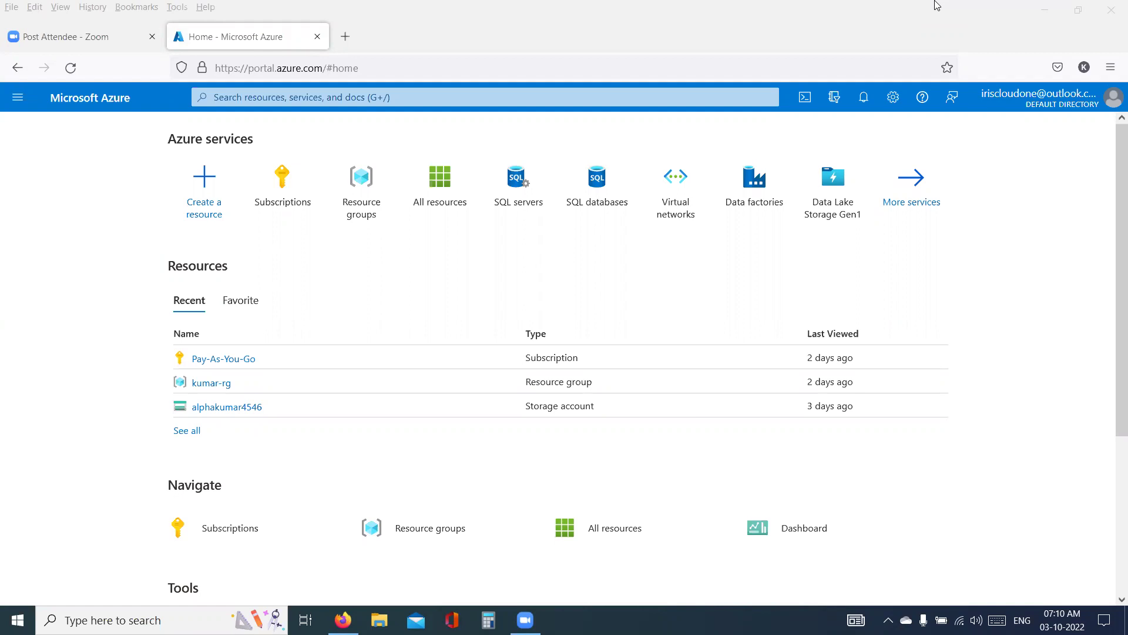
- Highlight 'azure' in the address, then start a mid-page text note reading 'Deposit'
double_click(290, 68)
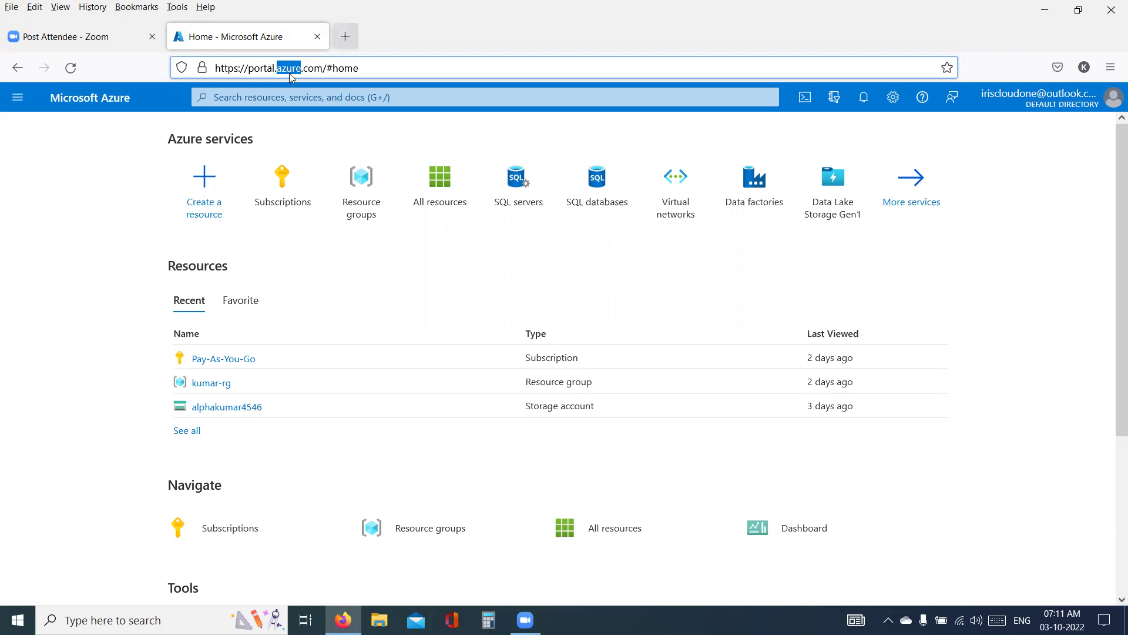
click(393, 264)
text(Depost)
key(BackSpace)
text(it)
key(Return)
- Add 'Withdrawls' and 'CustomerID' on separate lines below Deposit and commit the note
text(Withde)
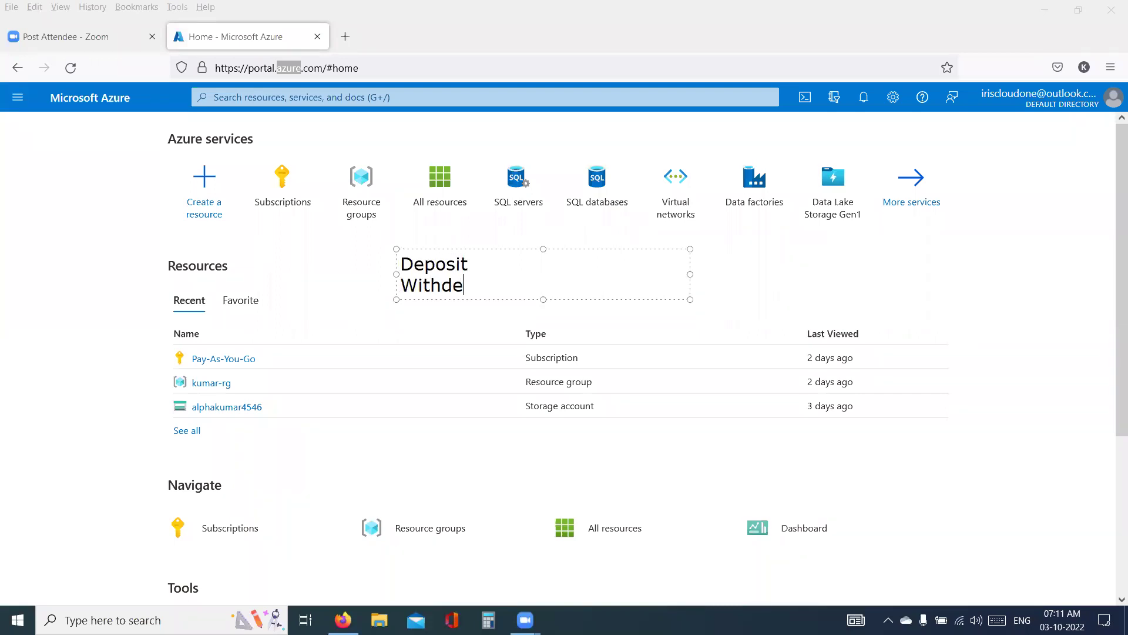
key(BackSpace)
text(rw)
key(BackSpace)
text(awls)
key(Return)
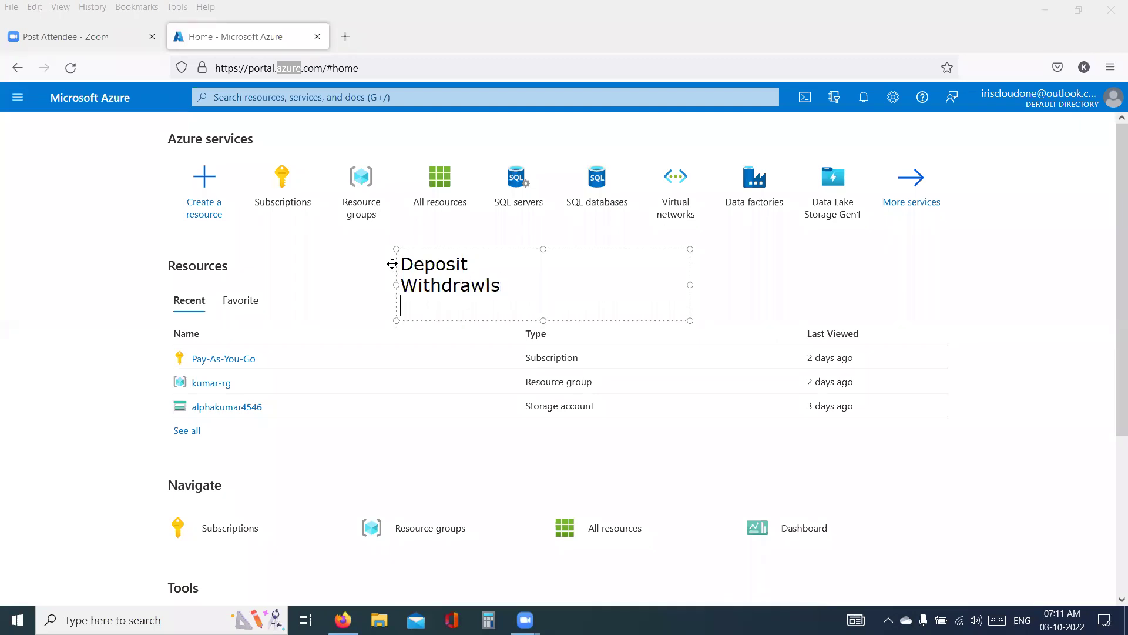
key(Return)
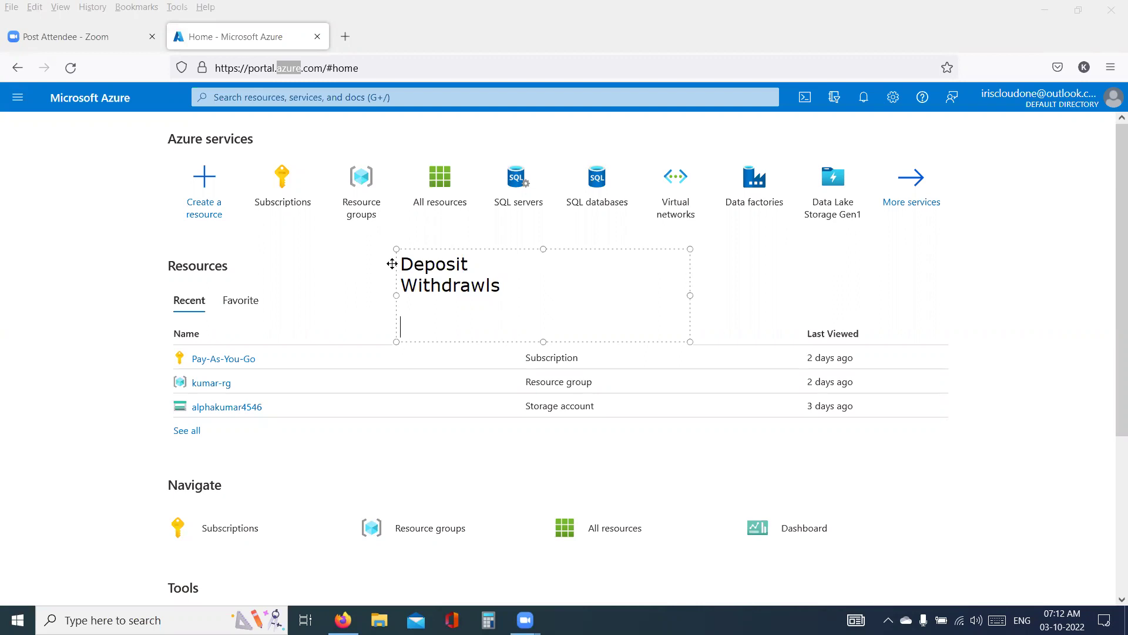
text(Customer)
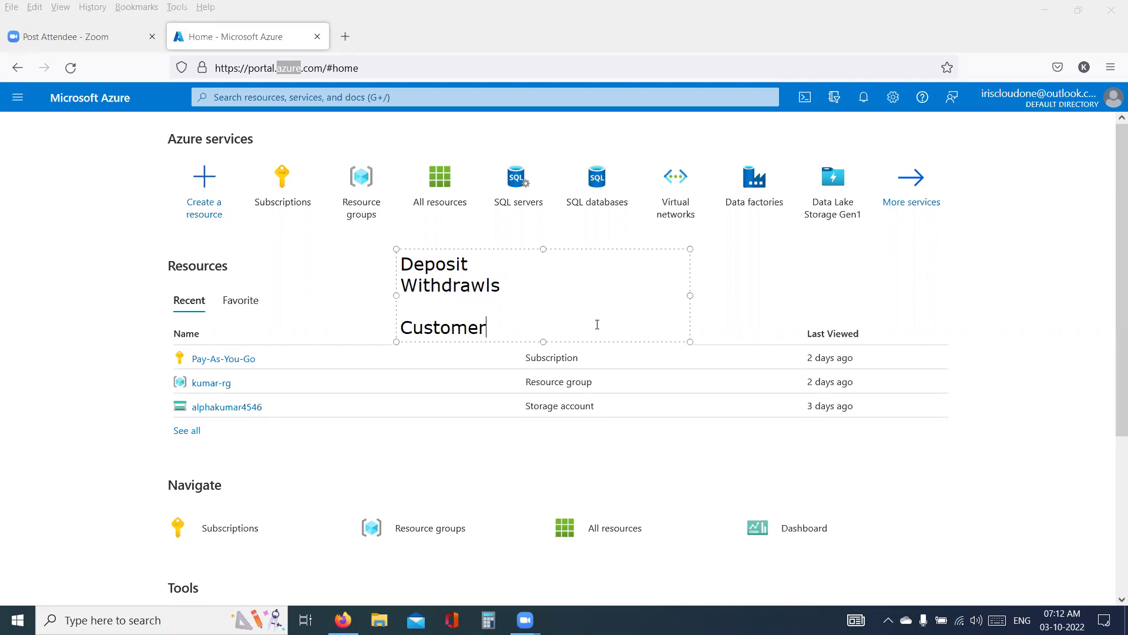
text(ID)
key(Return)
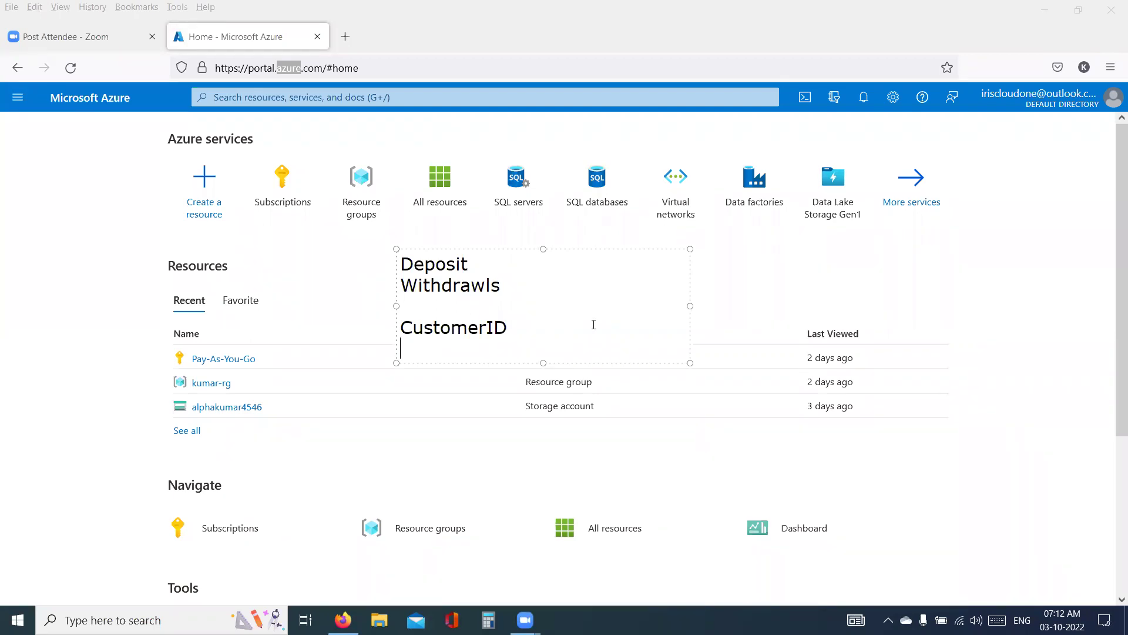
click(270, 56)
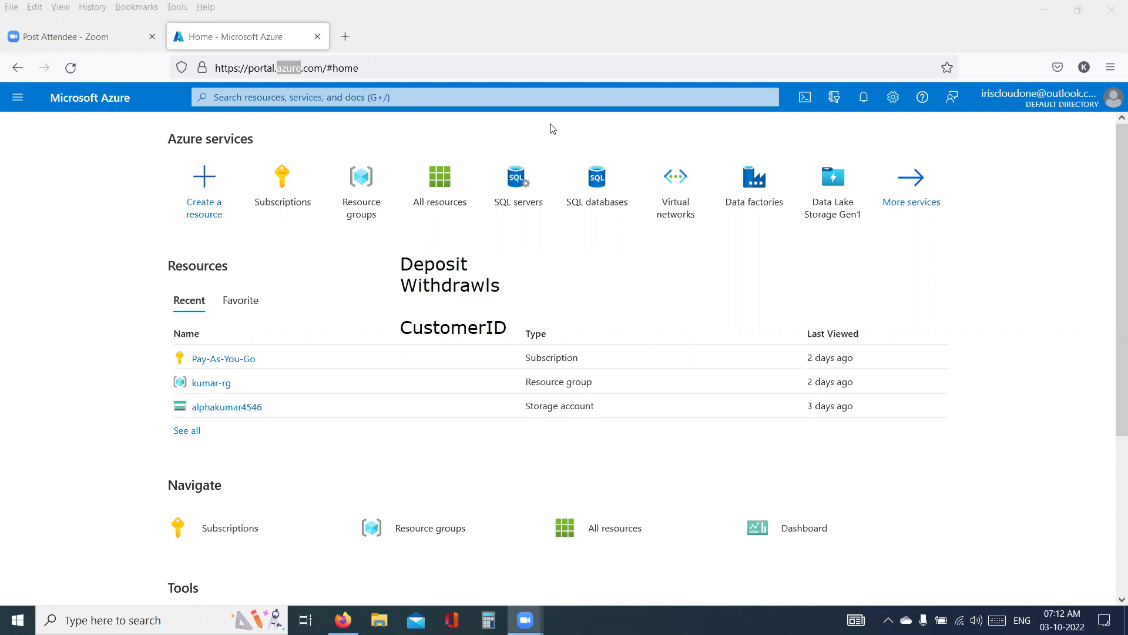
- Hand-draw a letter A and place an 'Account' text note beside it
mouse_move(618, 269)
mouse_down()
mouse_move(634, 257)
mouse_move(653, 291)
mouse_move(647, 279)
mouse_move(714, 263)
mouse_up()
key(ctrl+z)
key(ctrl+z)
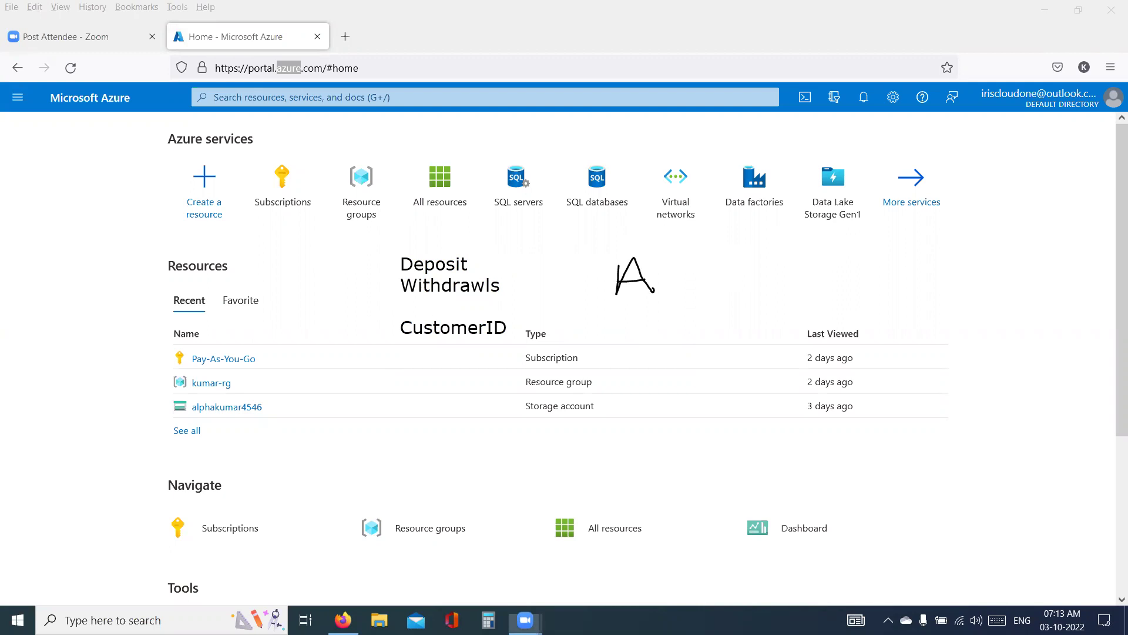
click(663, 276)
text(cc)
key(BackSpace)
key(BackSpace)
text(AAc)
key(BackSpace)
key(BackSpace)
text(ccount)
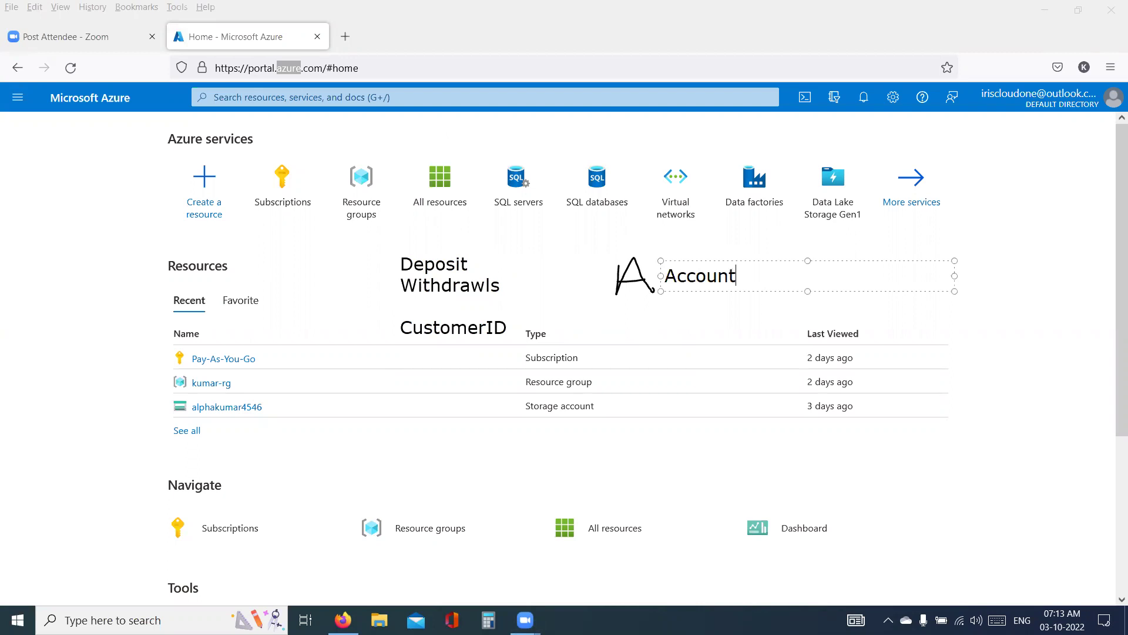
click(748, 333)
- Underline 'Account' and draw an arrow from it to the right
mouse_move(757, 254)
mouse_down()
mouse_move(649, 248)
mouse_move(733, 282)
mouse_move(754, 274)
mouse_up()
key(ctrl+z)
drag(679, 293, 735, 291)
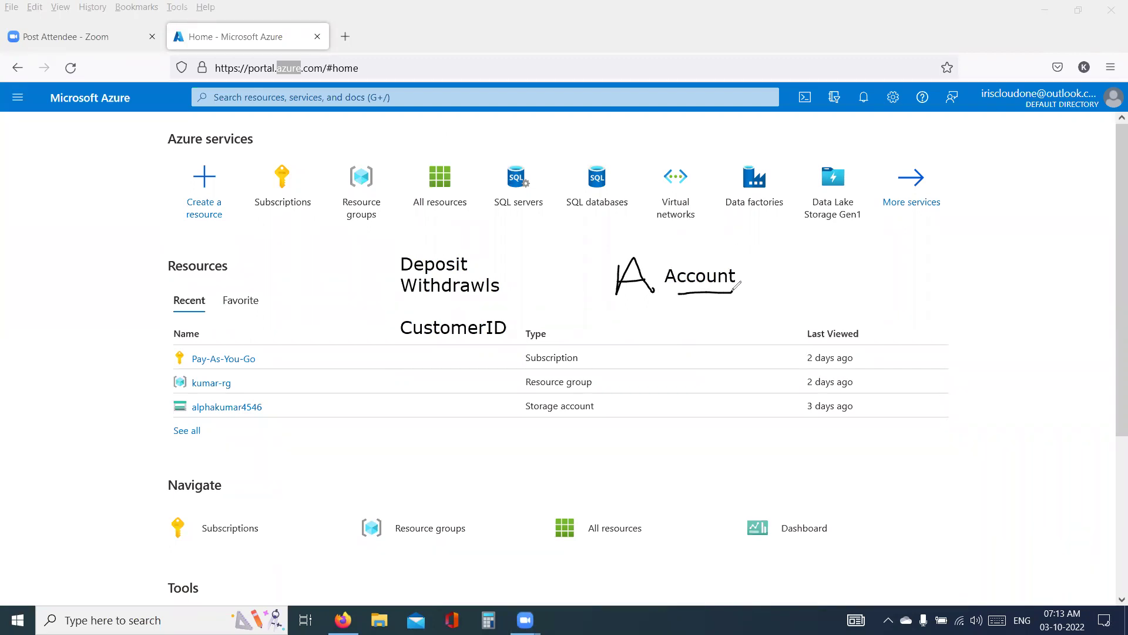
mouse_move(739, 276)
mouse_down()
mouse_move(826, 274)
mouse_move(839, 294)
mouse_up()
- Draw a large box at the arrow's tip with a handwritten label, edge lines and an inner box
mouse_move(956, 243)
mouse_down()
mouse_move(857, 252)
mouse_move(844, 408)
mouse_move(965, 378)
mouse_move(949, 268)
mouse_up()
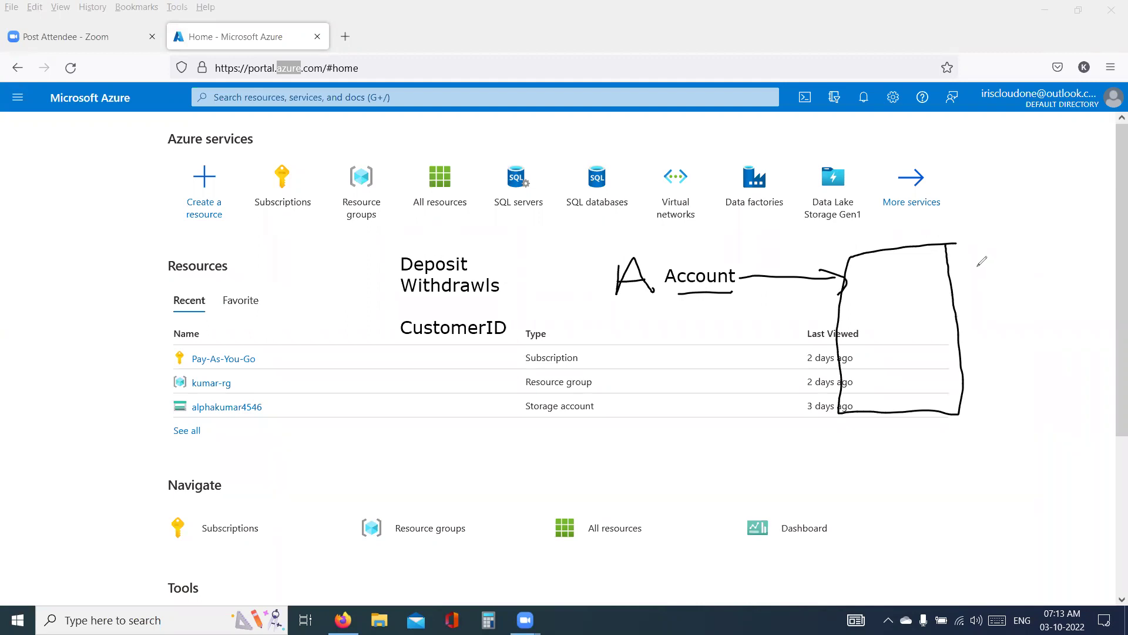
mouse_move(993, 252)
mouse_down()
mouse_move(980, 293)
mouse_move(1087, 267)
mouse_move(1082, 309)
mouse_up()
drag(1114, 309, 1126, 261)
click(924, 372)
drag(924, 372, 1125, 348)
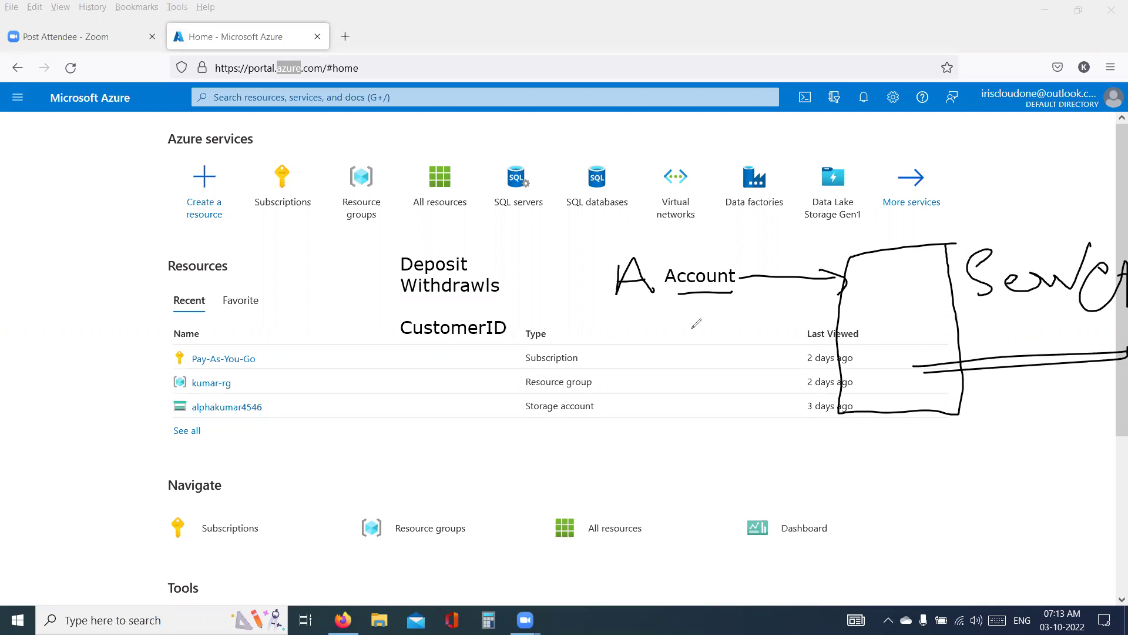
mouse_move(884, 266)
mouse_down()
mouse_move(856, 273)
mouse_move(859, 314)
mouse_move(890, 283)
mouse_move(884, 269)
mouse_up()
- Draw a stick figure linked to the inner box, then clear all drawings
drag(714, 370, 714, 372)
mouse_move(705, 403)
mouse_down()
mouse_move(714, 441)
mouse_move(703, 428)
mouse_up()
drag(716, 412, 727, 470)
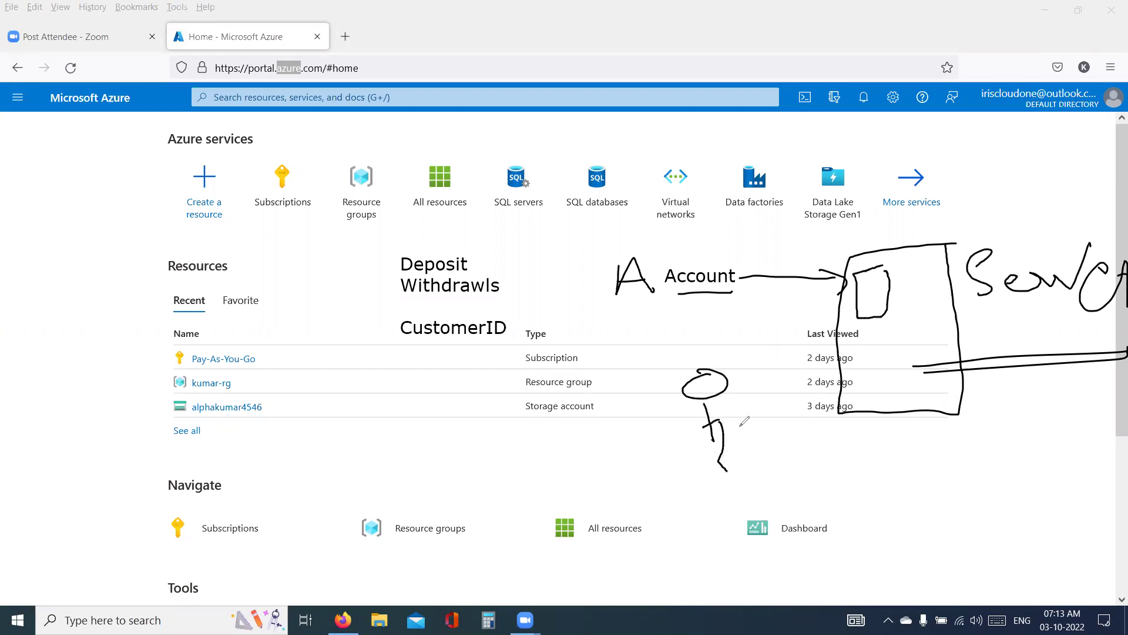
key(ctrl+z)
mouse_move(711, 371)
mouse_down()
mouse_move(728, 317)
mouse_move(869, 280)
mouse_move(863, 294)
mouse_up()
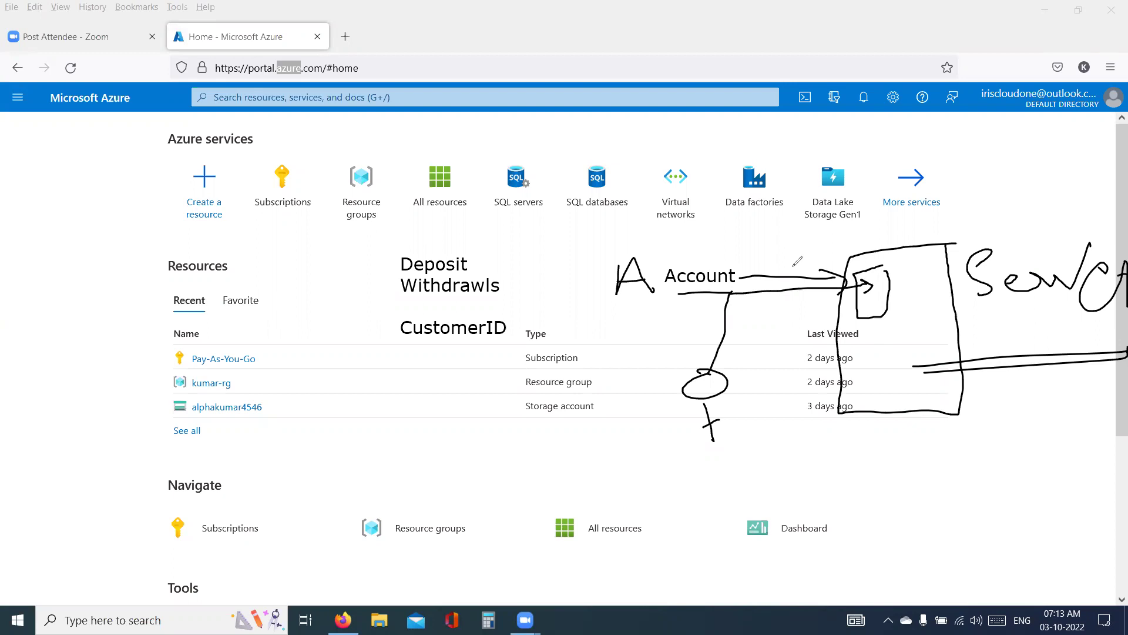
key(e)
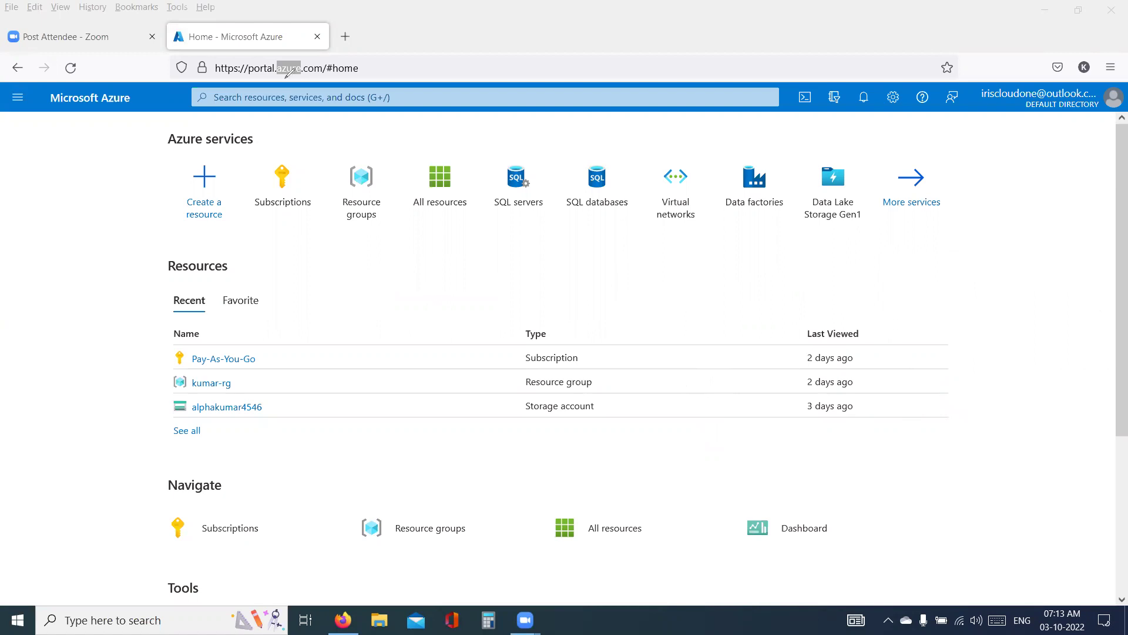
click(39, 155)
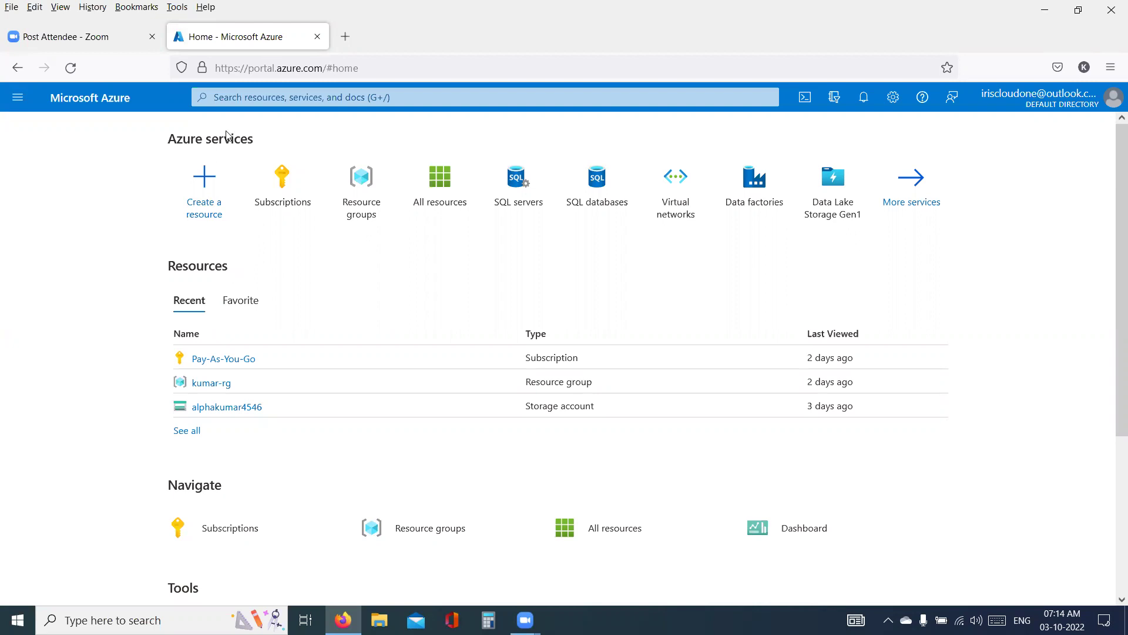
double_click(285, 70)
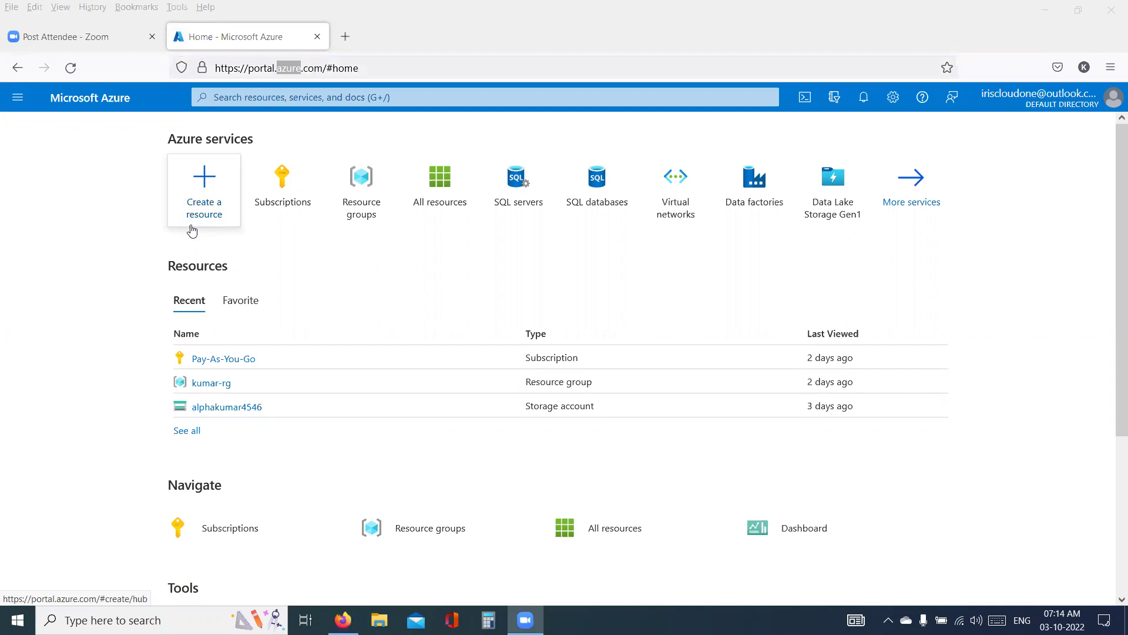
click(87, 219)
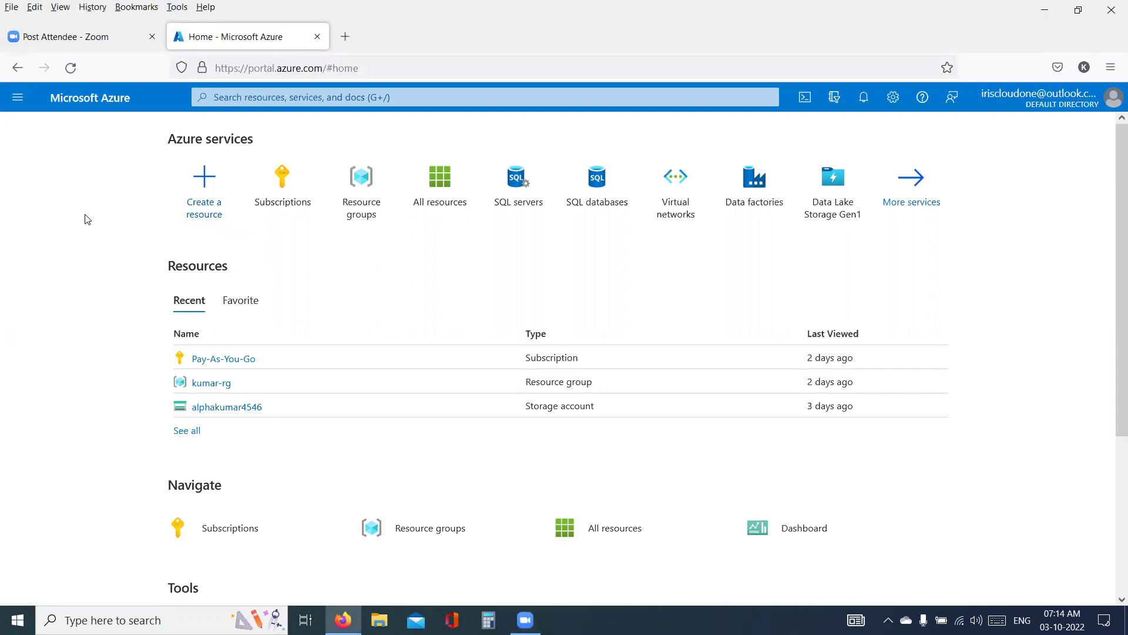
click(277, 68)
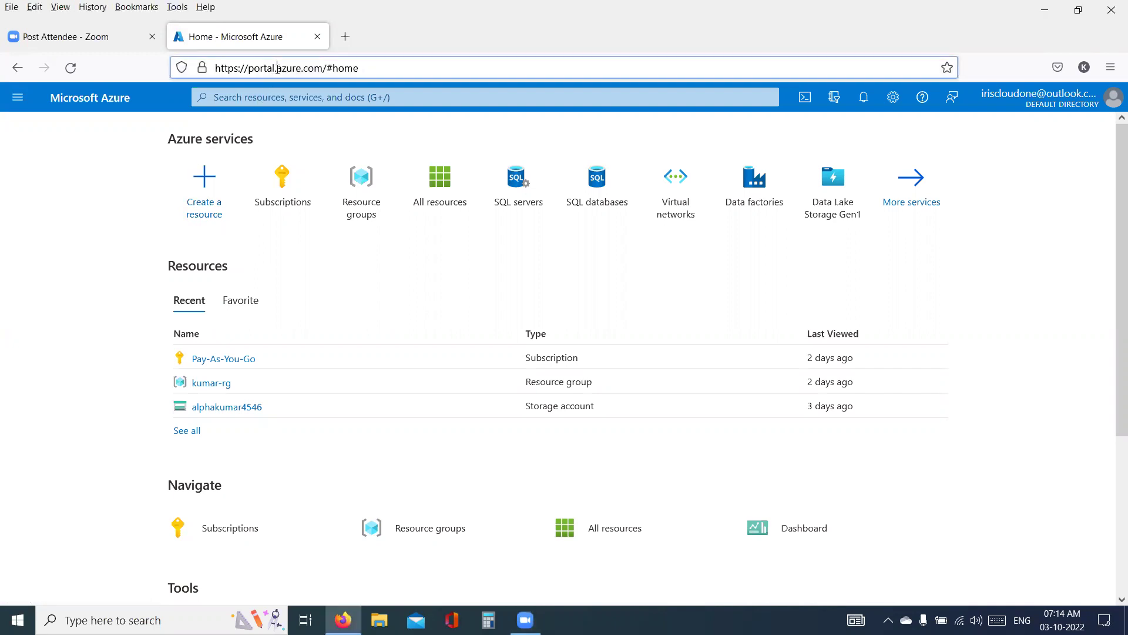
drag(262, 73, 246, 78)
double_click(259, 70)
click(267, 68)
triple_click(267, 68)
double_click(269, 68)
scroll(897, 315, down, 3)
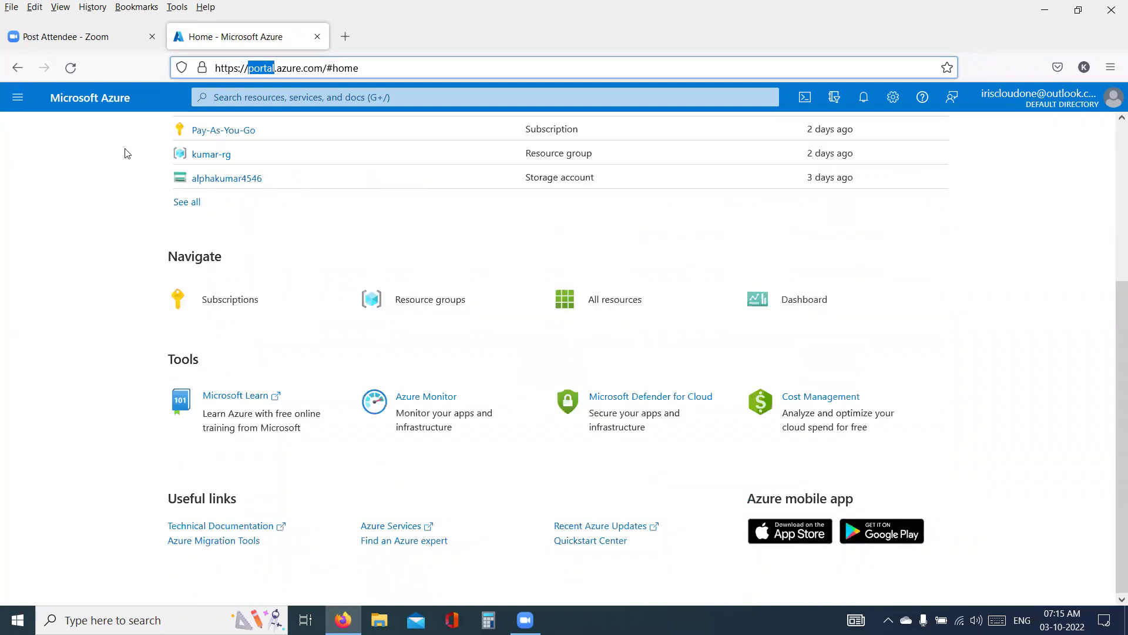
scroll(596, 340, up, 3)
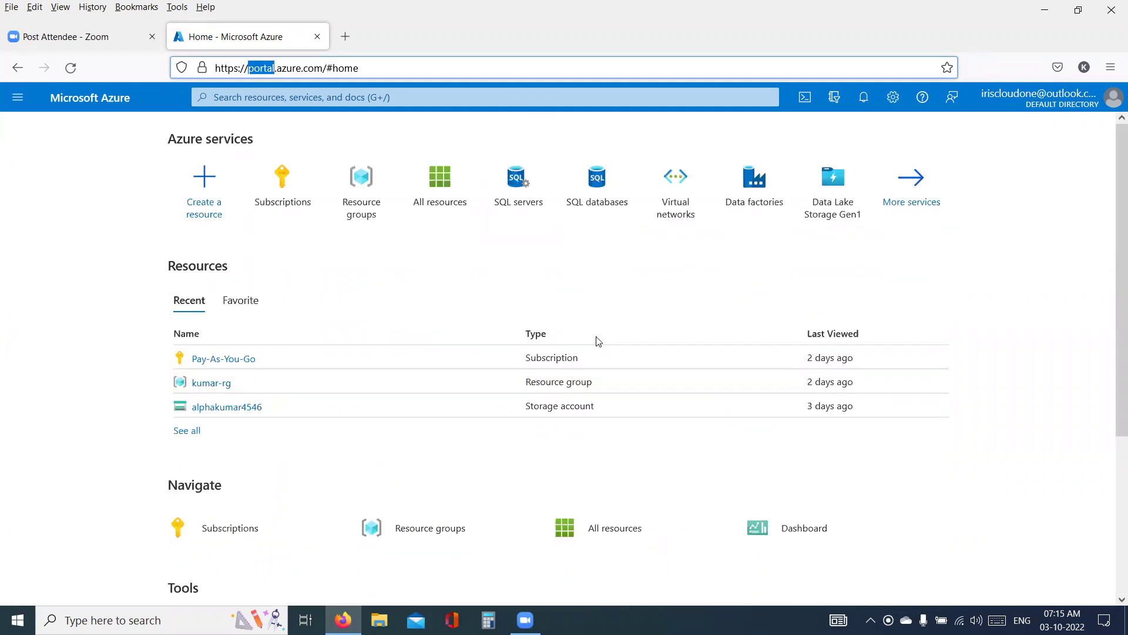
- Check the empty SQL servers and SQL databases lists, then open All resources
click(530, 187)
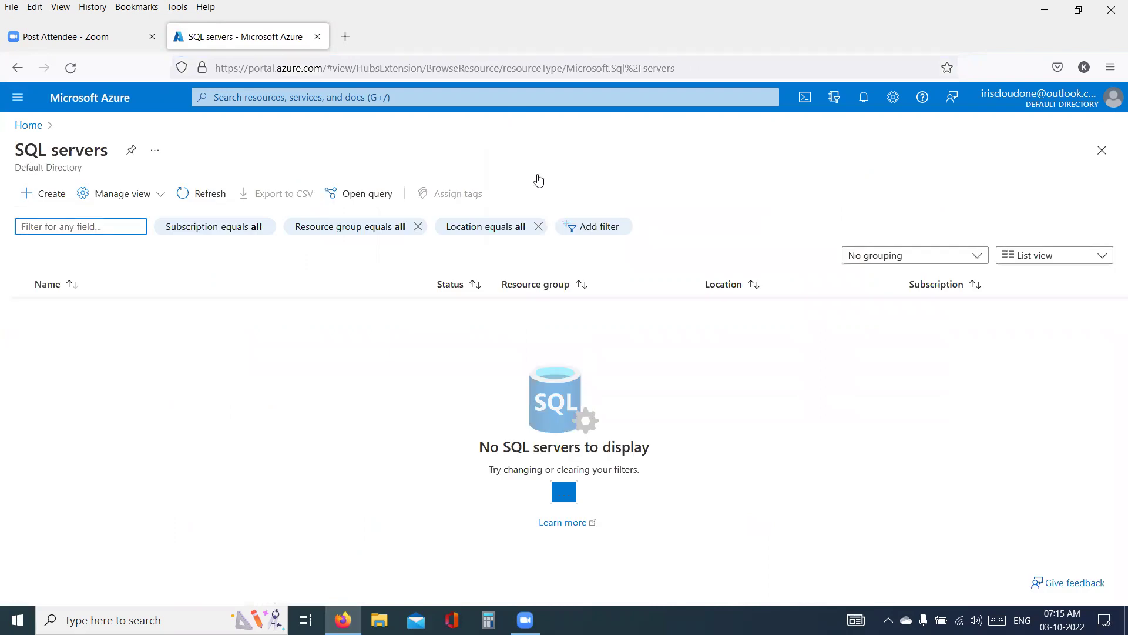
key(alt+Left)
click(604, 202)
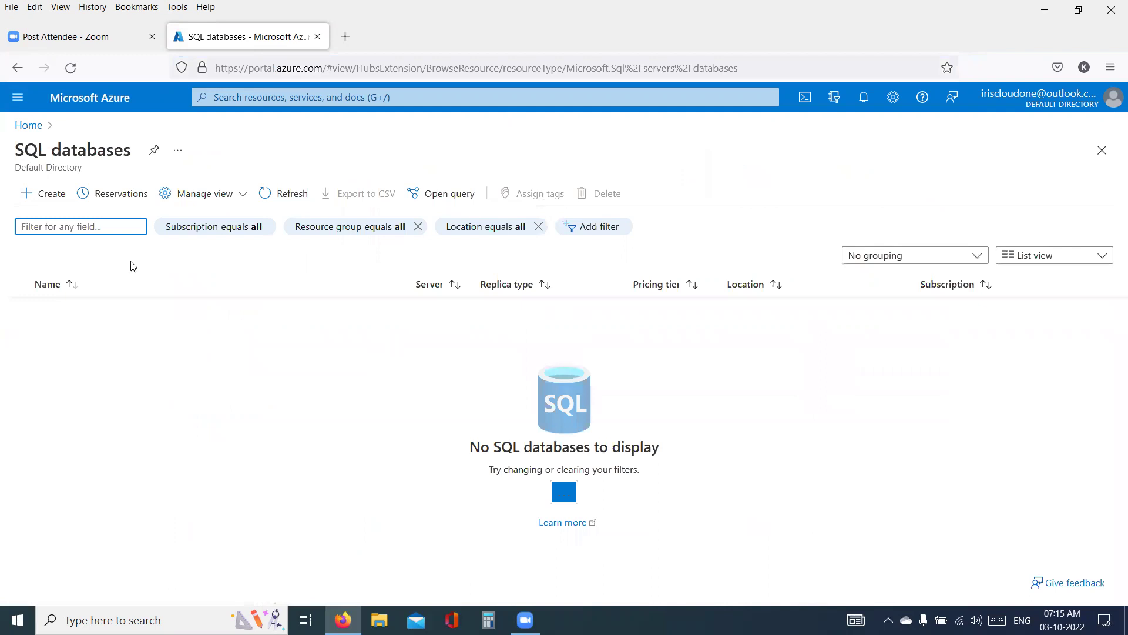
click(104, 114)
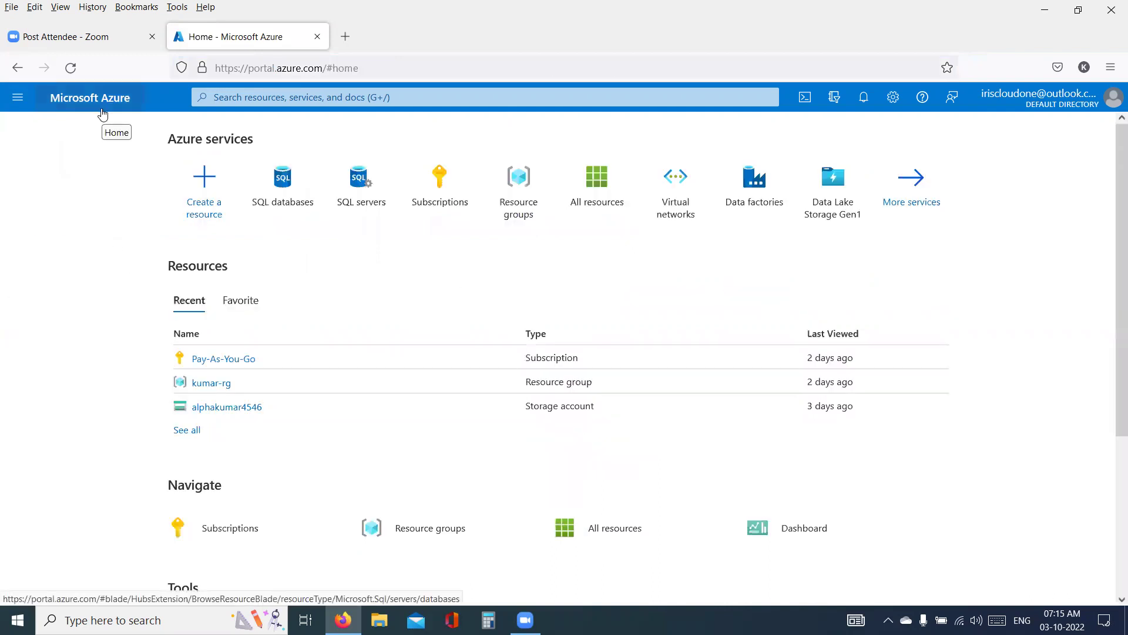
click(599, 206)
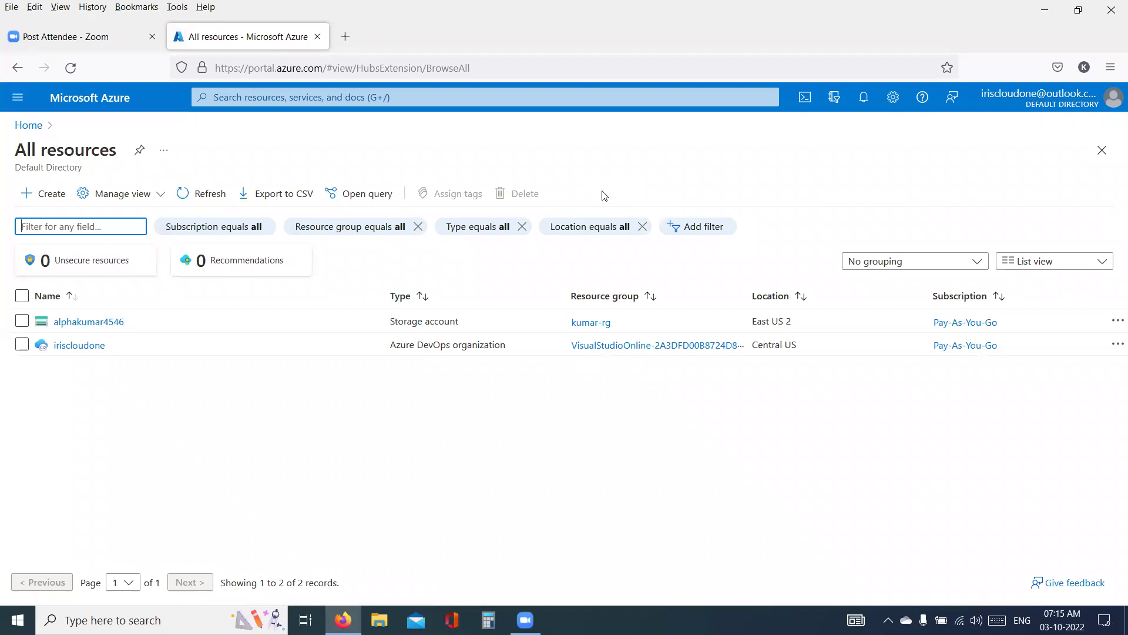
- Highlight 'portal', 'azure' and 'com' in the web address, then return to the home page
click(268, 68)
double_click(268, 67)
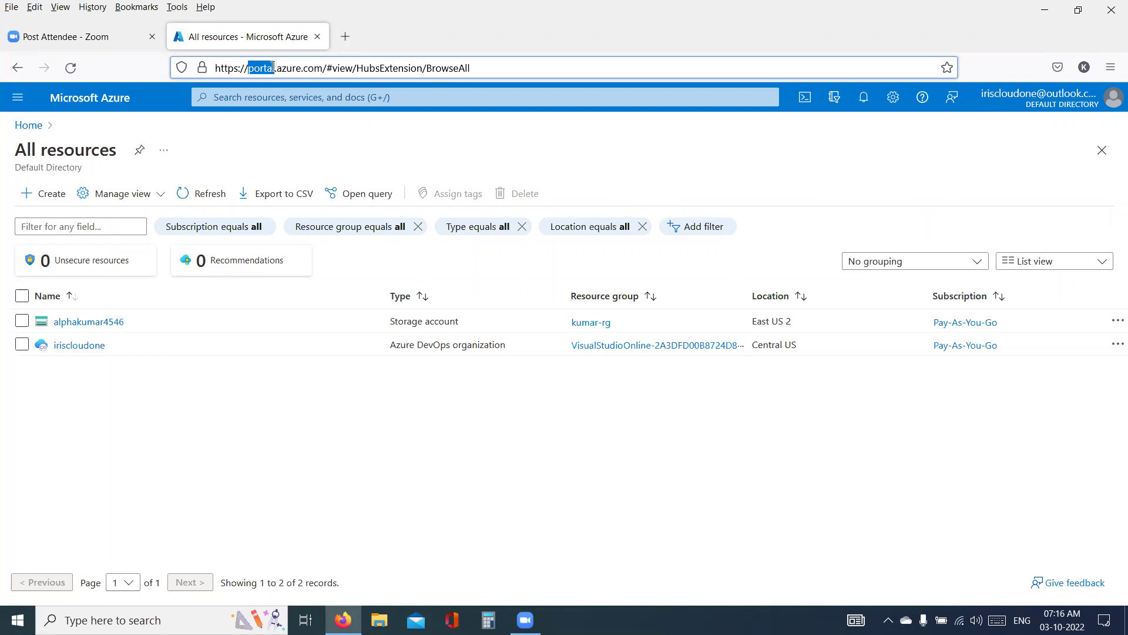
double_click(290, 68)
double_click(305, 68)
click(96, 111)
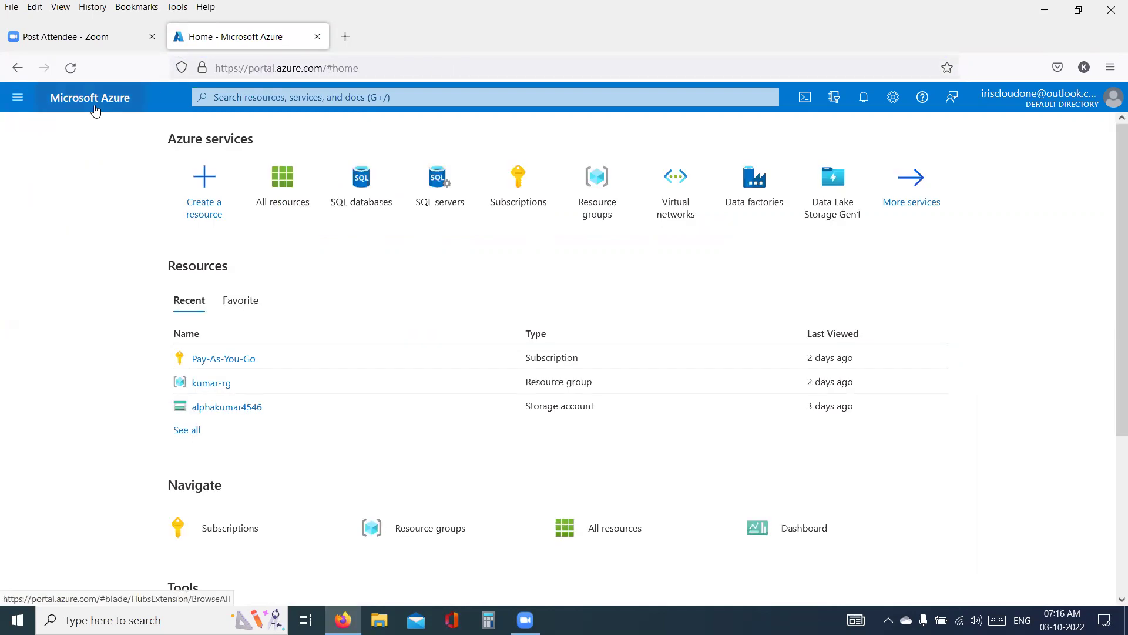
double_click(288, 68)
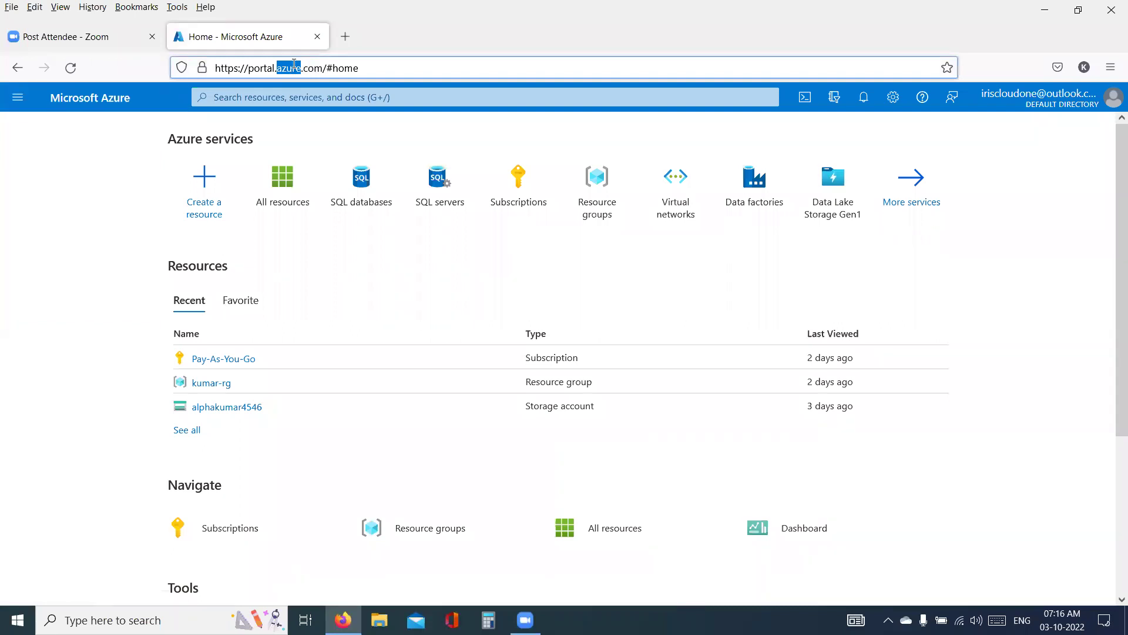
double_click(264, 69)
double_click(292, 69)
double_click(311, 69)
double_click(292, 69)
click(260, 67)
- Open the account panel, underline DEFAULT DIRECTORY and draw an arrow down toward Data factories
click(1061, 99)
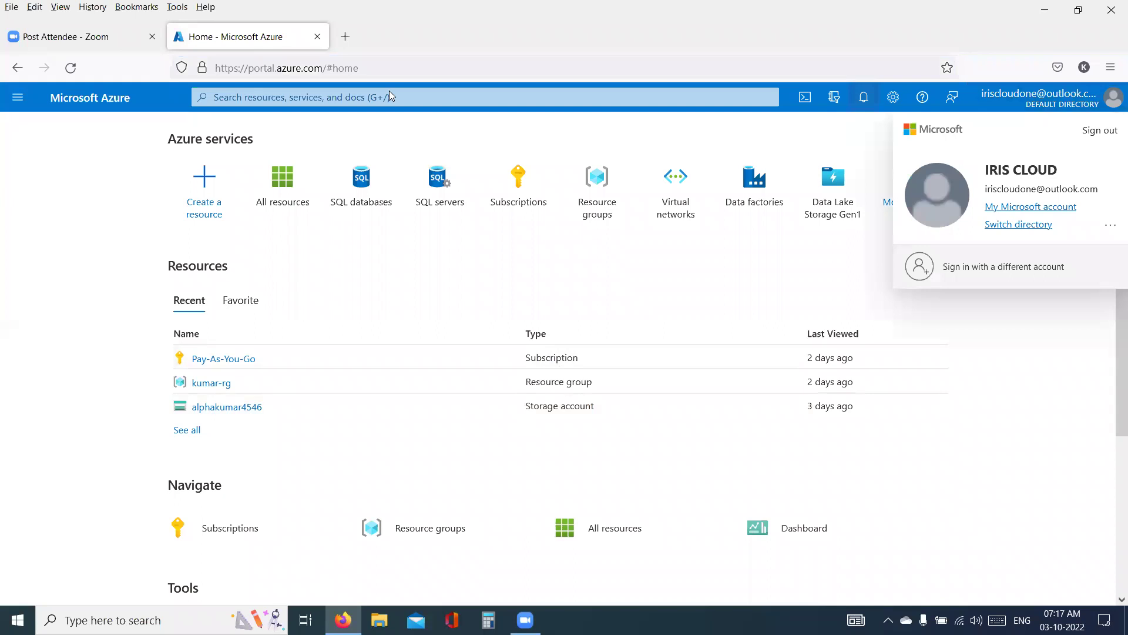
mouse_move(1028, 116)
mouse_down()
mouse_move(1091, 115)
mouse_move(1028, 124)
mouse_up()
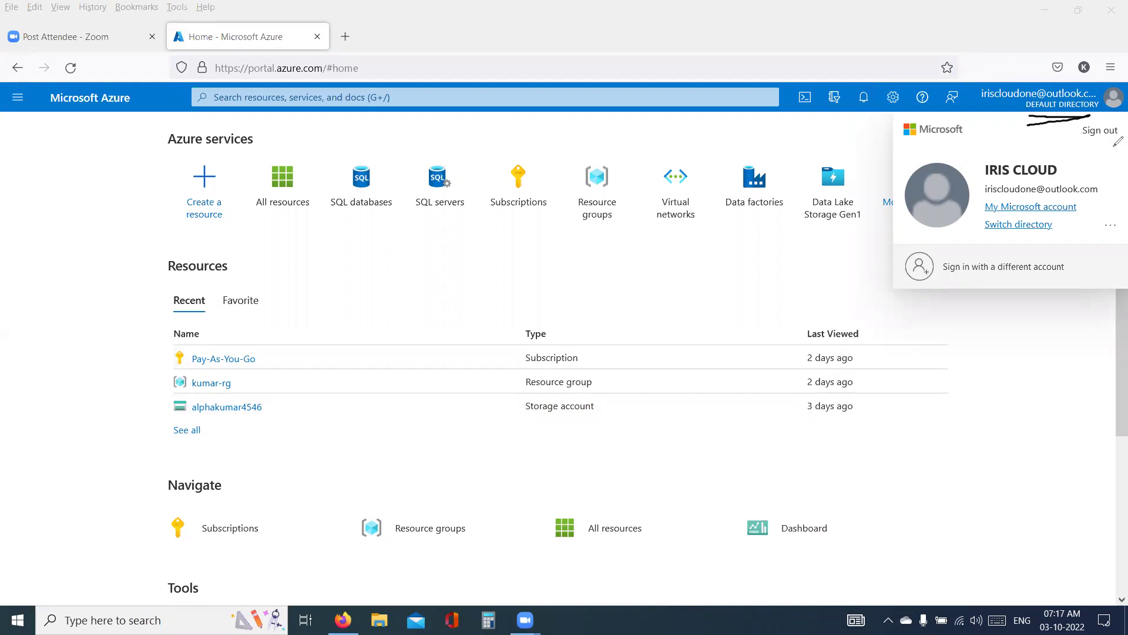
mouse_move(1088, 116)
mouse_down()
mouse_move(740, 185)
mouse_move(719, 288)
mouse_up()
drag(707, 285, 725, 321)
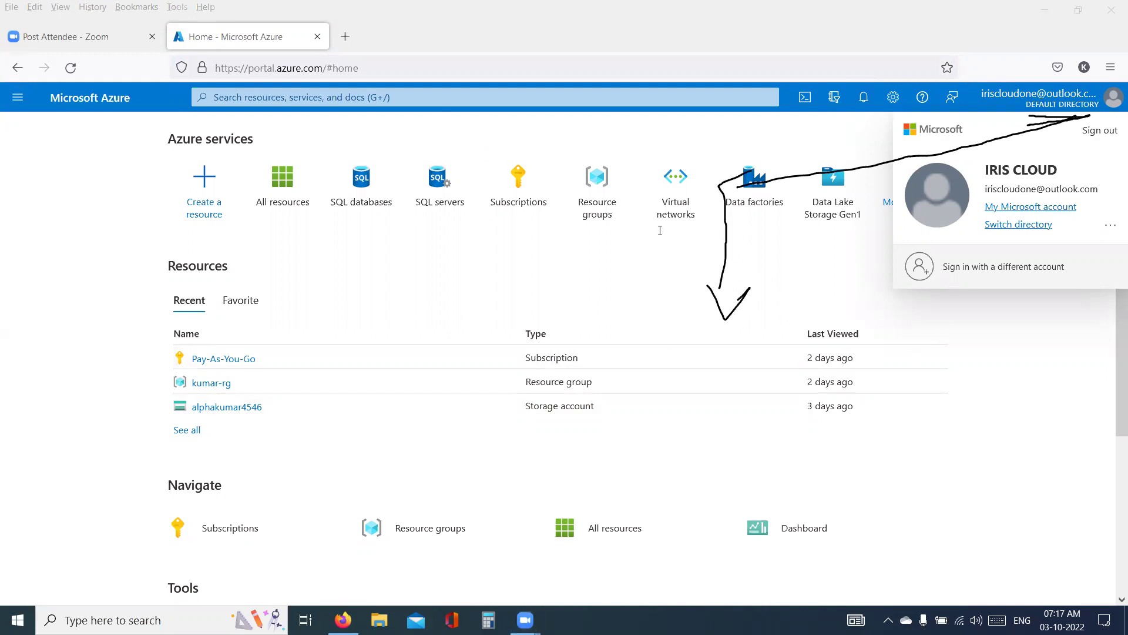
- Write 'Organization' beside the arrowhead and underline it, redrawing the underline once
click(789, 310)
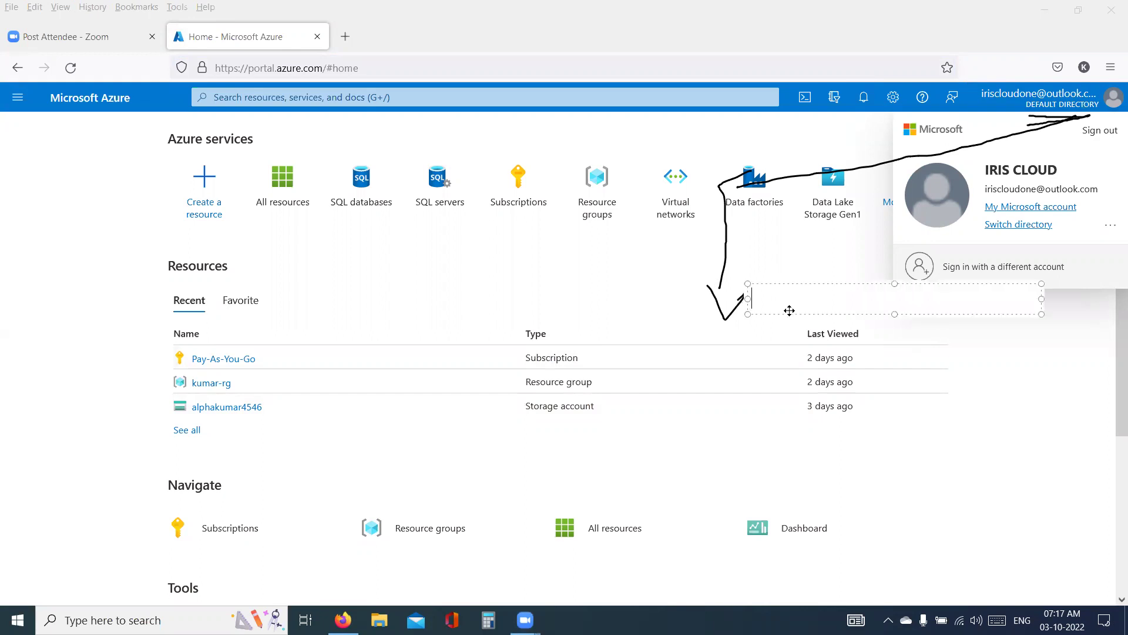
text(Organizat)
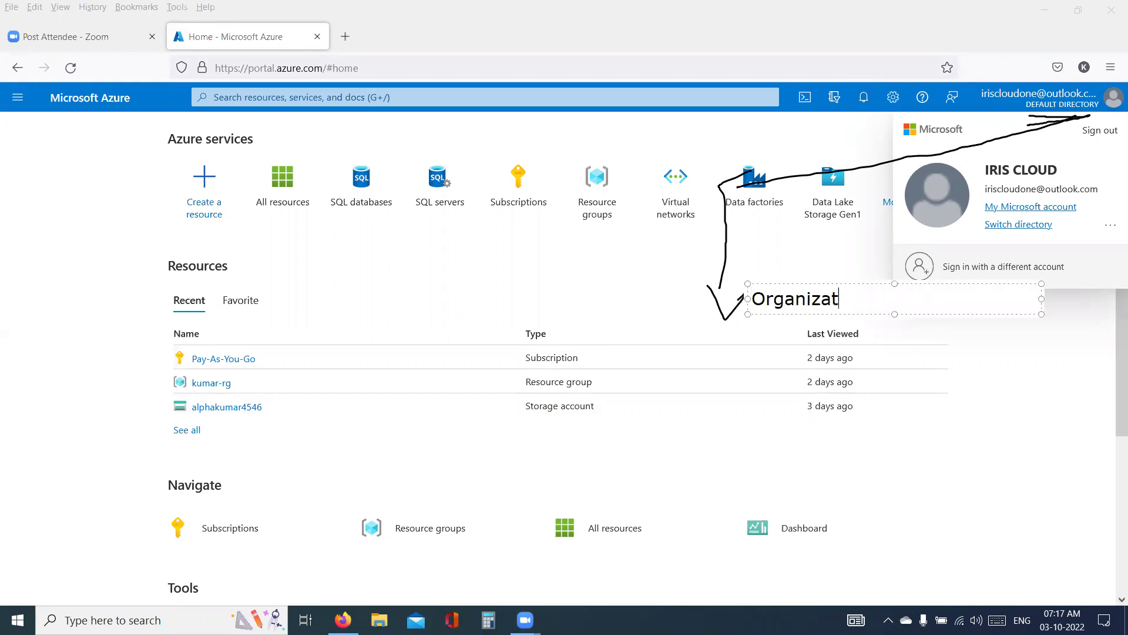
text(ion)
click(569, 322)
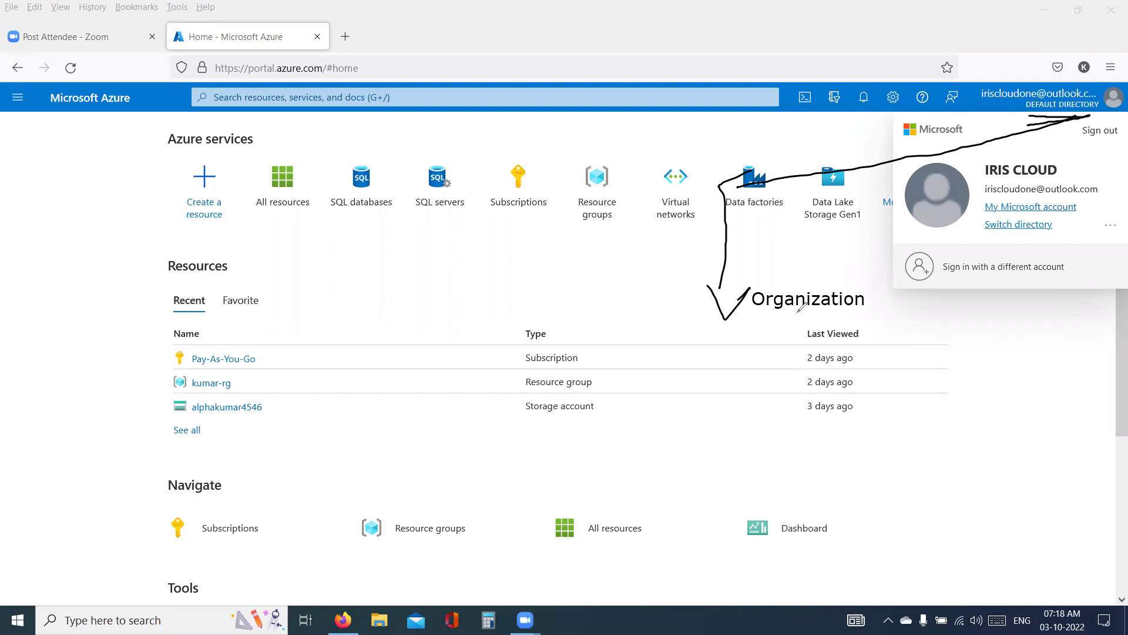
drag(756, 313, 860, 327)
key(ctrl+z)
drag(754, 313, 861, 312)
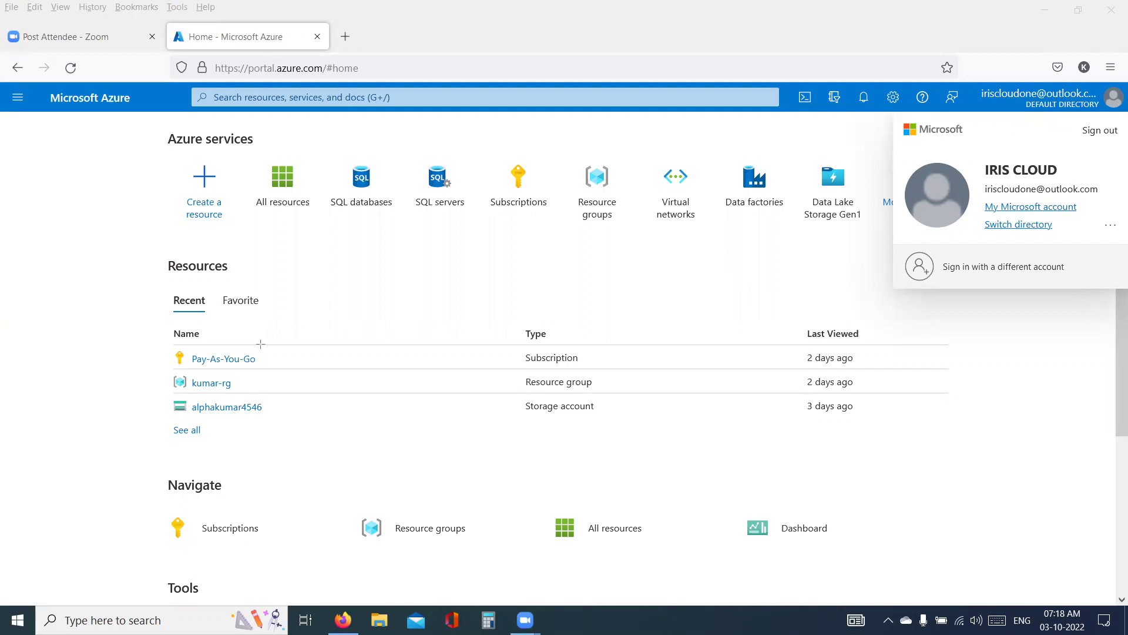
- Draw an ellipse over the Resources area and label it 'Company' inside
mouse_move(341, 241)
mouse_down()
mouse_move(374, 281)
mouse_move(453, 333)
mouse_up()
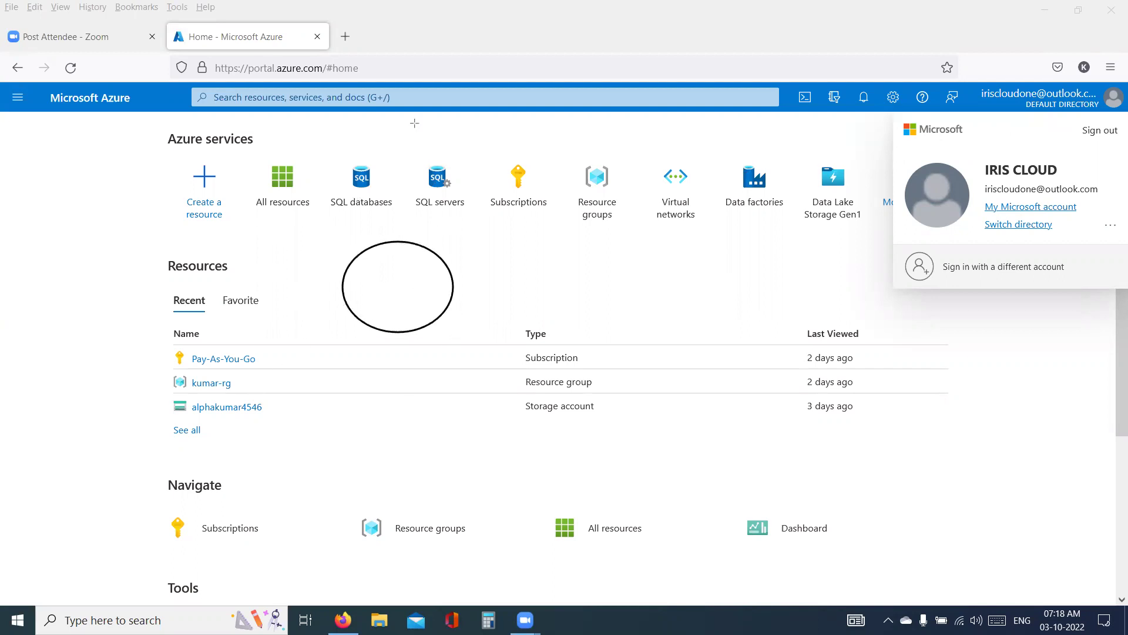
click(361, 282)
text(Acco8)
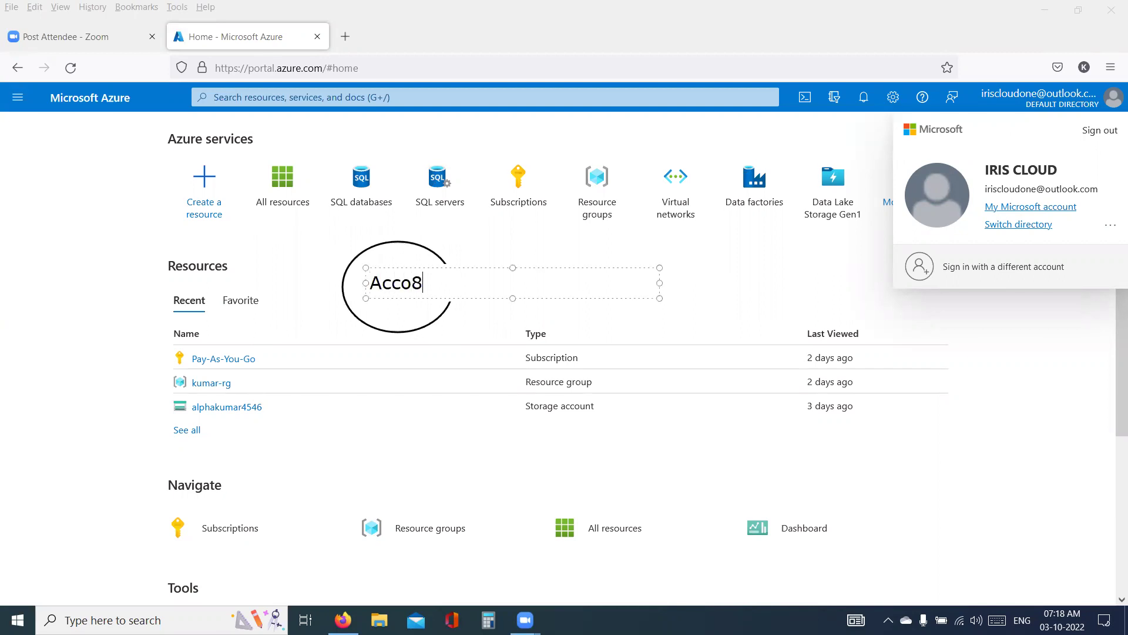
key(BackSpace)
key(BackSpace)
key(BackSpace)
key(BackSpace)
key(BackSpace)
text(Co)
text(mopl)
key(BackSpace)
key(BackSpace)
key(BackSpace)
text(pany)
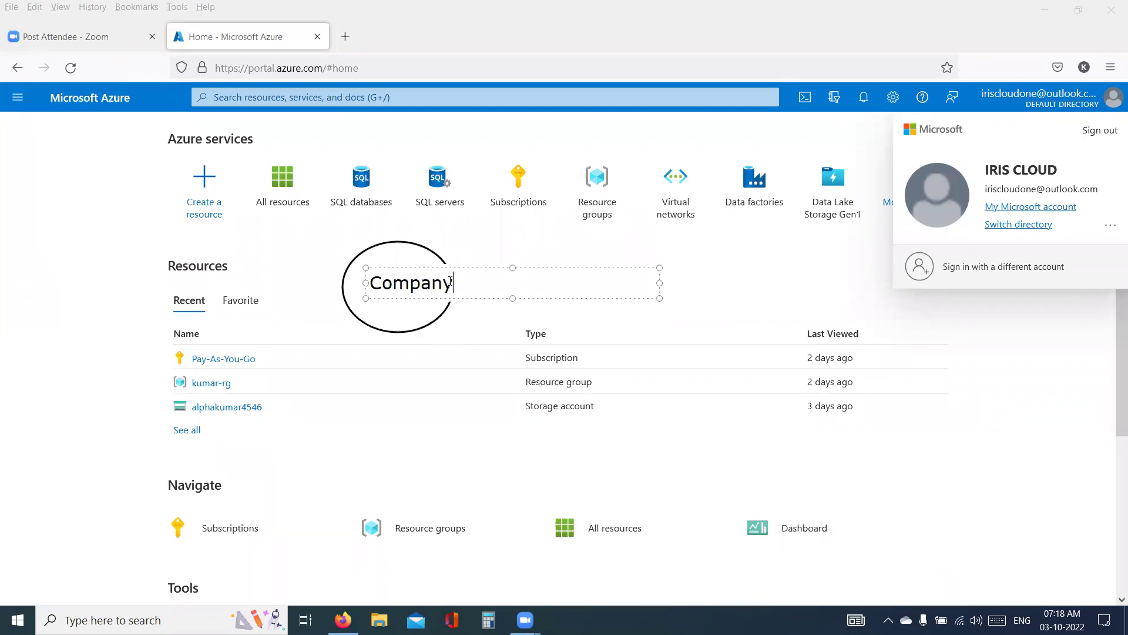
click(454, 218)
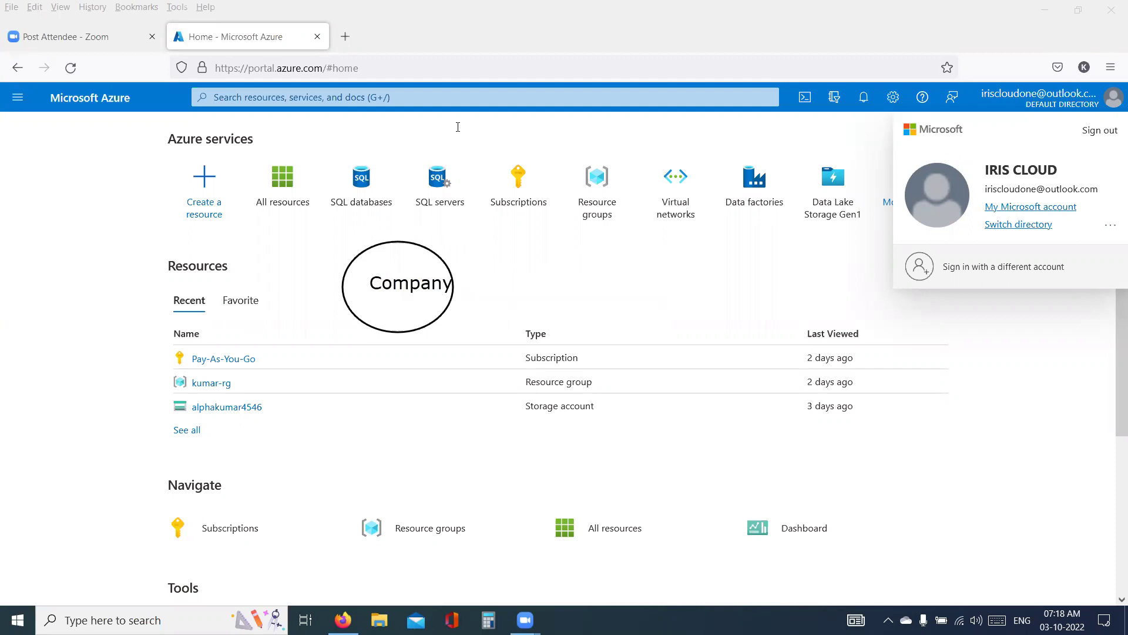
- Draw three branch lines from the ellipse and label the top one 'Development'
drag(444, 255, 529, 186)
drag(452, 302, 527, 333)
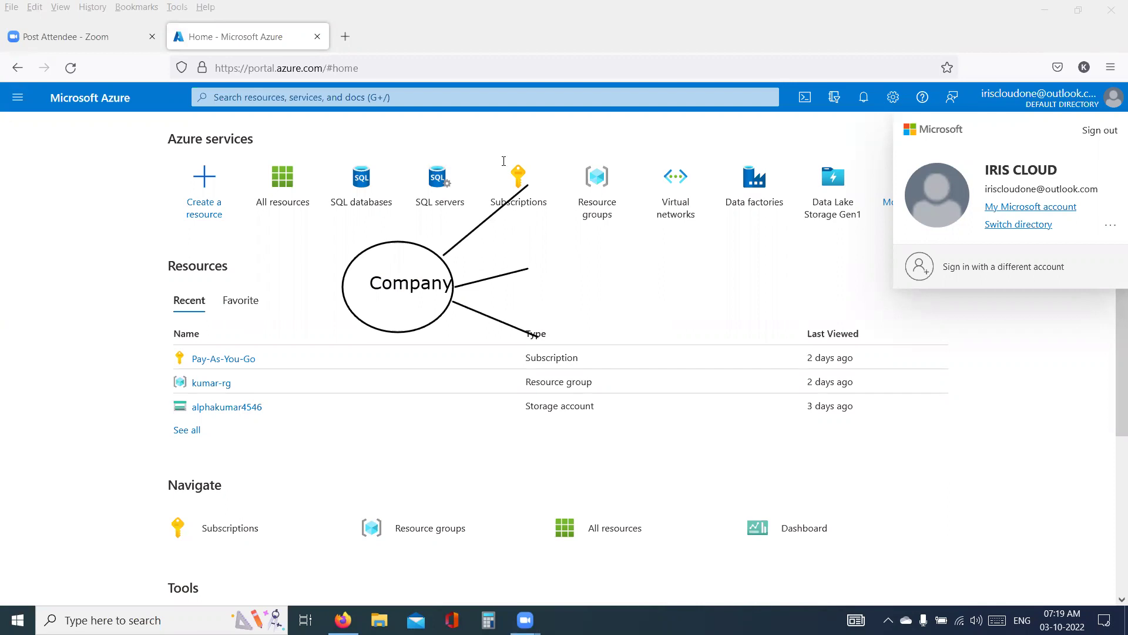
key(ctrl+v)
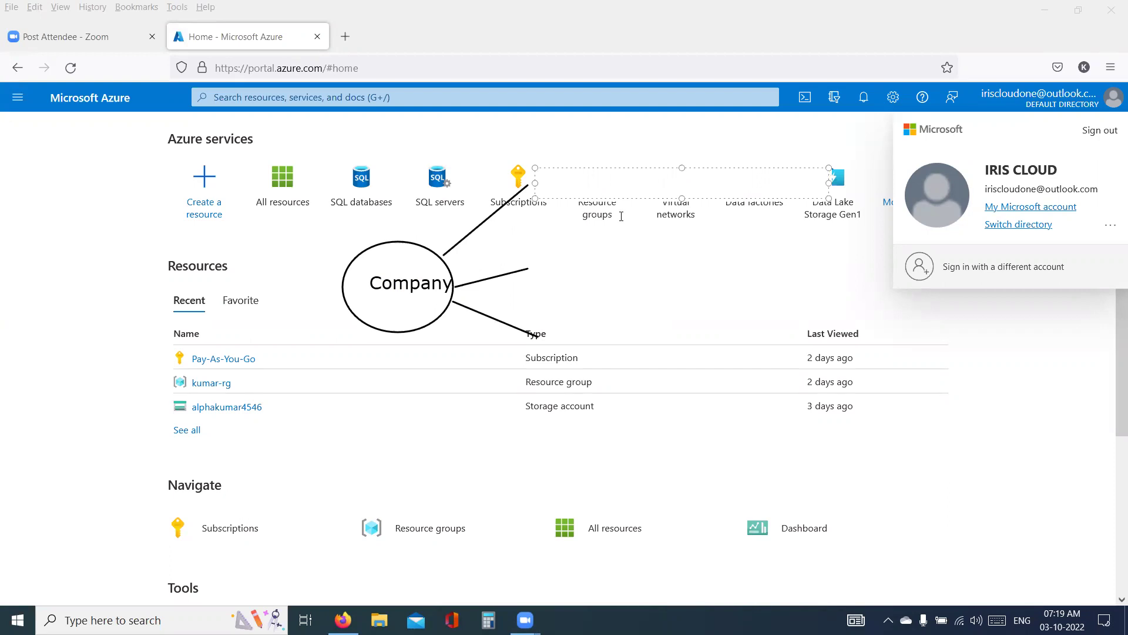
text(Development)
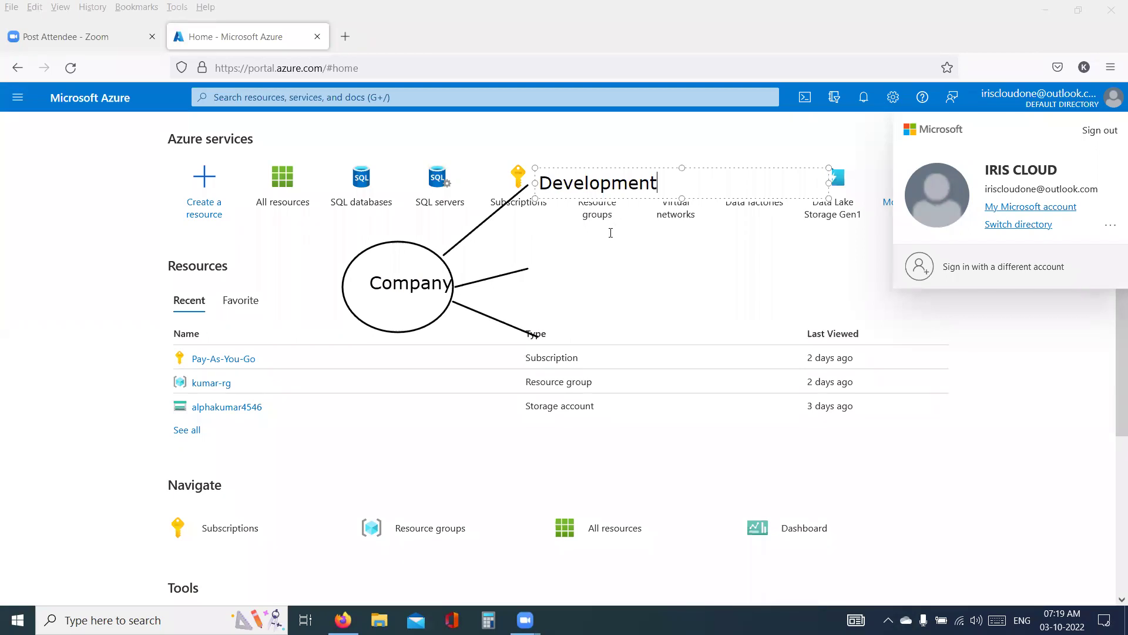
click(538, 266)
- Label the middle and lower branches 'Warehouse' and 'Inventory'
click(537, 267)
text(Warehouse)
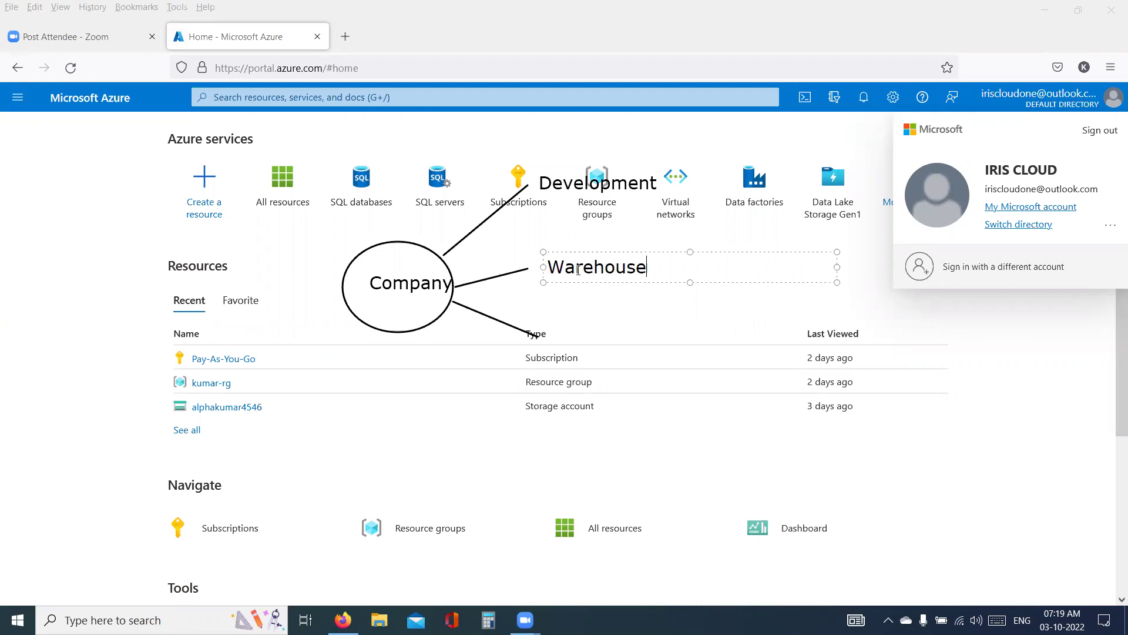
click(547, 337)
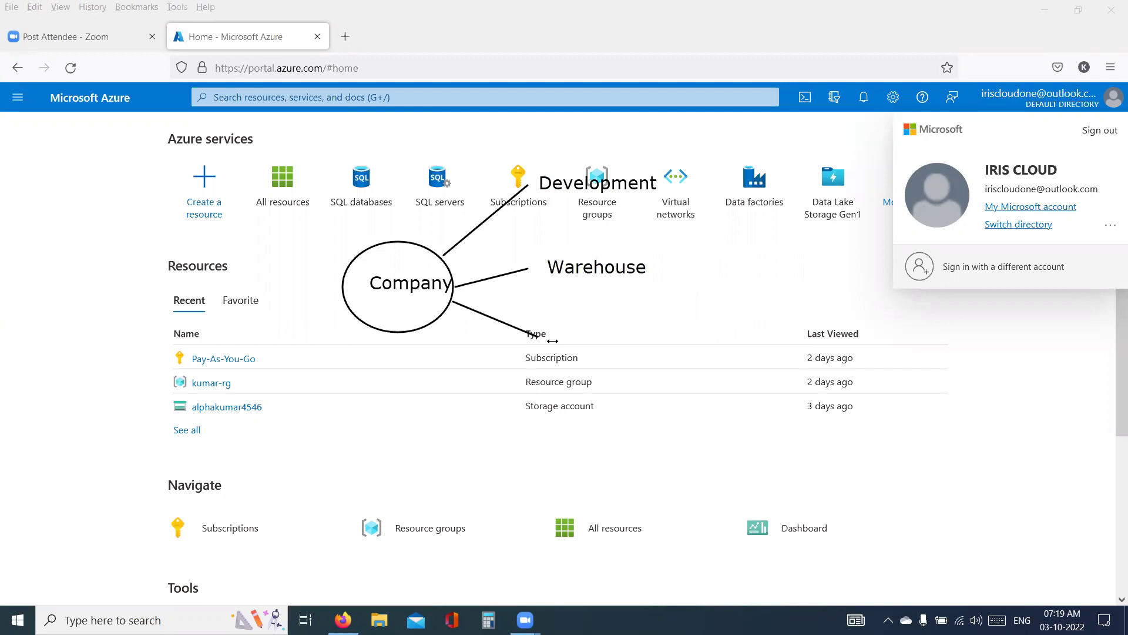
click(557, 340)
text(Inven)
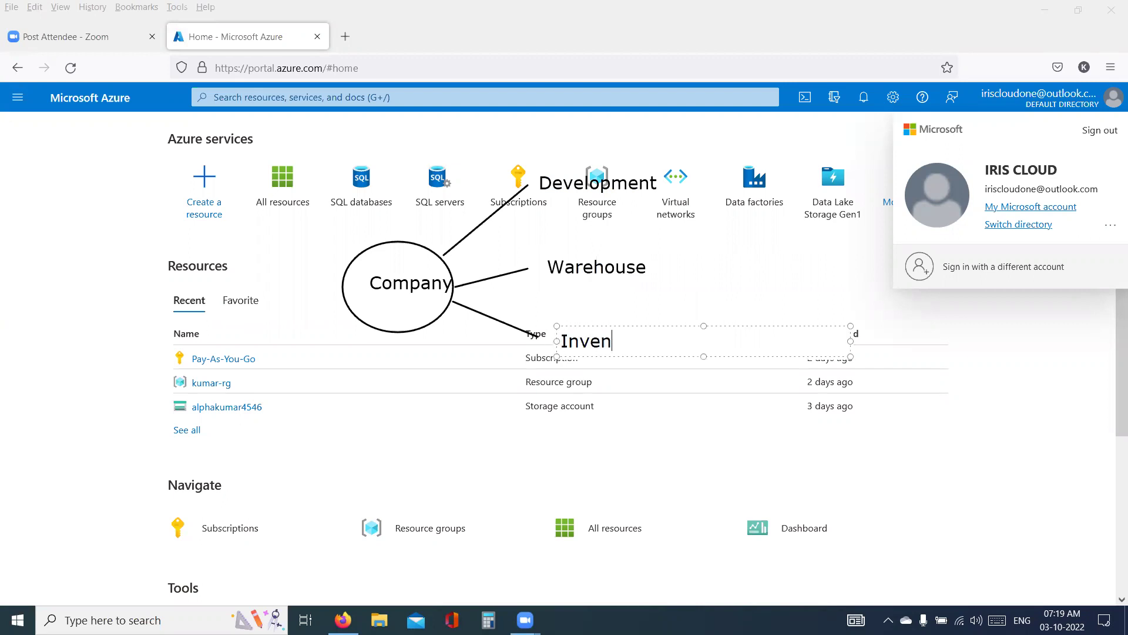
text(toru)
key(BackSpace)
text(y)
click(498, 246)
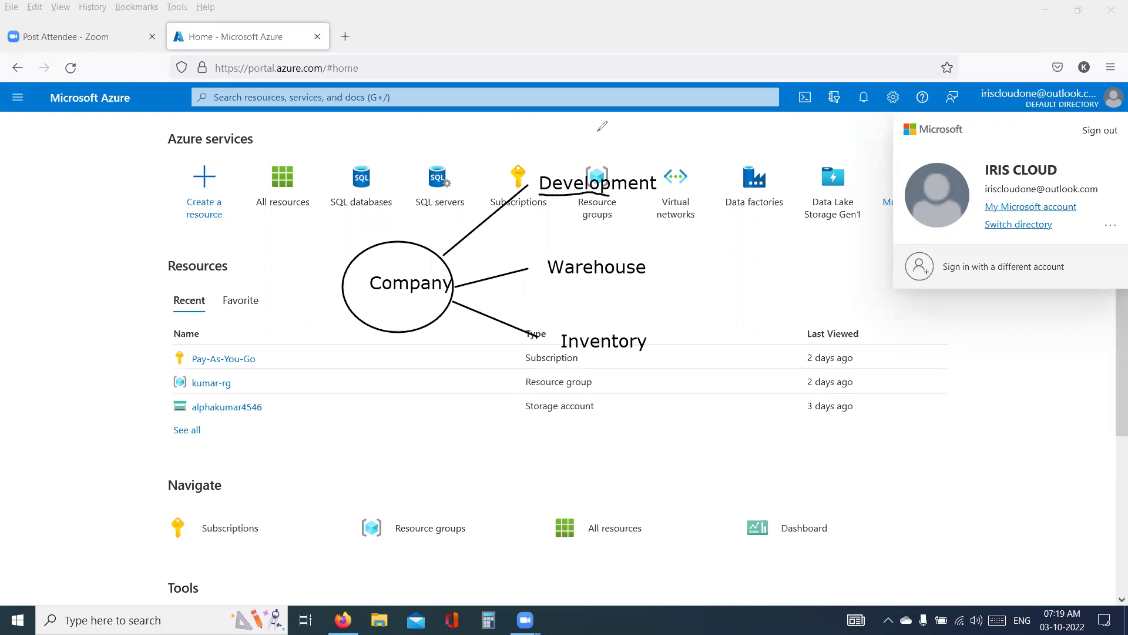
- Underline Development, Warehouse, Inventory, DEFAULT DIRECTORY and Company in red
drag(553, 199, 617, 198)
drag(571, 283, 608, 285)
drag(579, 360, 628, 355)
drag(1034, 113, 1108, 111)
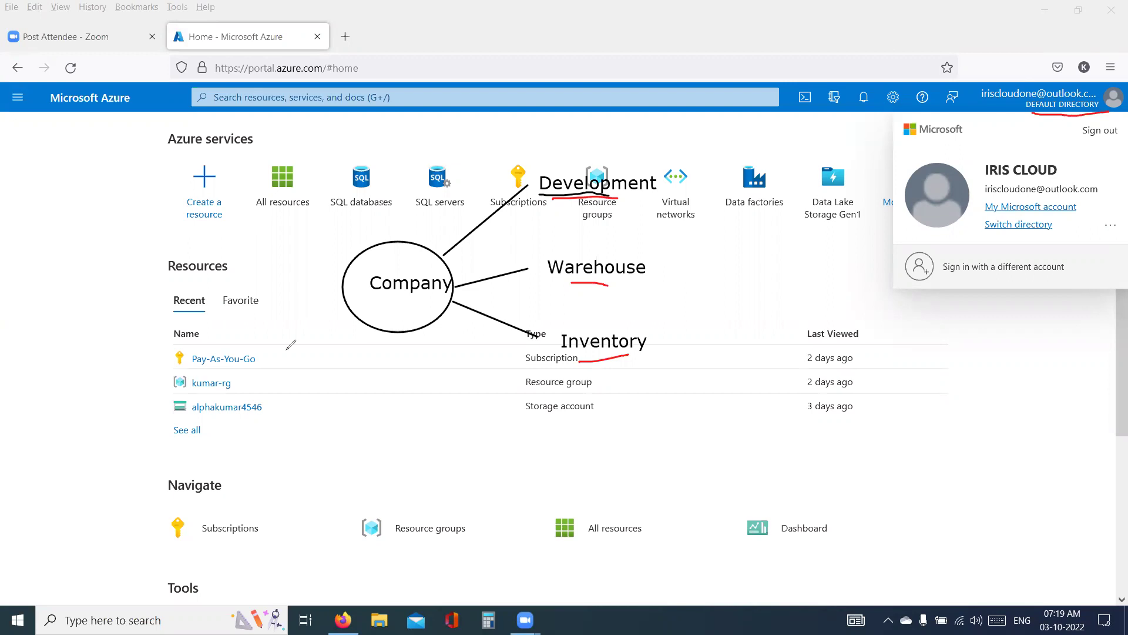
drag(378, 302, 445, 290)
- Handwrite an underlined 'DU' beside Warehouse, retrace underlines, and write 'Payment' near SQL databases
mouse_move(695, 251)
mouse_down()
mouse_move(695, 287)
mouse_move(731, 253)
mouse_up()
drag(699, 297, 737, 293)
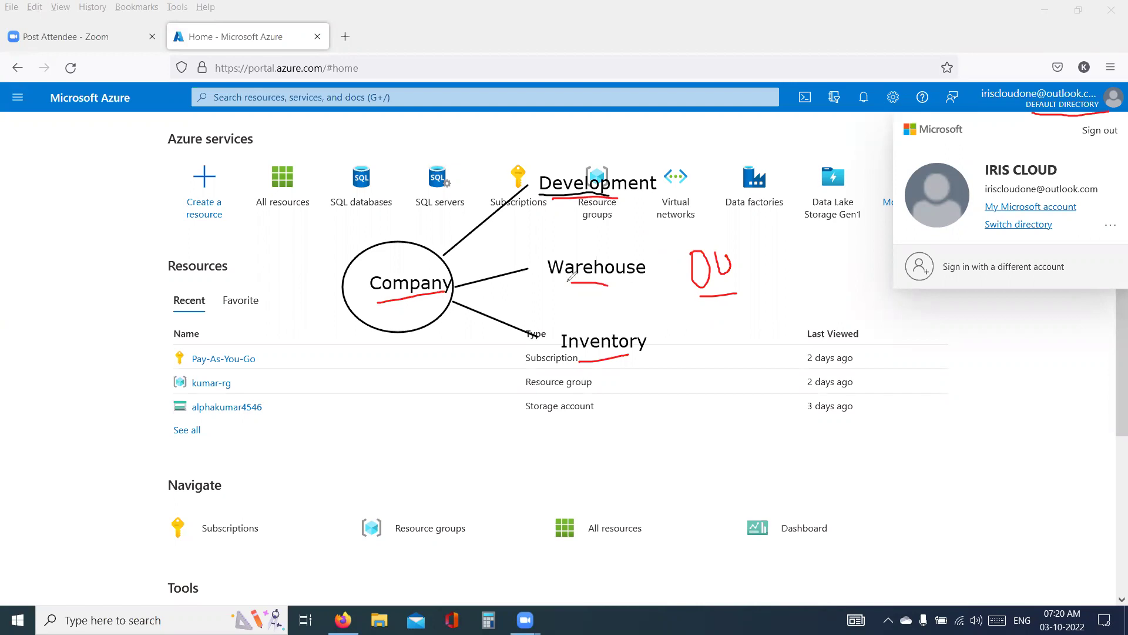
drag(570, 282, 606, 284)
drag(588, 360, 623, 355)
mouse_move(386, 296)
mouse_down()
mouse_move(376, 300)
mouse_move(414, 300)
mouse_up()
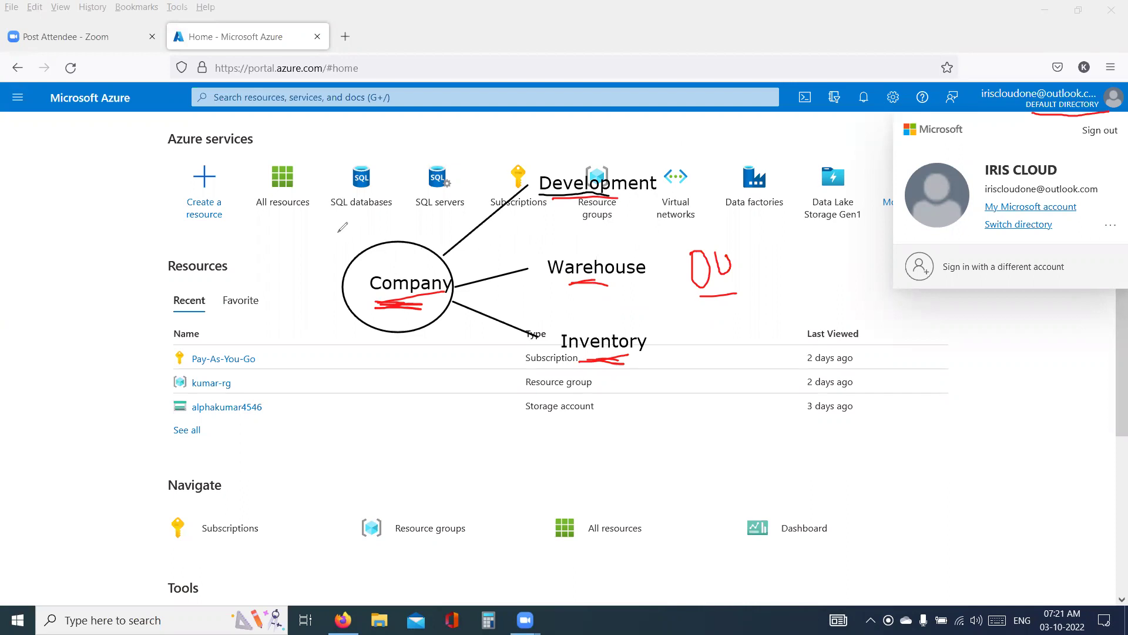
mouse_move(342, 243)
mouse_down()
mouse_move(348, 187)
mouse_move(351, 210)
mouse_move(379, 226)
mouse_move(477, 219)
mouse_move(464, 201)
mouse_move(449, 211)
mouse_move(458, 237)
mouse_up()
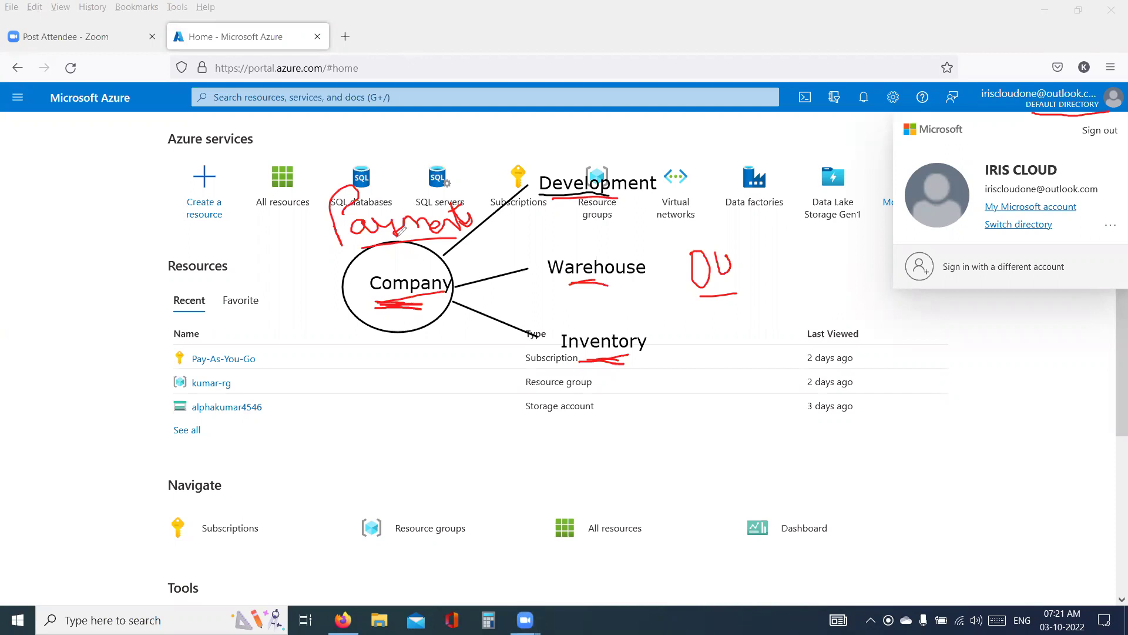
drag(374, 328, 315, 395)
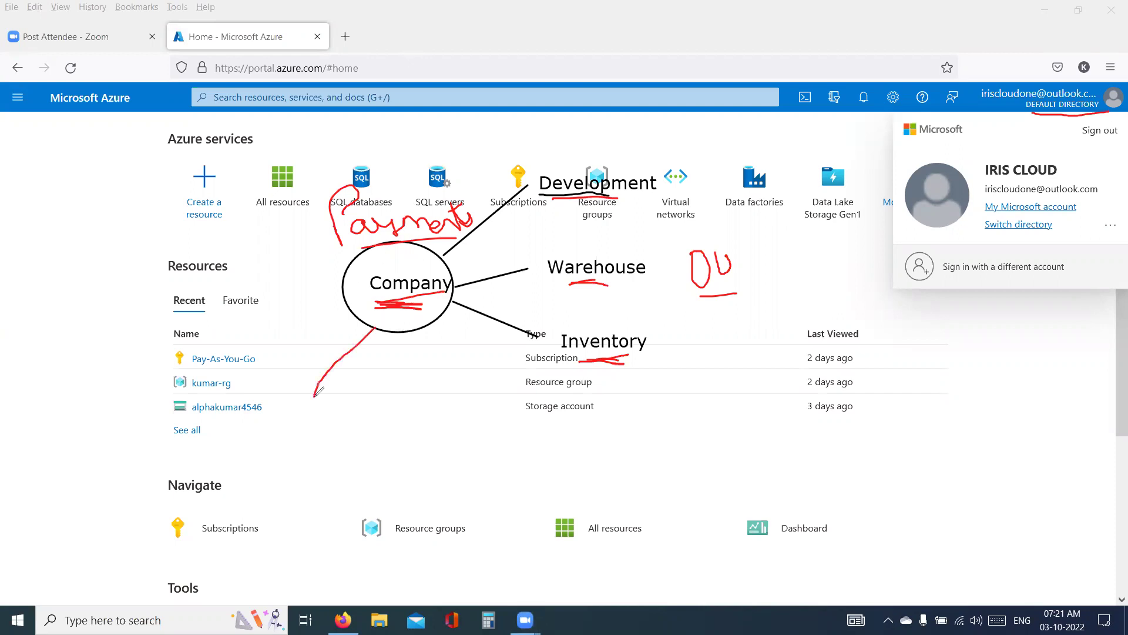
drag(374, 330, 375, 408)
drag(377, 327, 430, 394)
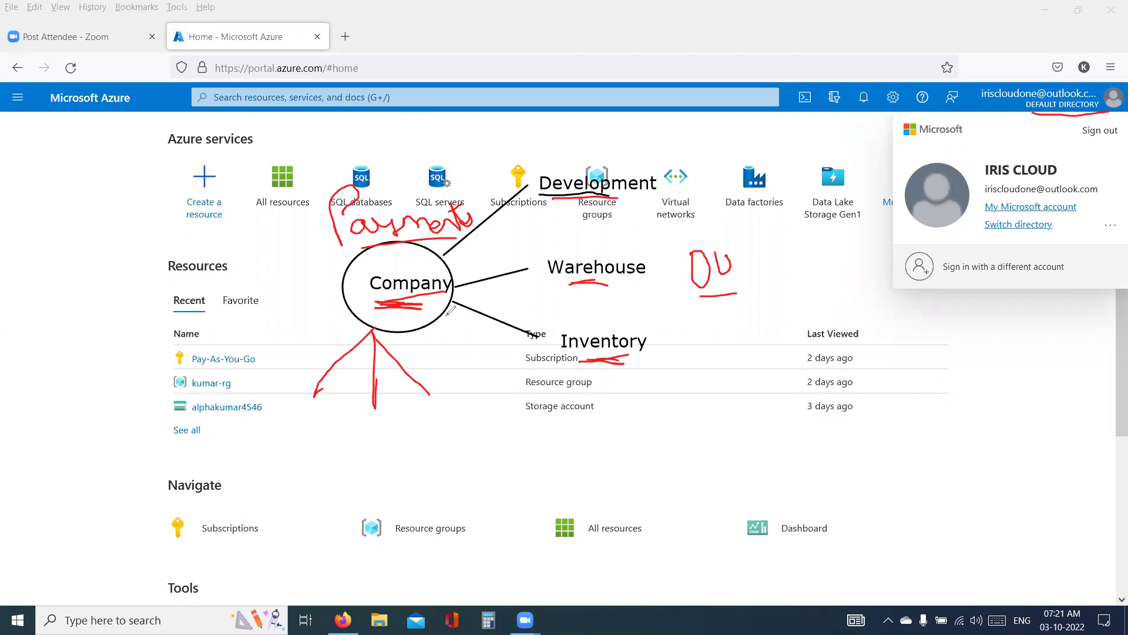
mouse_move(295, 405)
mouse_down()
mouse_move(296, 431)
mouse_move(338, 415)
mouse_move(372, 450)
mouse_move(475, 397)
mouse_move(432, 409)
mouse_up()
click(362, 424)
mouse_move(374, 333)
mouse_down()
mouse_move(531, 448)
mouse_move(528, 473)
mouse_up()
mouse_move(519, 428)
mouse_down()
mouse_move(549, 450)
mouse_move(646, 479)
mouse_up()
drag(496, 493, 708, 510)
drag(695, 503, 708, 510)
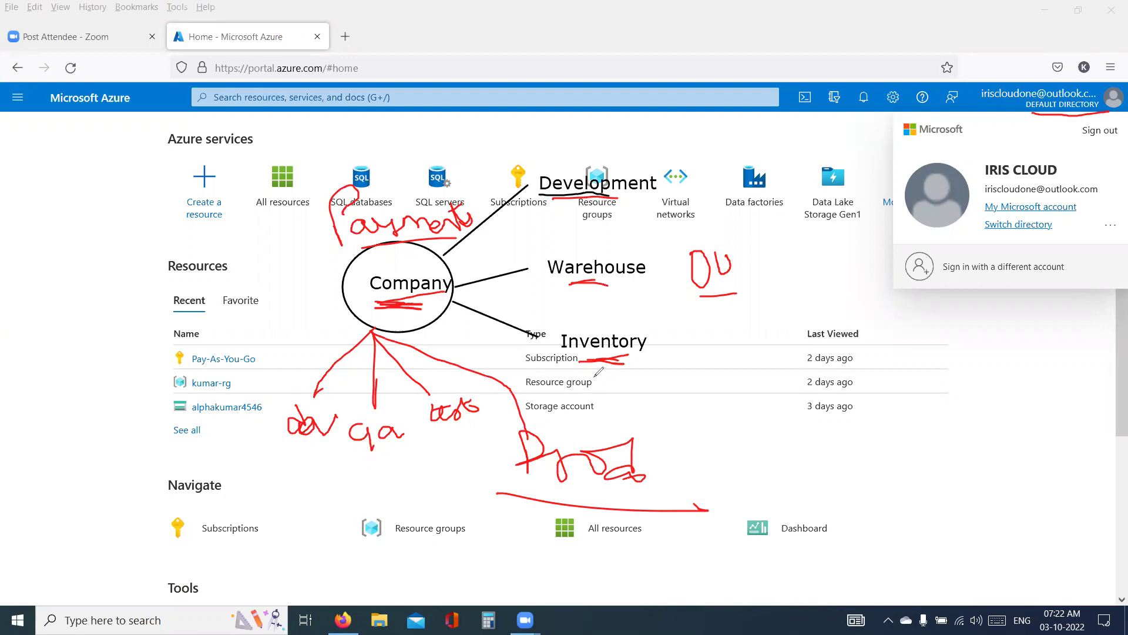
key(ctrl+z)
key(ctrl+z)
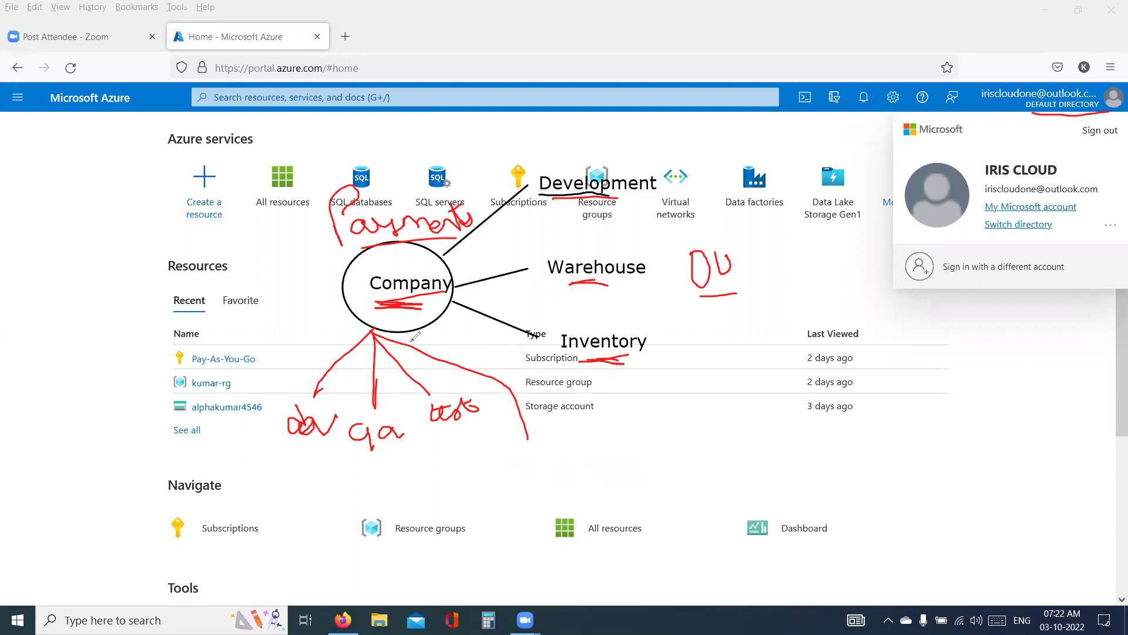
drag(372, 328, 114, 403)
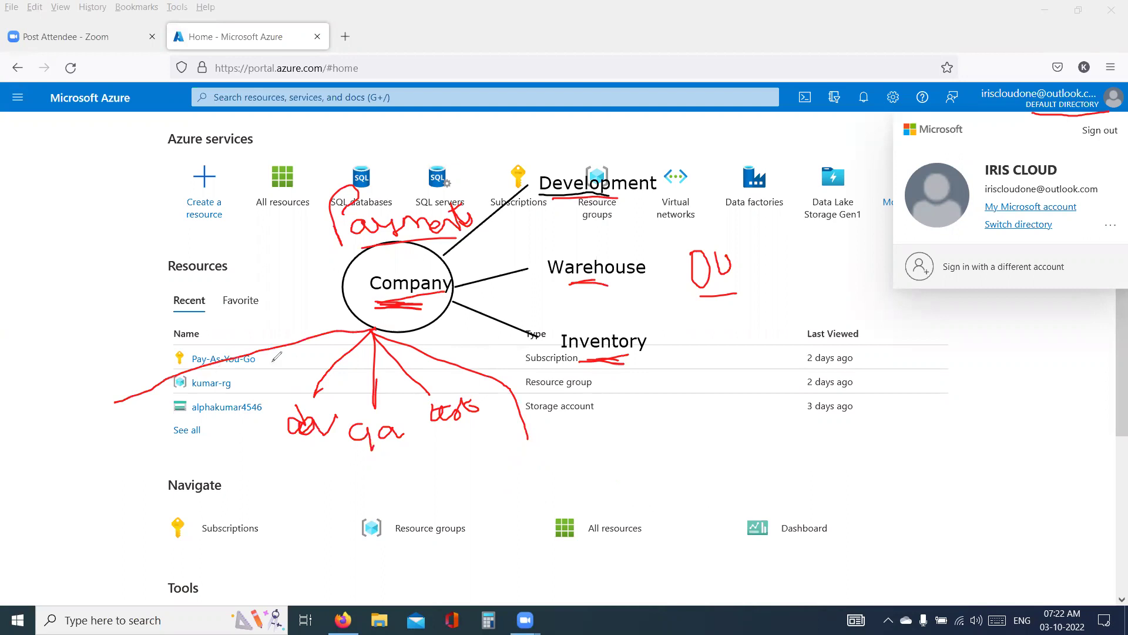
mouse_move(736, 328)
mouse_down()
mouse_move(745, 369)
mouse_move(740, 348)
mouse_move(781, 348)
mouse_move(801, 330)
mouse_move(823, 350)
mouse_up()
drag(766, 365, 826, 368)
drag(289, 455, 408, 446)
drag(427, 436, 491, 423)
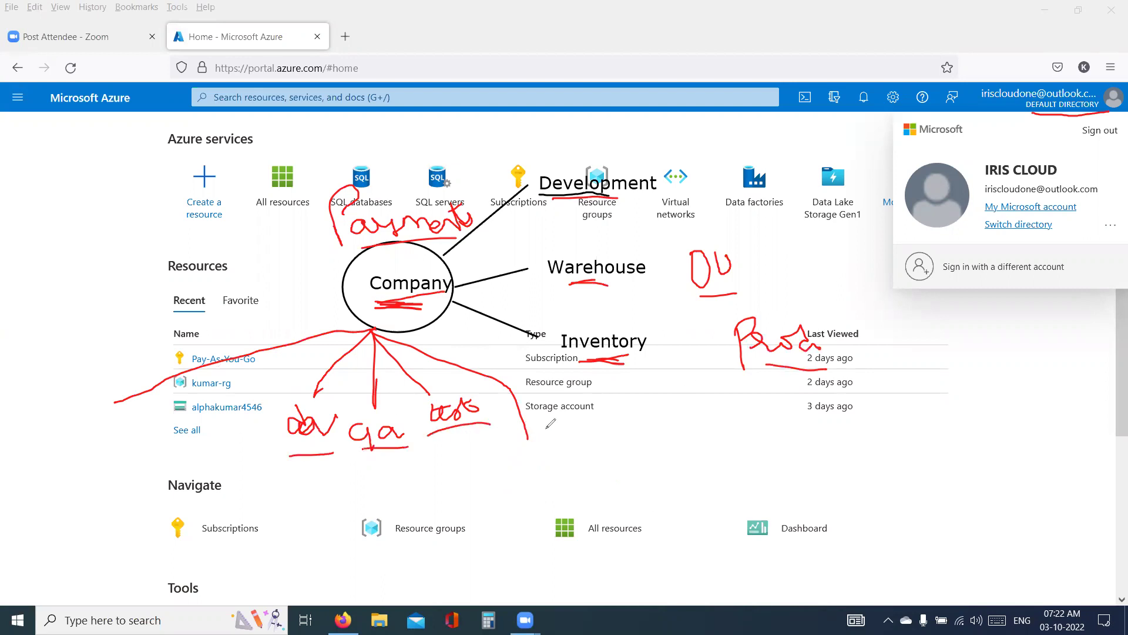
drag(424, 406, 422, 442)
- Under All Directories, switch from Default Directory to SSAD CLOUD SOLUTIONS
click(1023, 224)
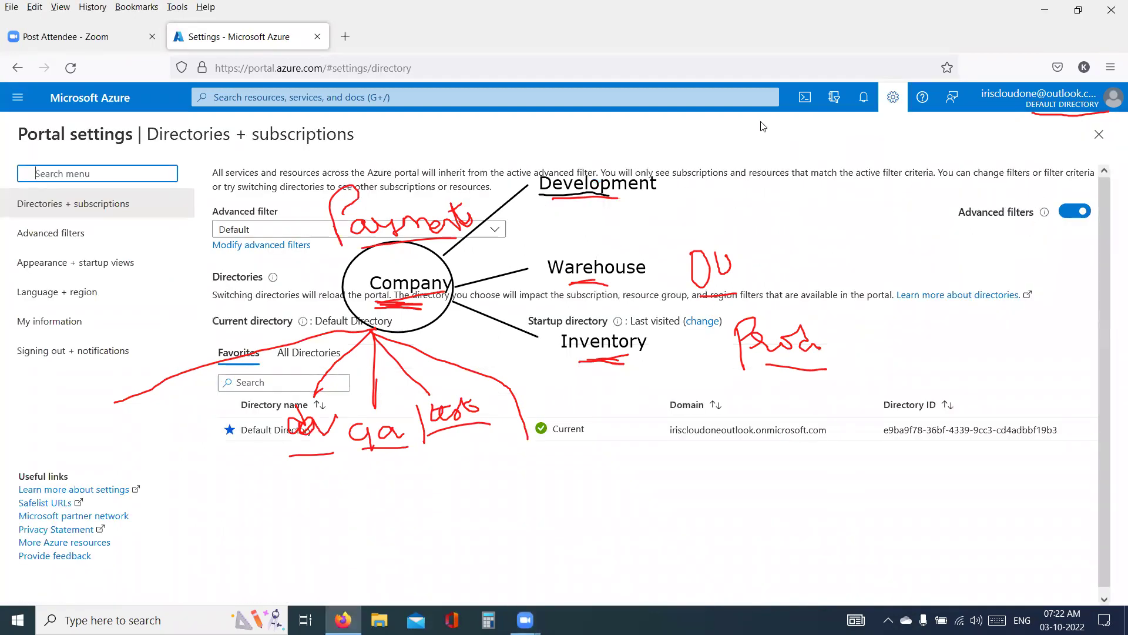
click(316, 355)
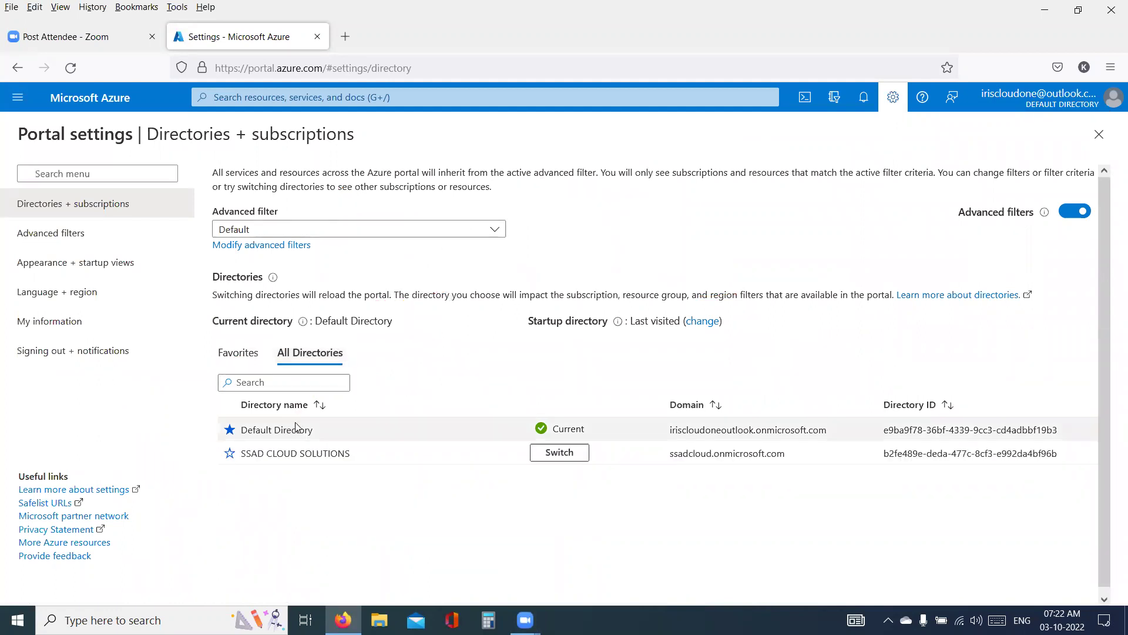
drag(322, 440, 244, 426)
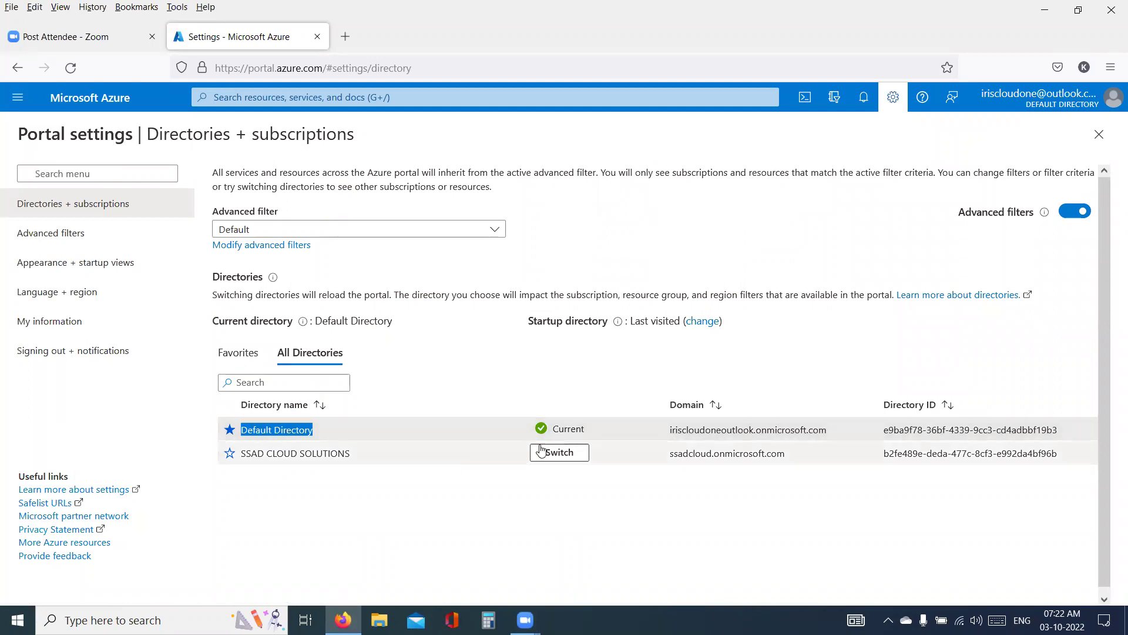
click(566, 428)
double_click(566, 429)
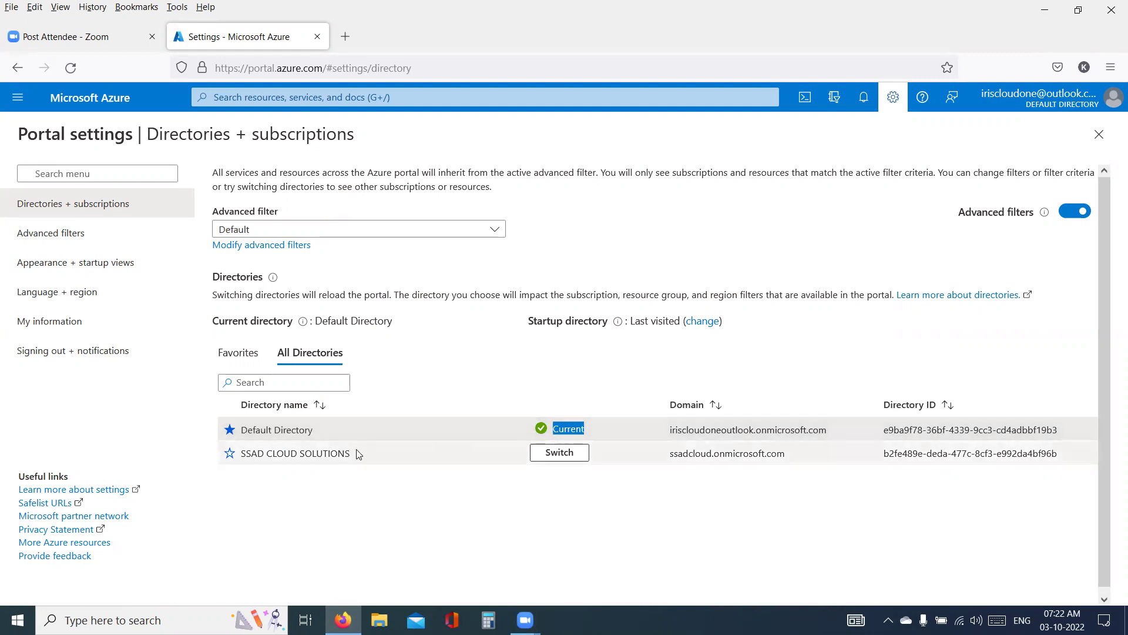
drag(357, 454, 239, 452)
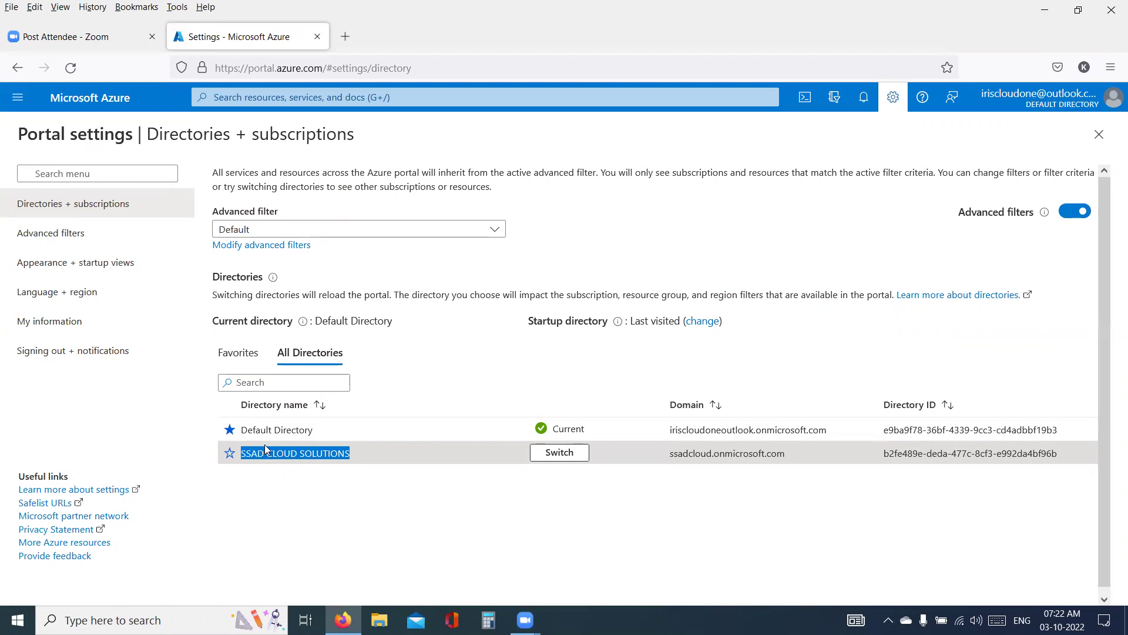
click(544, 457)
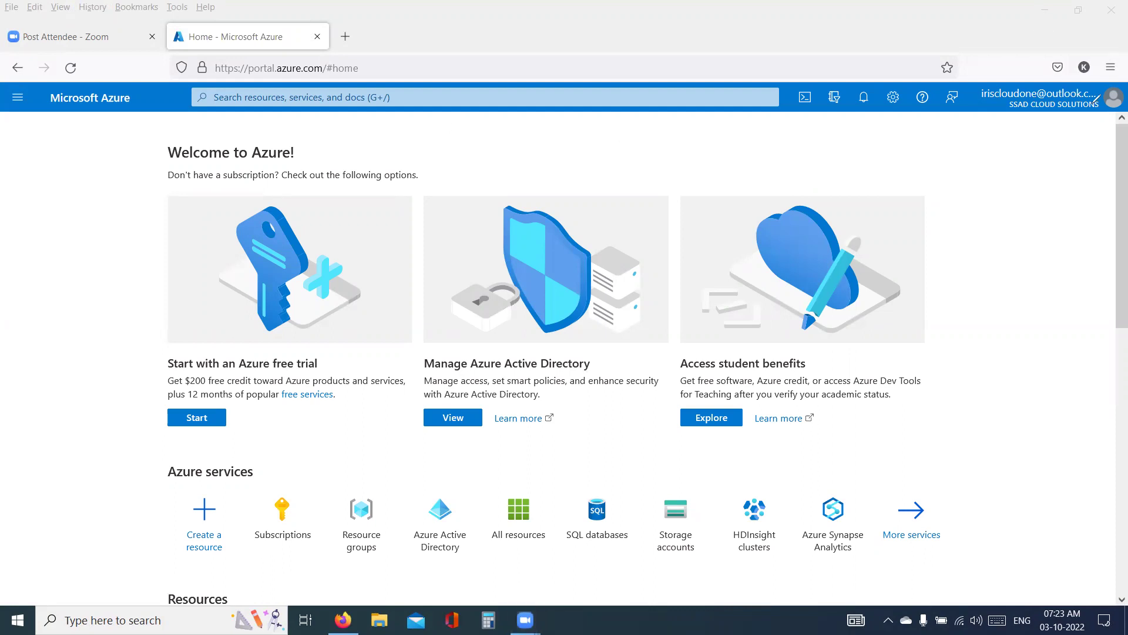
- Mark the active SSAD directory name and open the empty Resource groups list
drag(1010, 114, 1095, 107)
scroll(610, 235, down, 8)
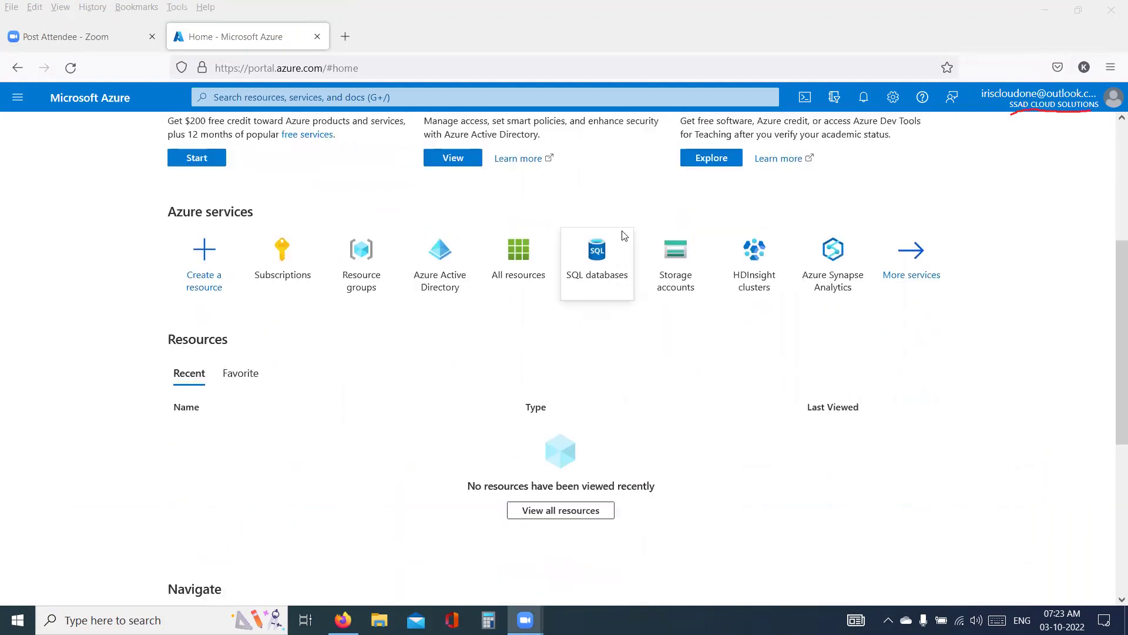
scroll(635, 222, up, 8)
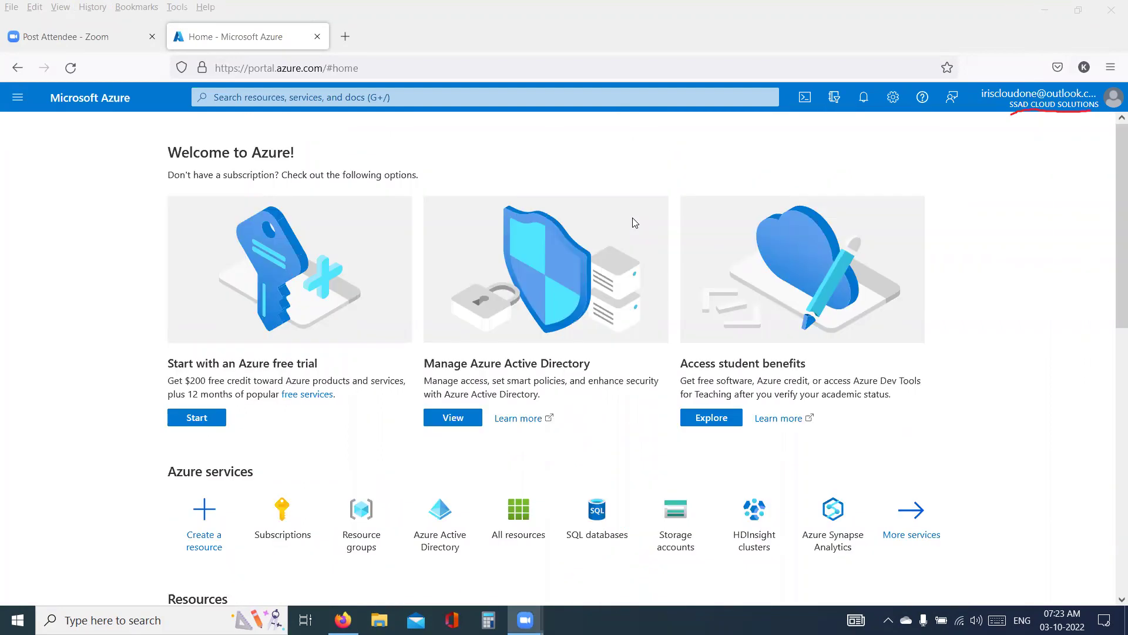
scroll(638, 222, down, 4)
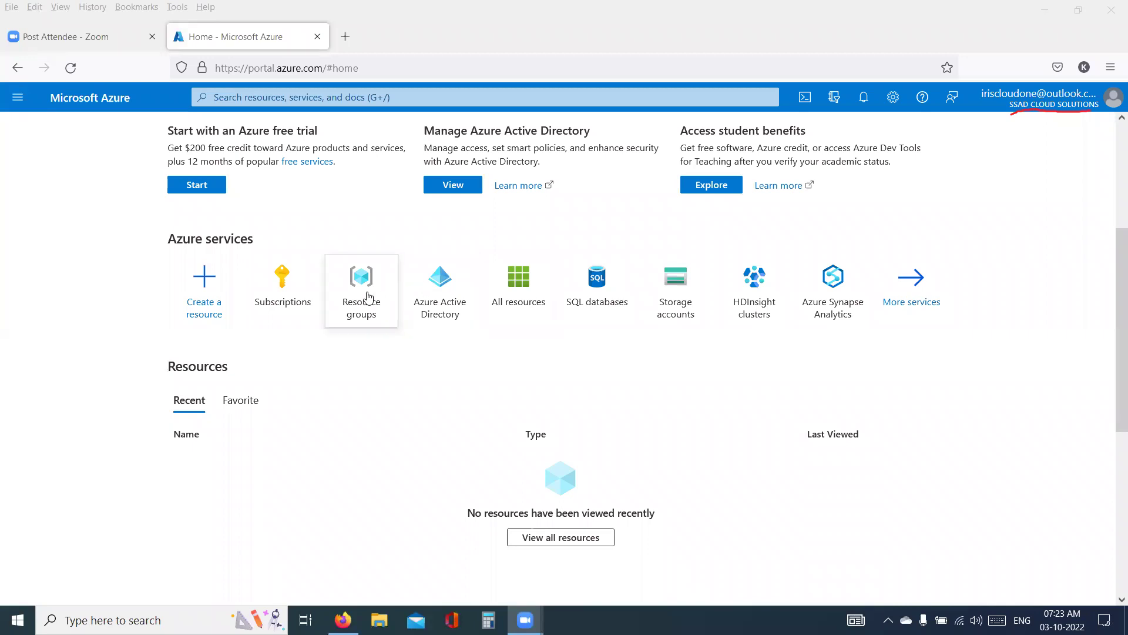
click(369, 297)
click(369, 297)
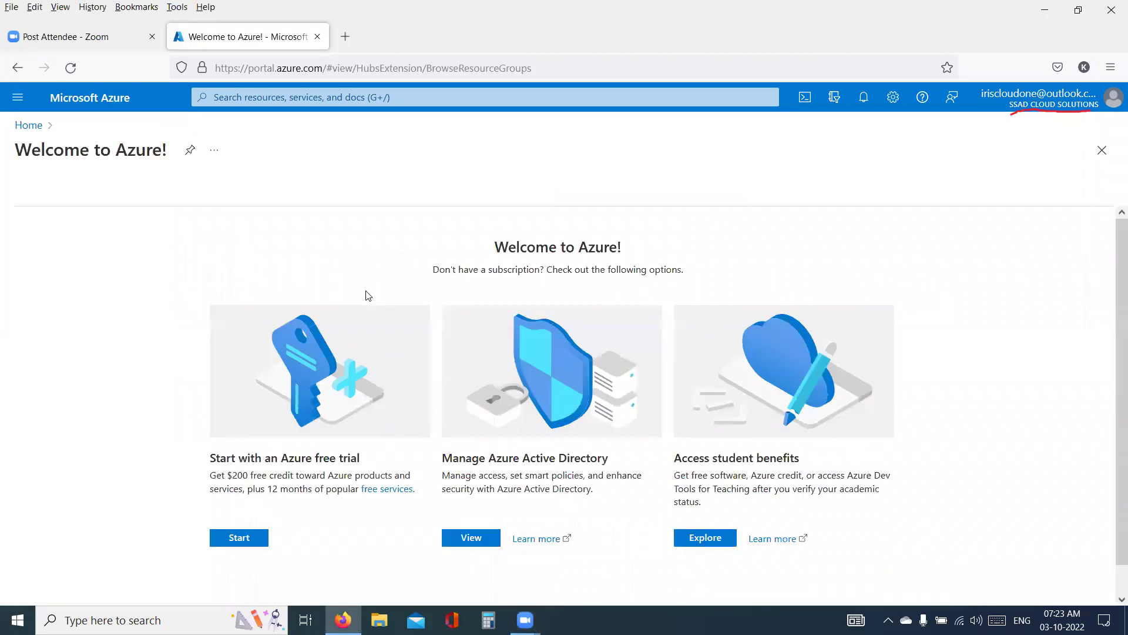
scroll(412, 270, down, 1)
scroll(412, 270, up, 1)
- Return home, open Storage accounts, then open the account options panel
click(17, 68)
click(24, 124)
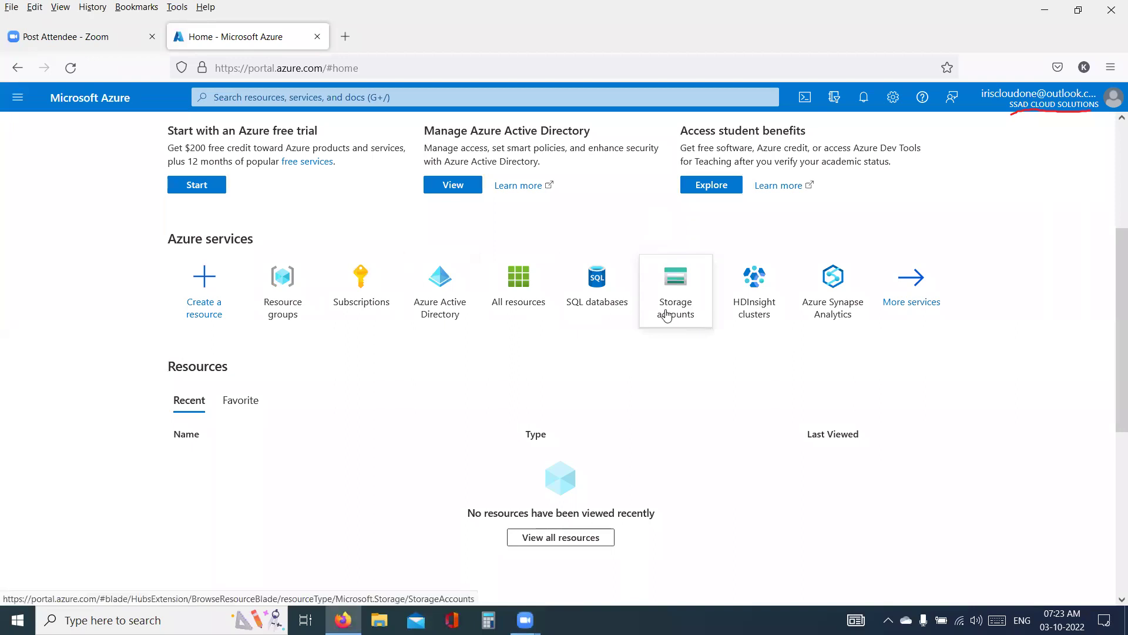
click(666, 313)
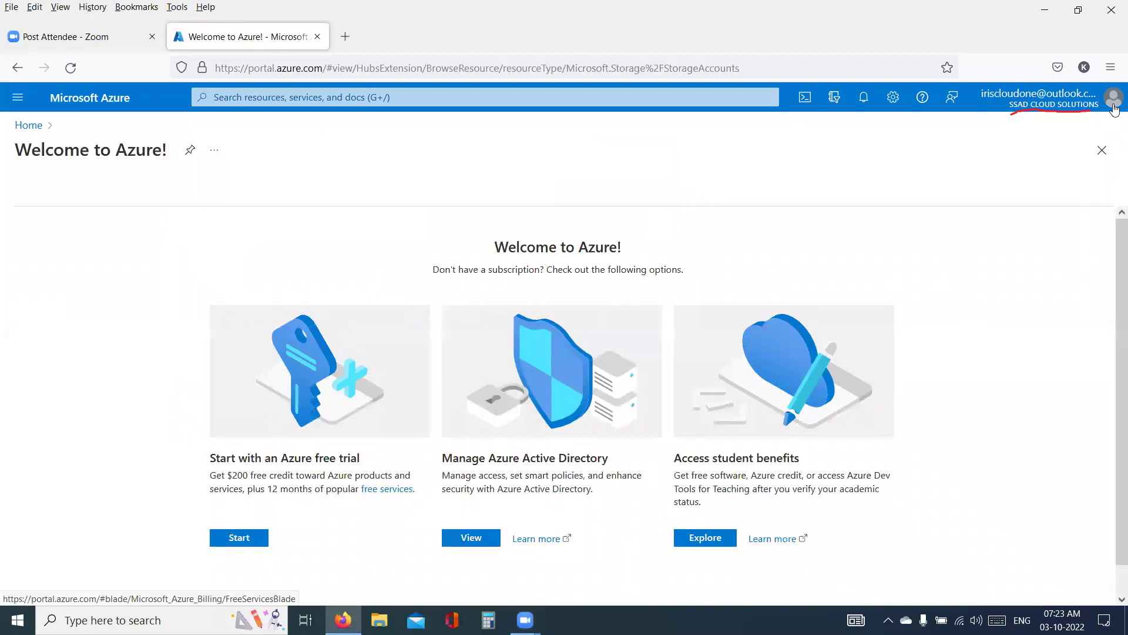
click(1115, 107)
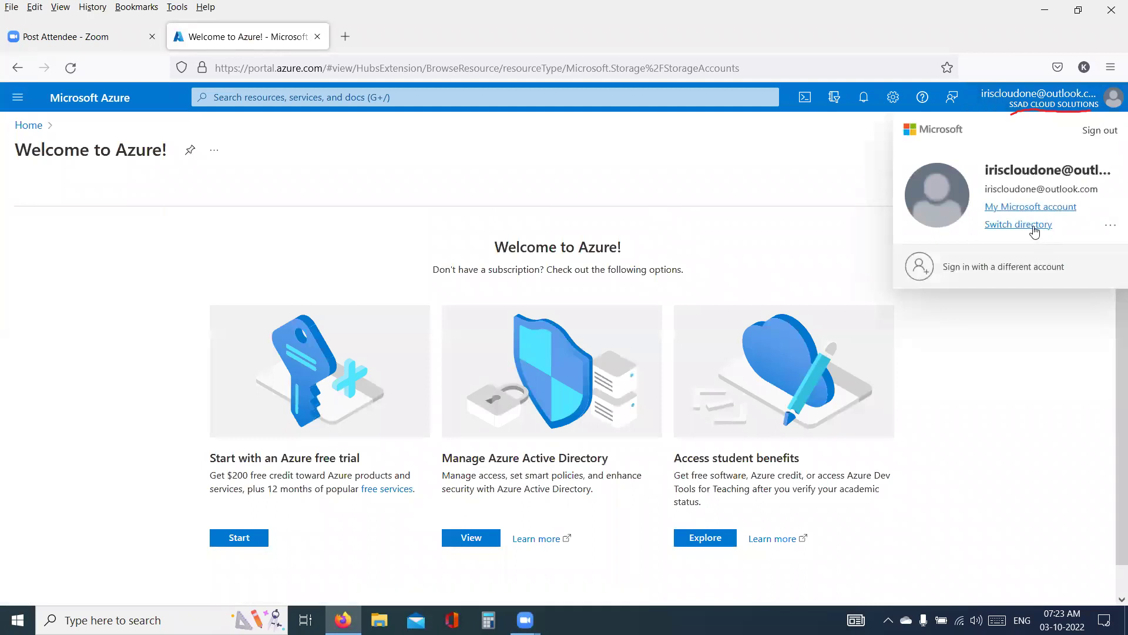
- Switch from SSAD CLOUD SOLUTIONS back to the Default Directory under All Directories
click(1034, 226)
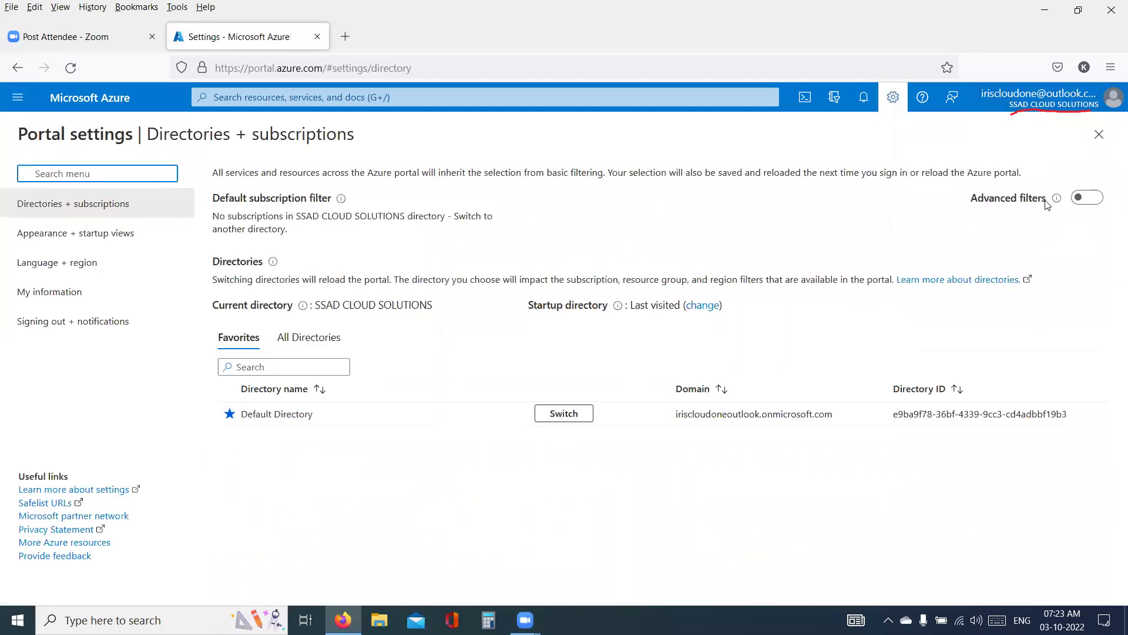
click(333, 341)
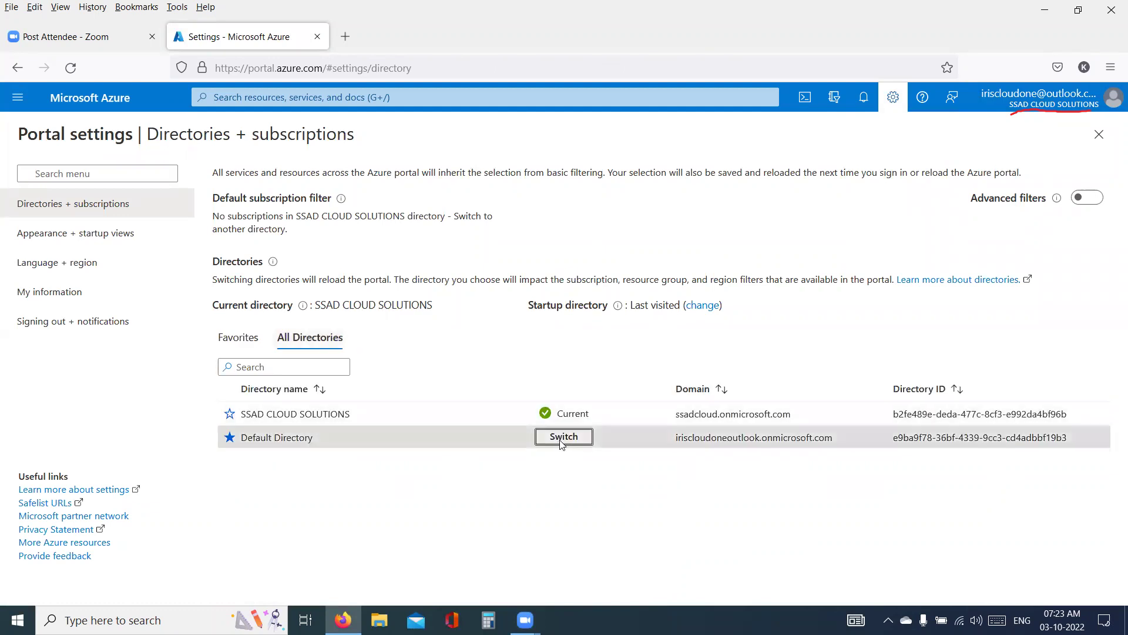
click(563, 437)
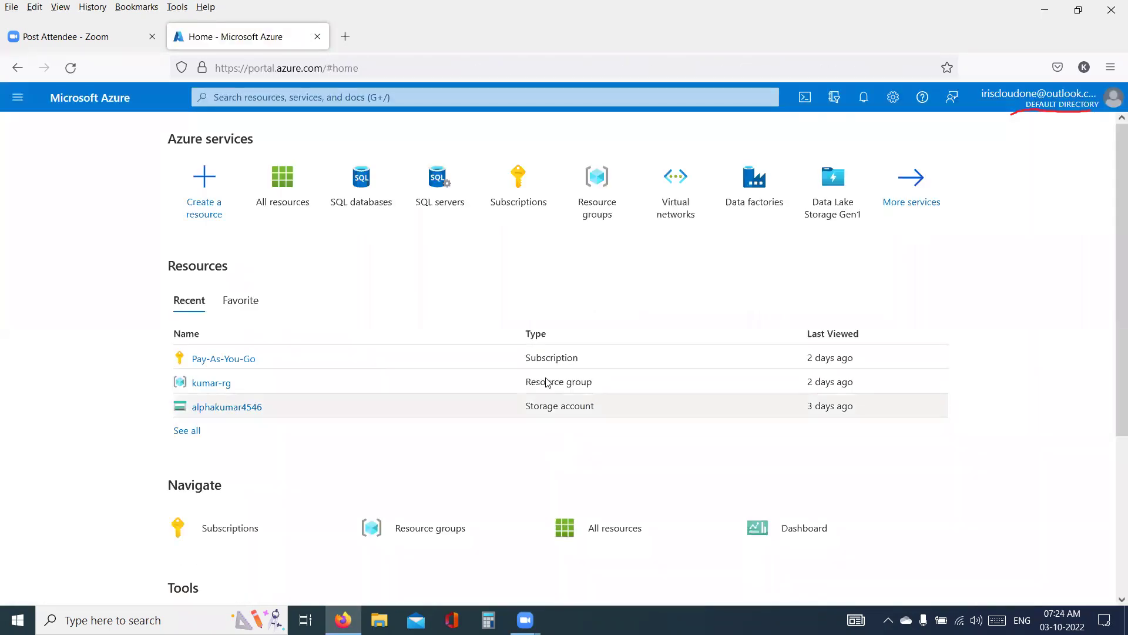
- Look over resource groups and alphakumar4546, then list Storage accounts (alphakumar4546, kumar-rg, East US 2)
click(610, 220)
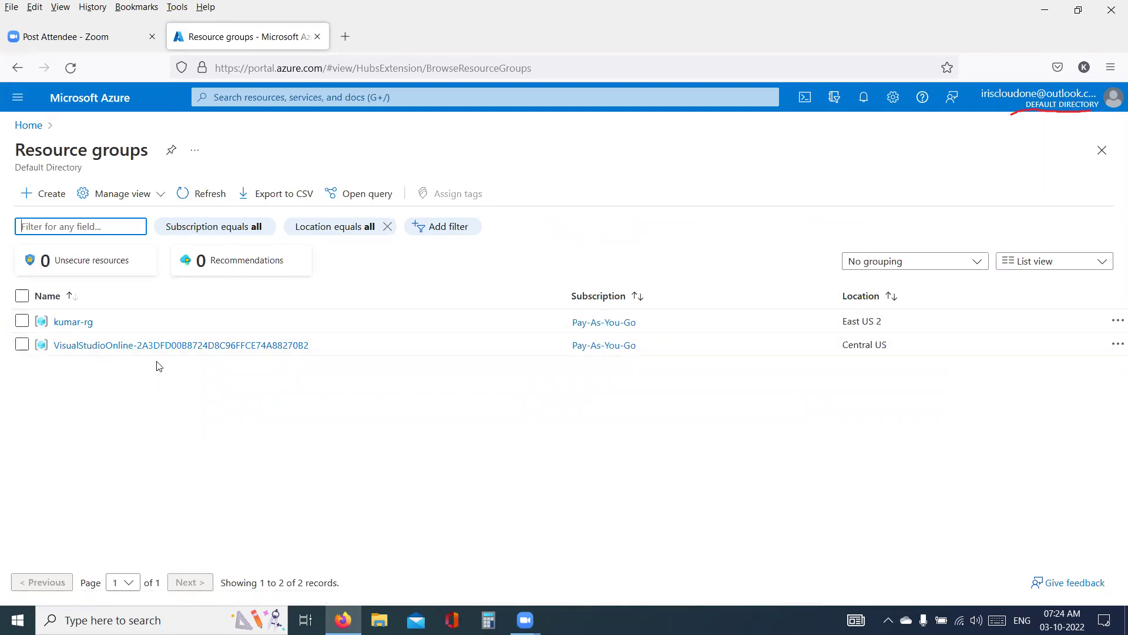
click(73, 106)
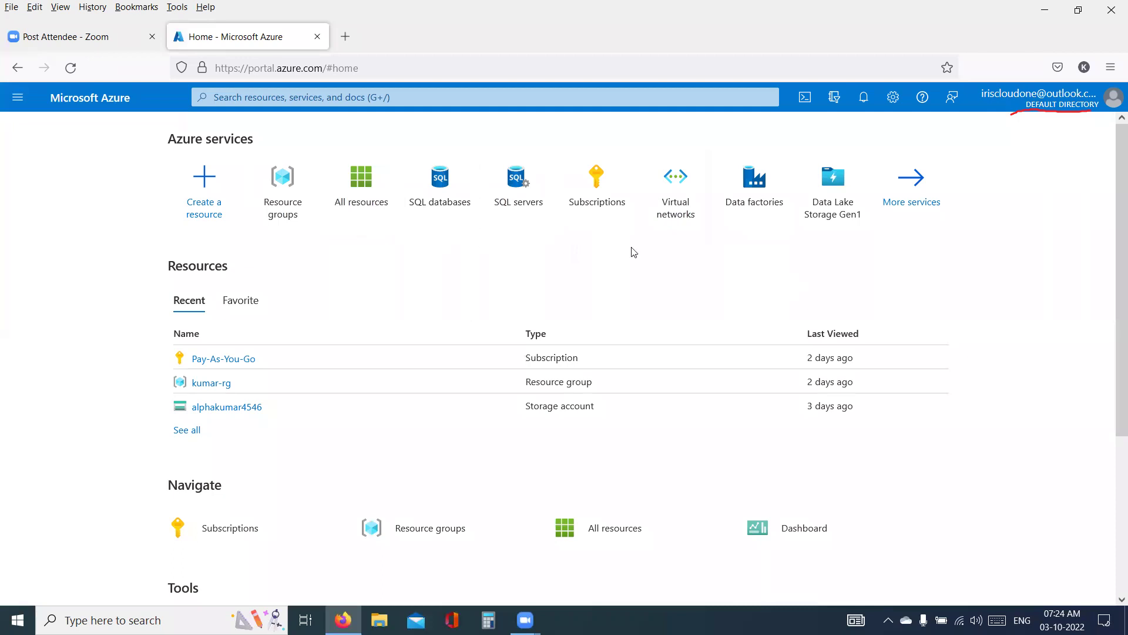
click(213, 414)
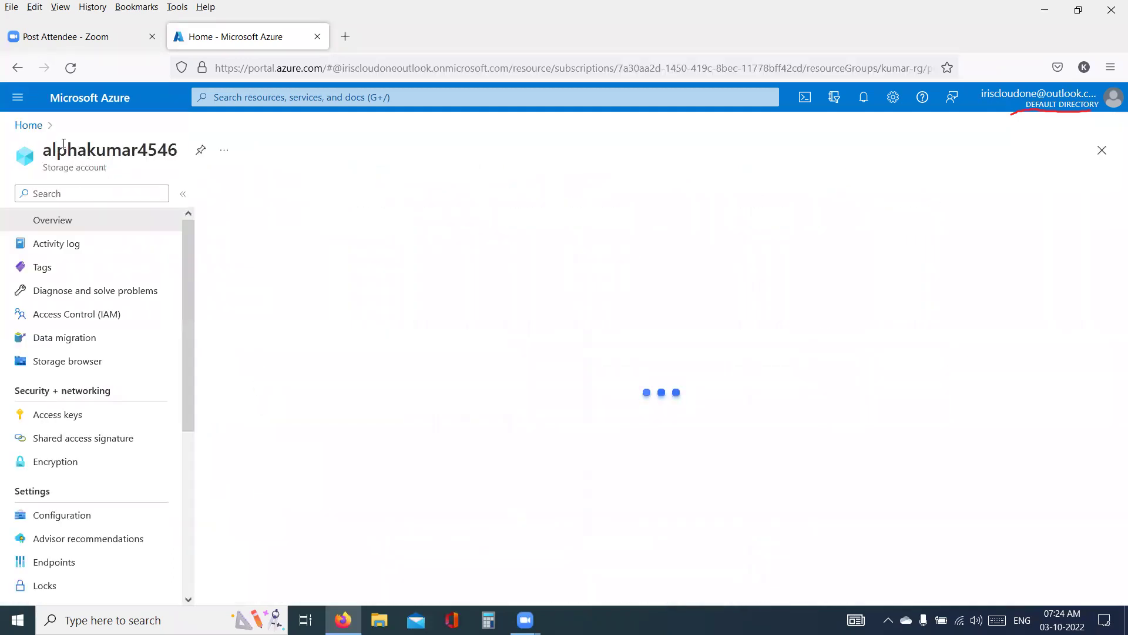
click(54, 132)
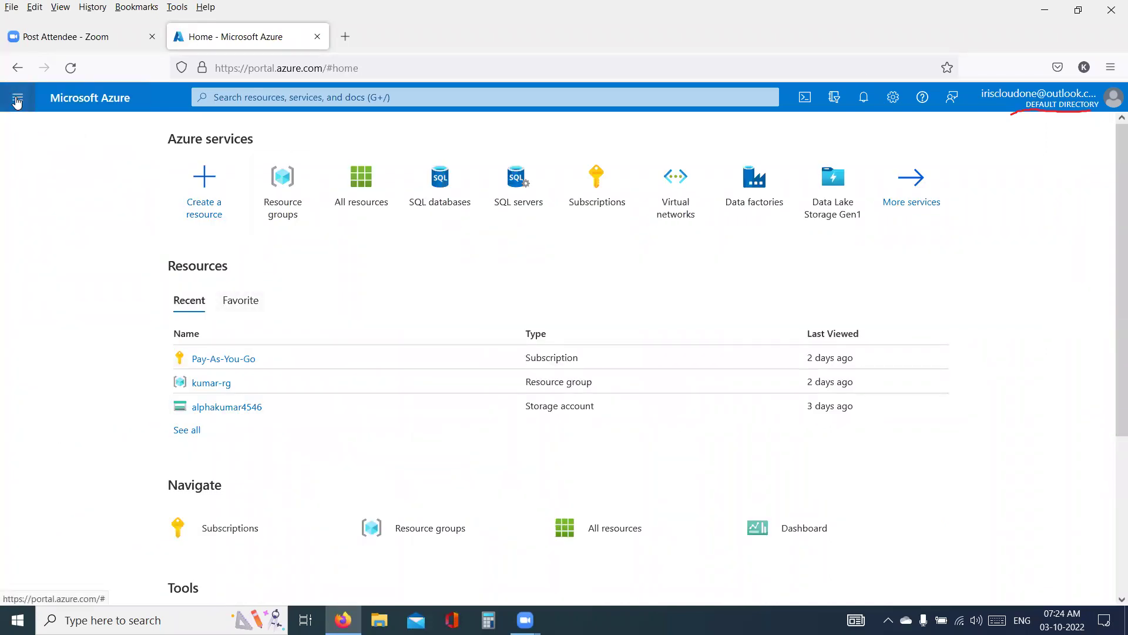
click(17, 97)
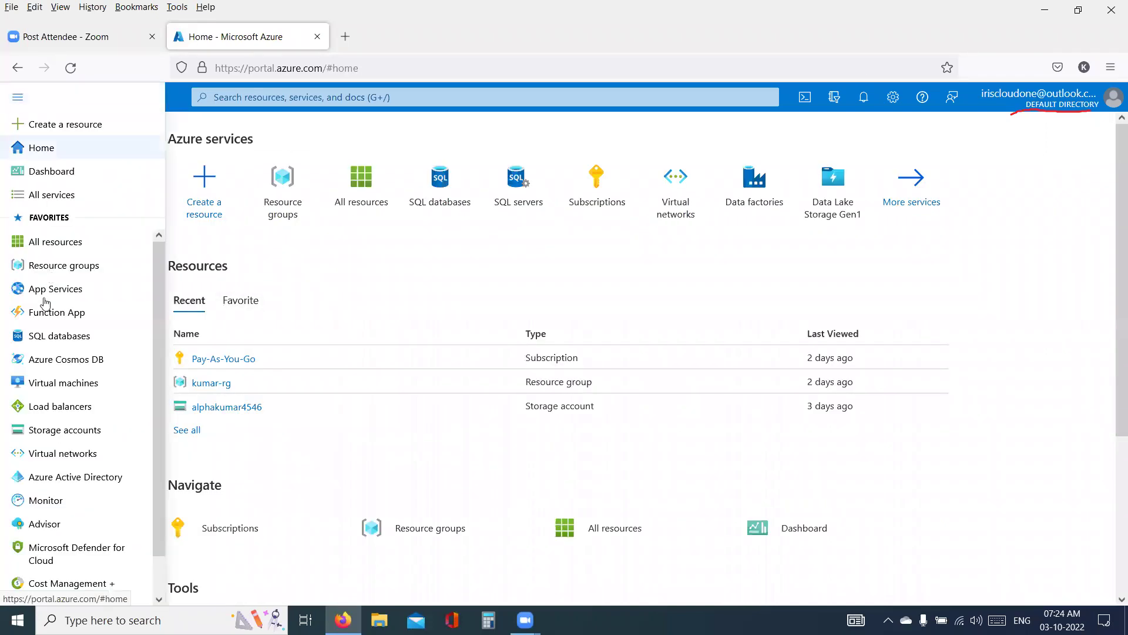
click(64, 429)
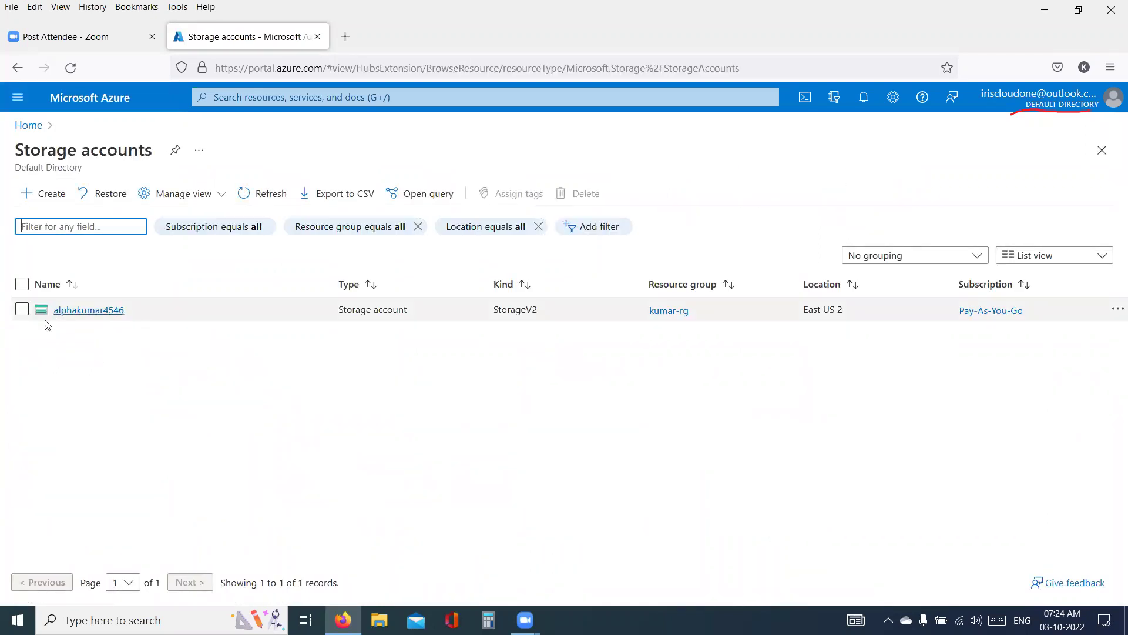
triple_click(35, 168)
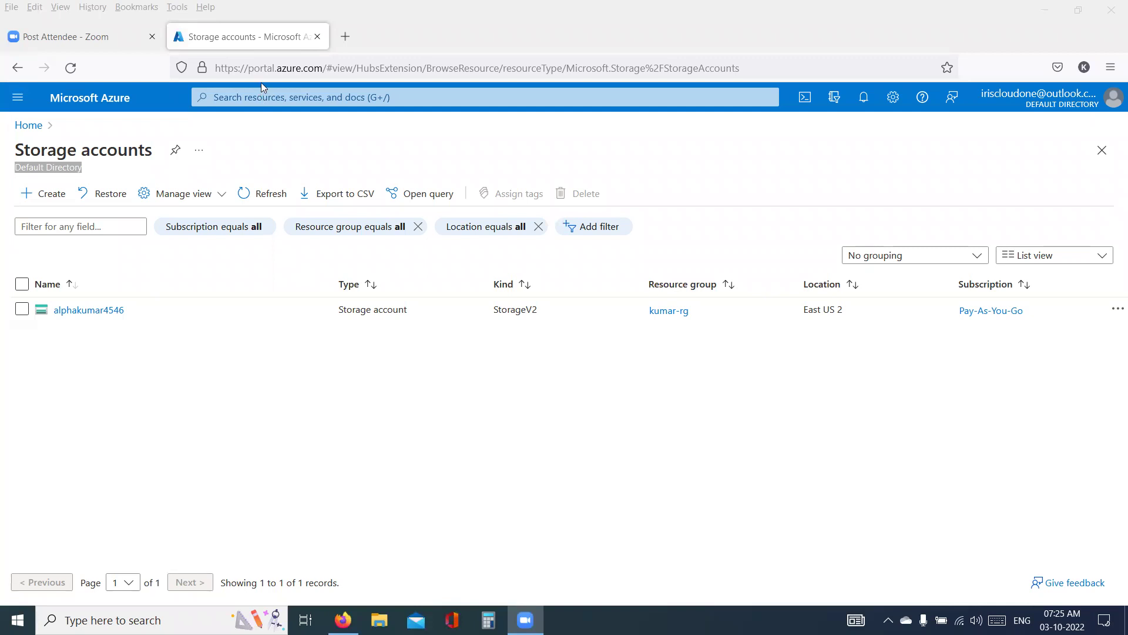
- Search 'MFA', open Multifactor authentication, and highlight 'Multifactor' in its overview title
click(265, 96)
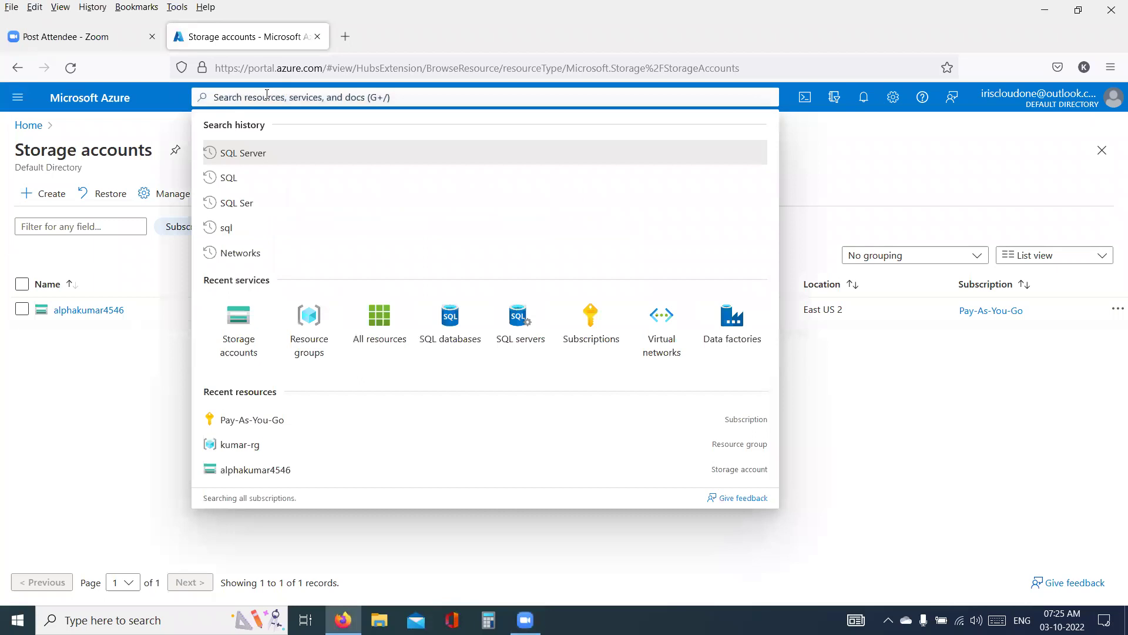
text(MFA)
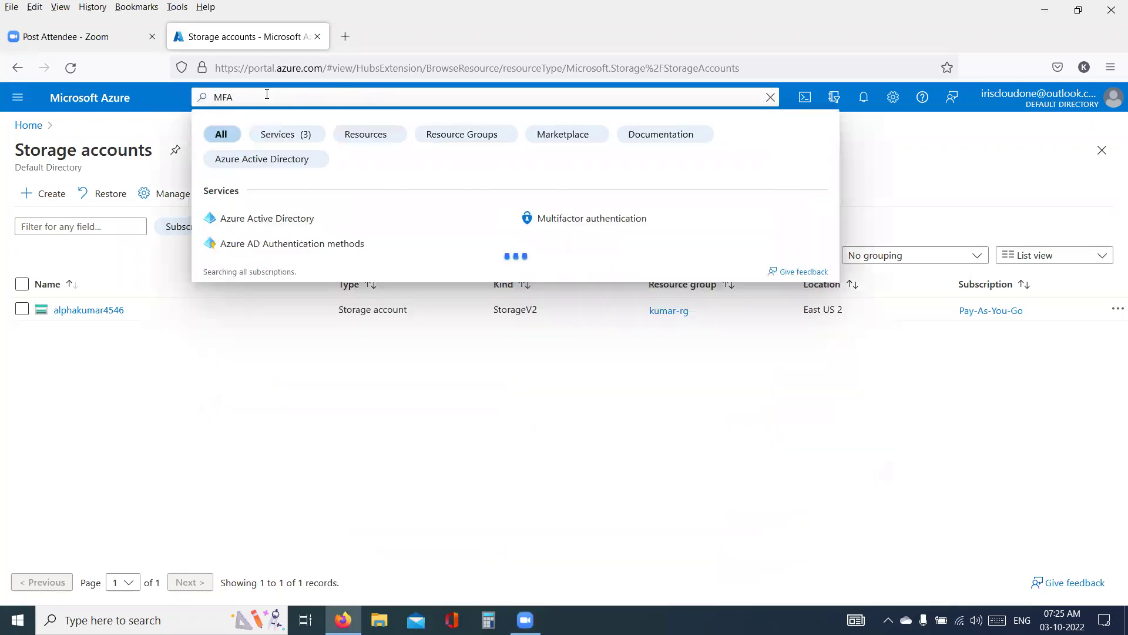
click(570, 220)
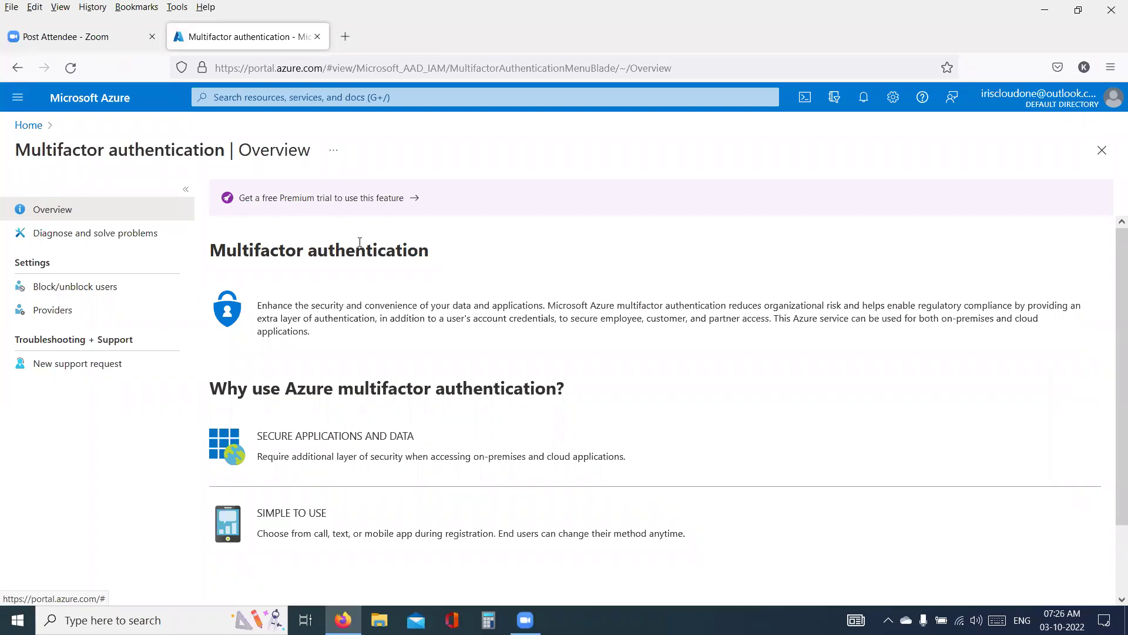
scroll(457, 346, down, 3)
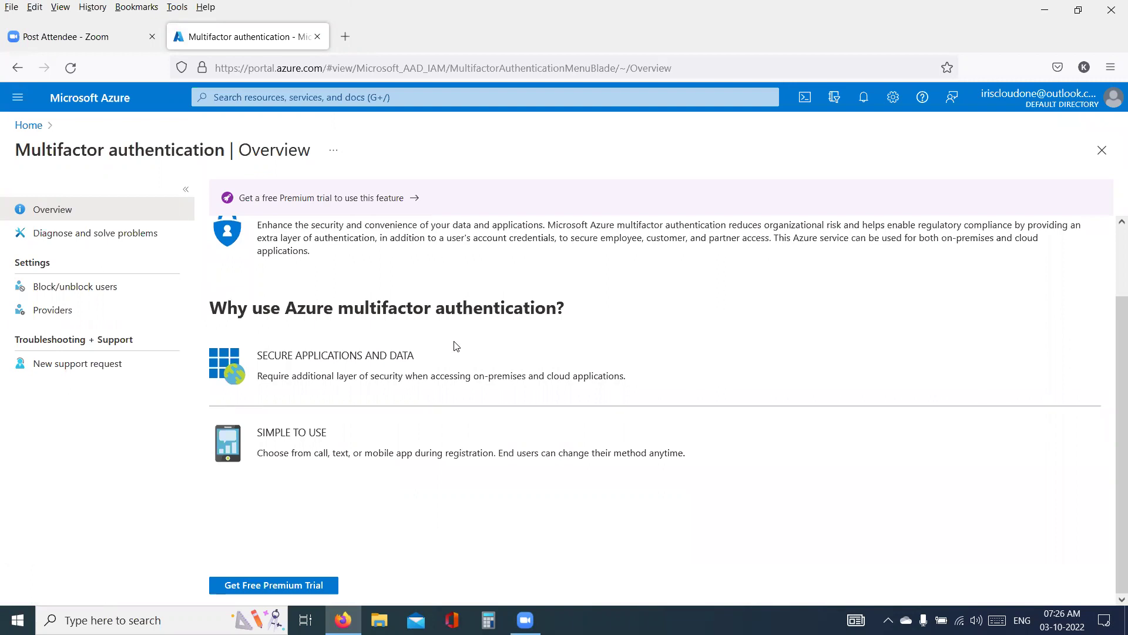
double_click(64, 153)
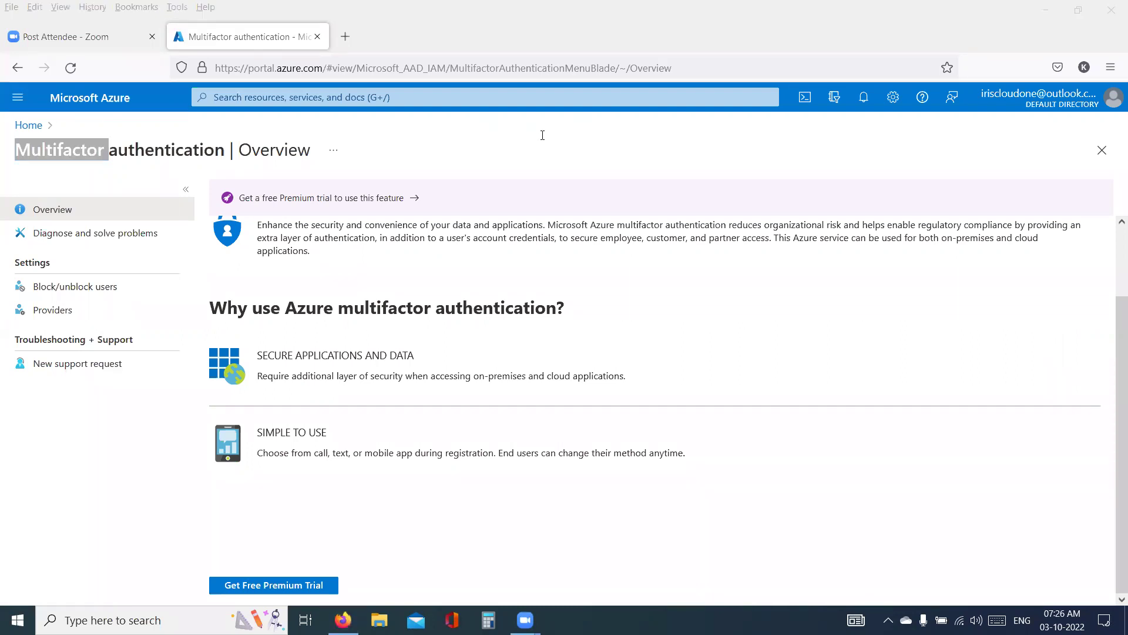
- Handwrite the notes 'login', 'OTP' and 'SMS' on the page with the pen
mouse_move(632, 169)
mouse_down()
mouse_move(661, 168)
mouse_move(679, 187)
mouse_move(707, 178)
mouse_move(724, 217)
mouse_move(737, 173)
mouse_move(732, 192)
mouse_move(767, 187)
mouse_up()
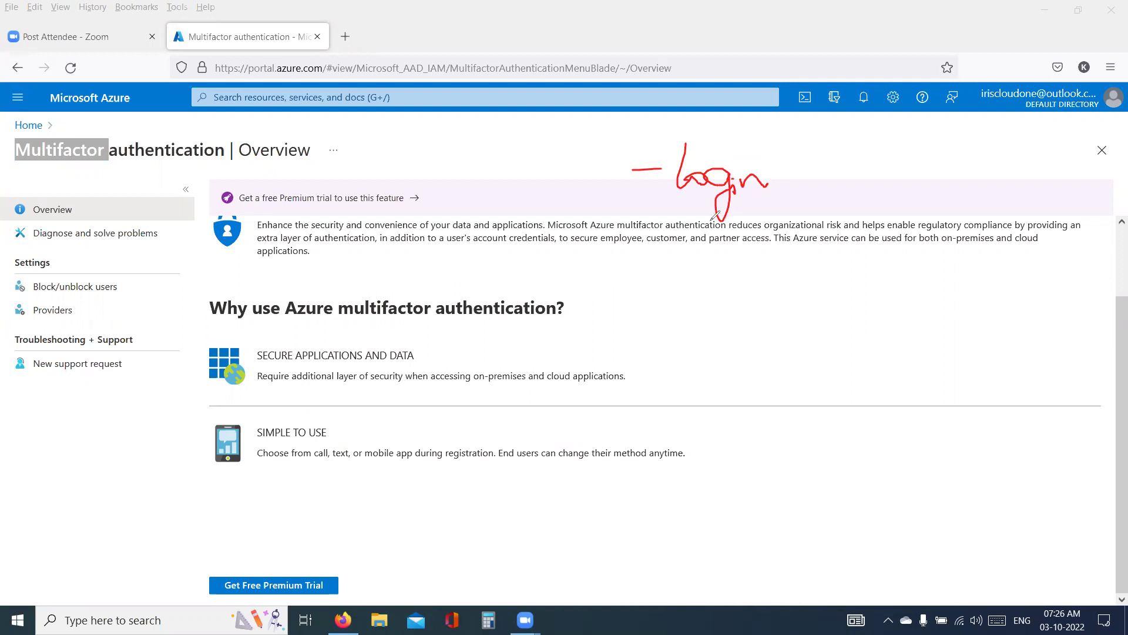
drag(637, 271, 676, 278)
mouse_move(710, 269)
mouse_down()
mouse_move(744, 281)
mouse_move(745, 264)
mouse_up()
mouse_move(767, 304)
mouse_down()
mouse_move(764, 266)
mouse_move(759, 275)
mouse_up()
mouse_move(734, 314)
mouse_down()
mouse_move(718, 337)
mouse_move(764, 321)
mouse_move(782, 338)
mouse_move(730, 387)
mouse_move(772, 376)
mouse_move(794, 395)
mouse_move(797, 381)
mouse_move(855, 379)
mouse_move(876, 399)
mouse_move(804, 407)
mouse_up()
- Underline the title, draw an arrow to the notes, then clear the drawings and go Home
mouse_move(194, 172)
mouse_down()
mouse_move(79, 164)
mouse_move(129, 169)
mouse_move(594, 341)
mouse_move(746, 447)
mouse_up()
mouse_move(852, 406)
mouse_down()
mouse_move(794, 419)
mouse_move(864, 403)
mouse_move(858, 426)
mouse_up()
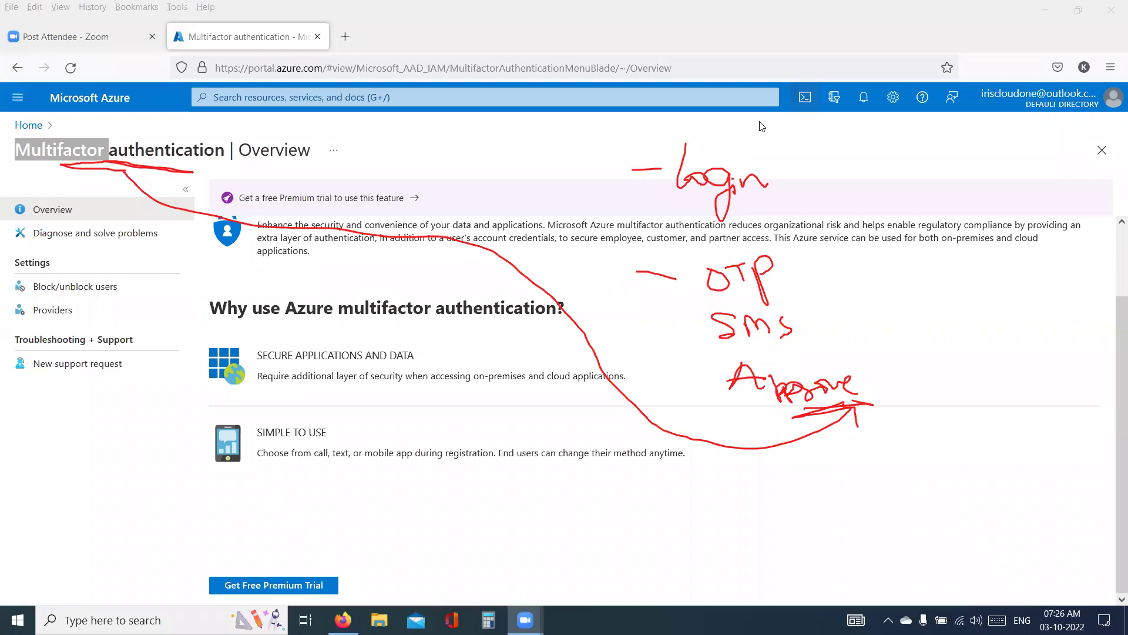
click(235, 50)
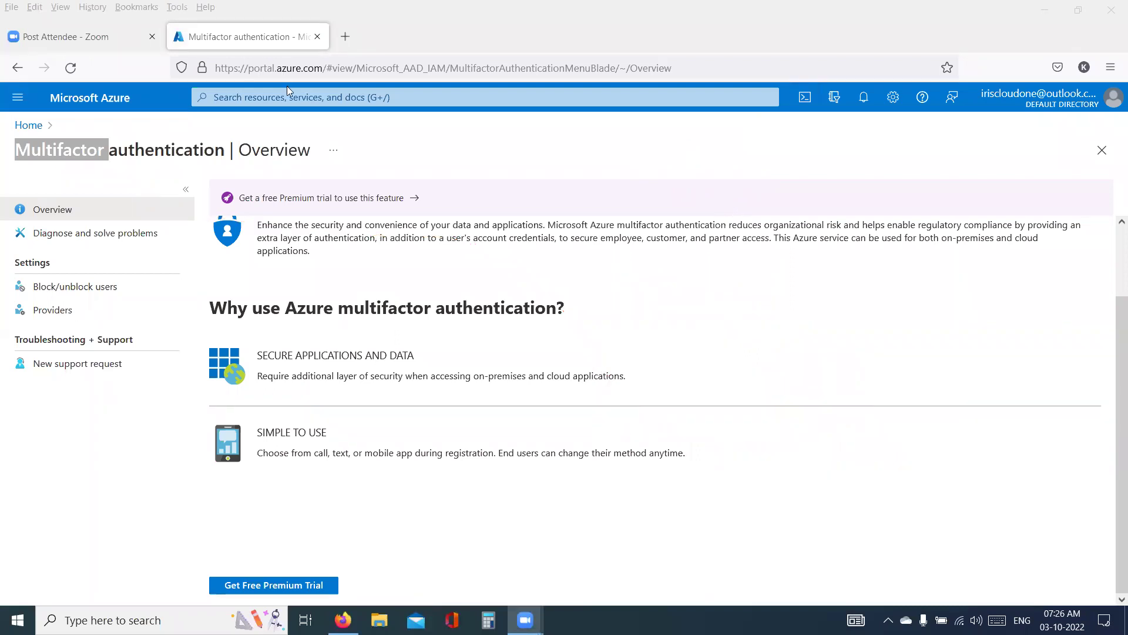
click(129, 95)
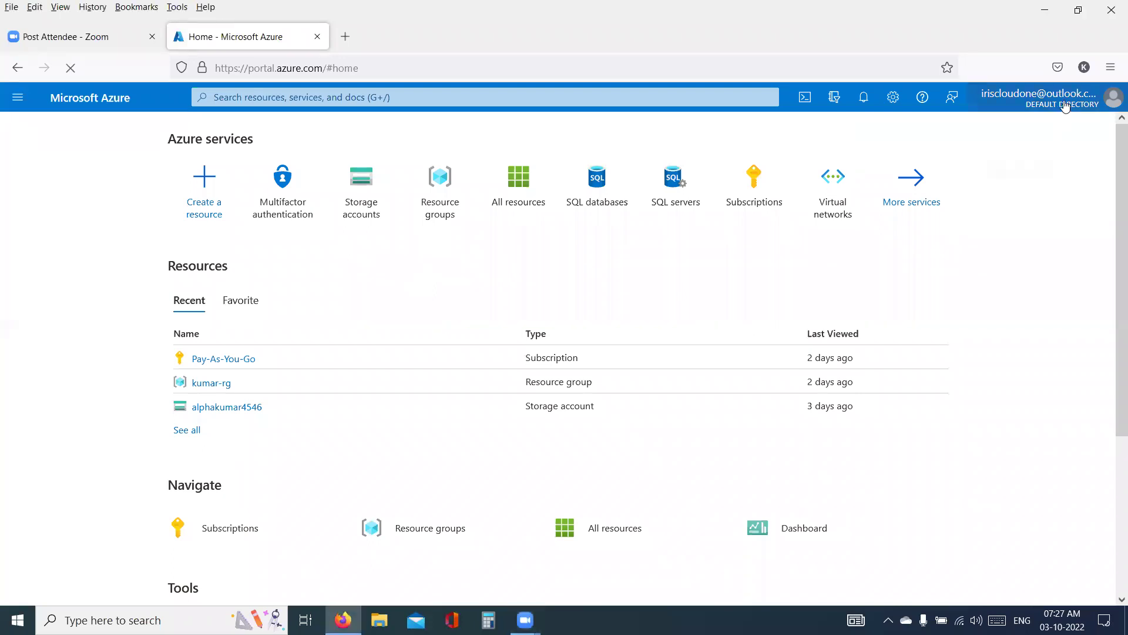
- Open Directories + subscriptions from the account menu and list all directories, including SSAD CLOUD SOLUTIONS
click(1110, 98)
click(1027, 224)
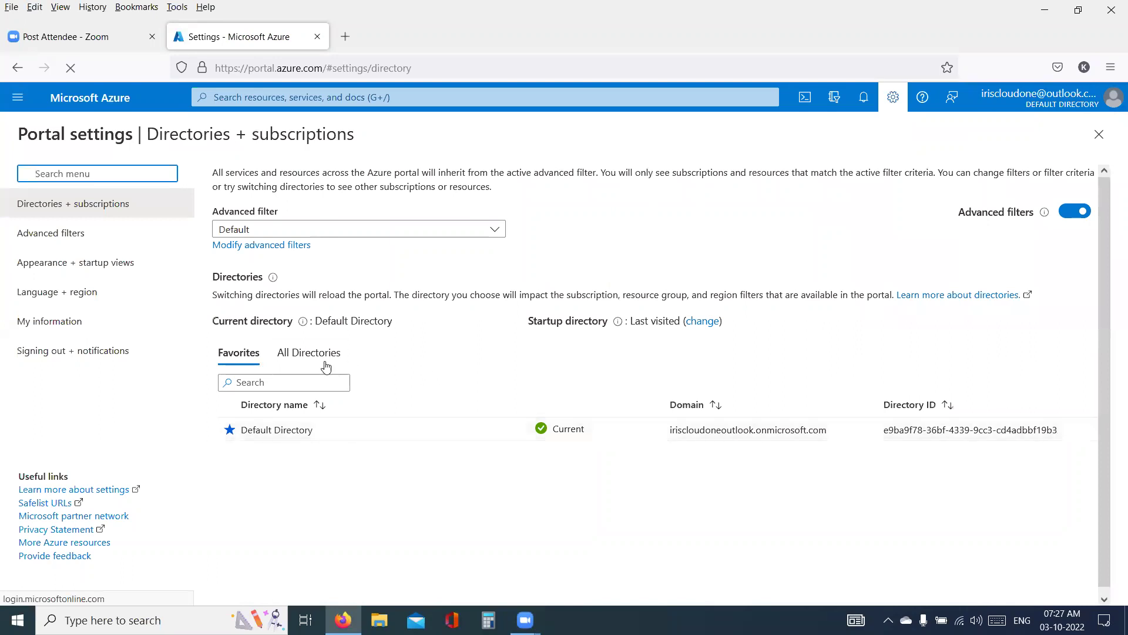
click(326, 355)
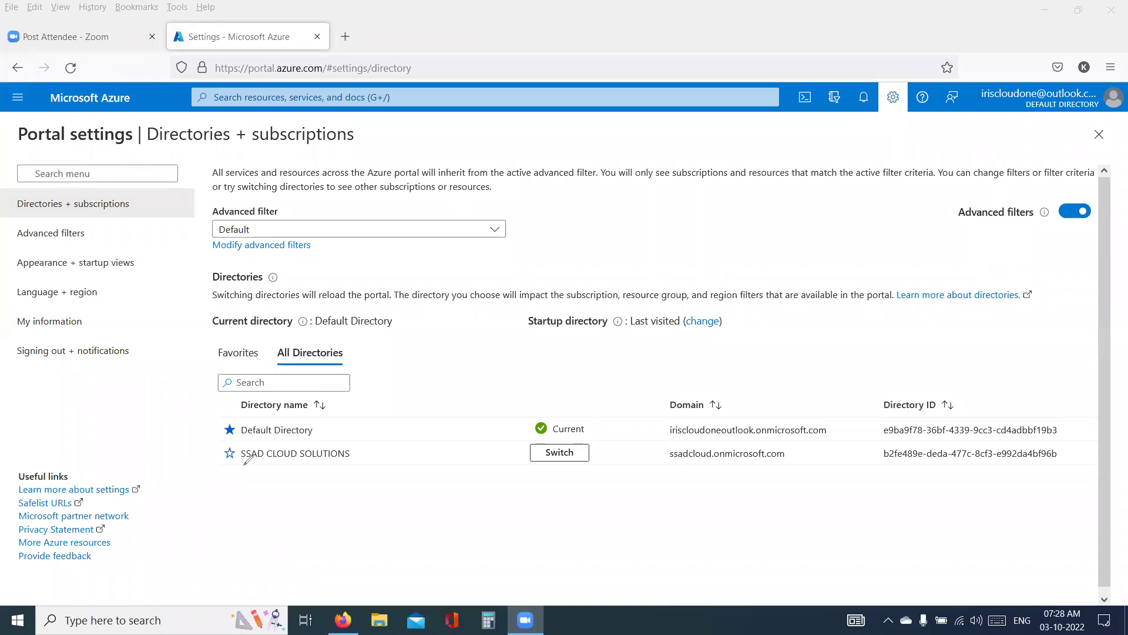
drag(242, 466, 329, 477)
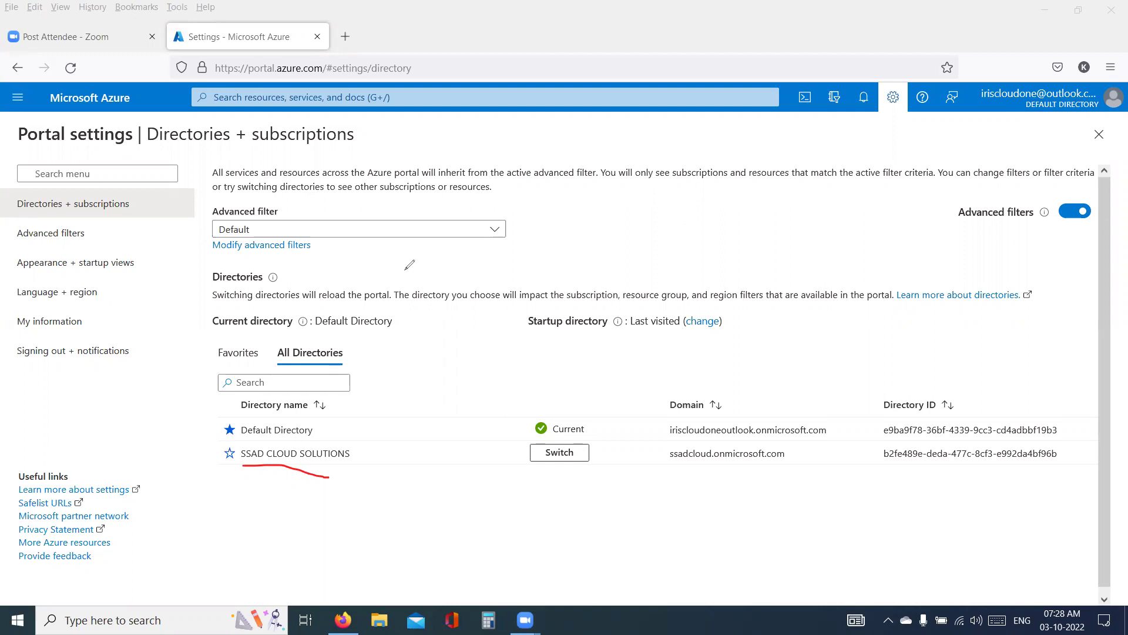
mouse_move(367, 475)
mouse_down()
mouse_move(379, 502)
mouse_move(430, 514)
mouse_move(393, 556)
mouse_move(443, 547)
mouse_up()
mouse_move(504, 520)
mouse_down()
mouse_move(540, 529)
mouse_move(595, 520)
mouse_move(605, 532)
mouse_move(599, 550)
mouse_up()
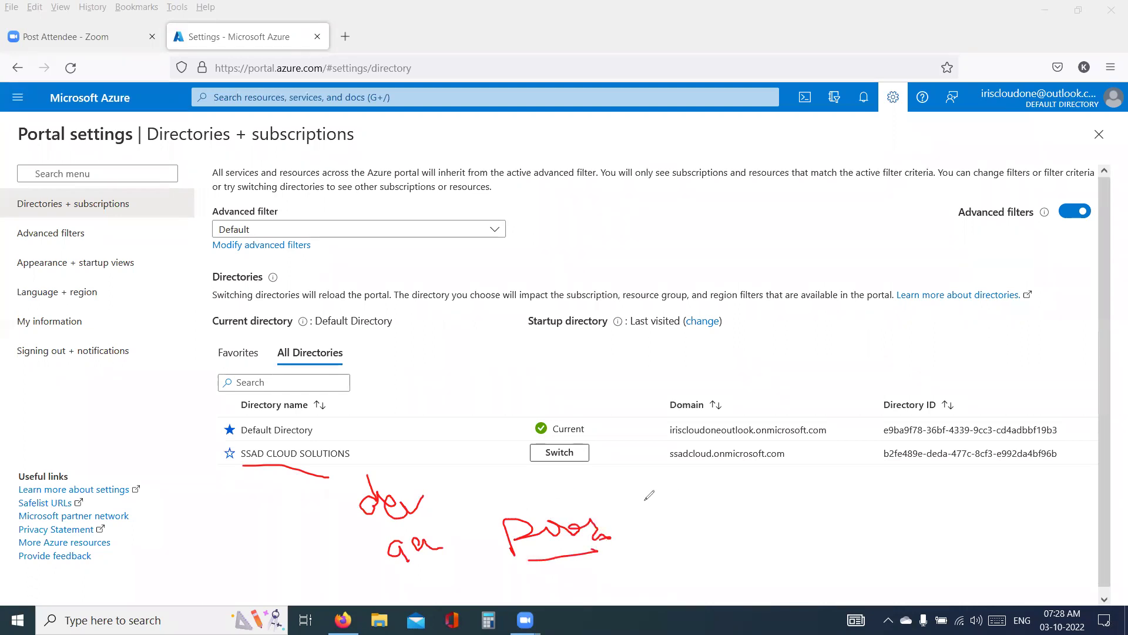
drag(612, 475, 651, 544)
mouse_move(672, 480)
mouse_down()
mouse_move(700, 508)
mouse_move(791, 512)
mouse_move(817, 501)
mouse_up()
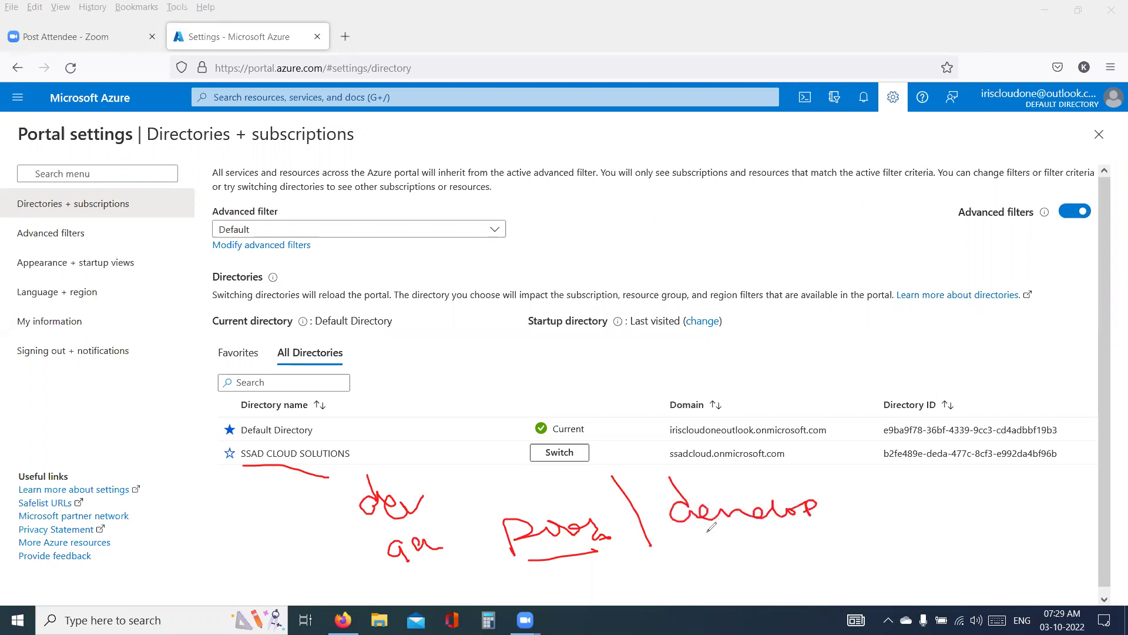
mouse_move(672, 513)
mouse_down()
mouse_move(657, 525)
mouse_move(686, 551)
mouse_up()
mouse_move(704, 543)
mouse_down()
mouse_move(711, 536)
mouse_move(712, 556)
mouse_move(739, 538)
mouse_move(837, 532)
mouse_move(859, 555)
mouse_up()
drag(796, 539, 836, 527)
drag(742, 577, 759, 576)
mouse_move(865, 503)
mouse_down()
mouse_move(903, 493)
mouse_move(923, 552)
mouse_up()
mouse_move(944, 505)
mouse_down()
mouse_move(1005, 461)
mouse_move(1054, 473)
mouse_up()
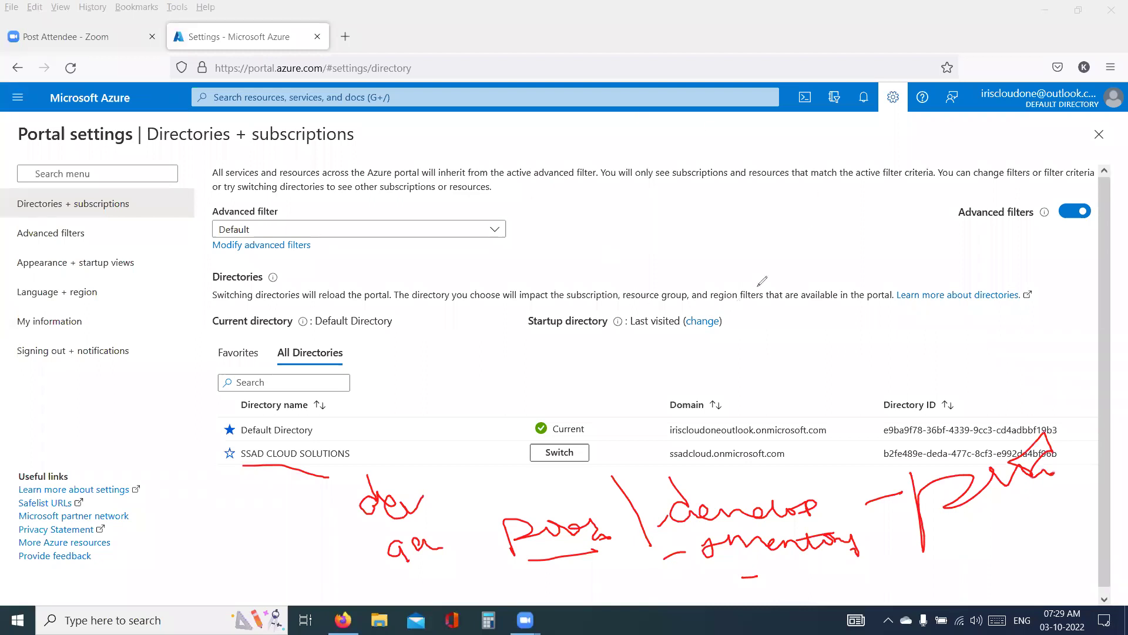
mouse_move(674, 200)
mouse_down()
mouse_move(684, 233)
mouse_move(694, 226)
mouse_move(612, 295)
mouse_up()
mouse_move(681, 242)
mouse_down()
mouse_move(685, 269)
mouse_move(716, 245)
mouse_up()
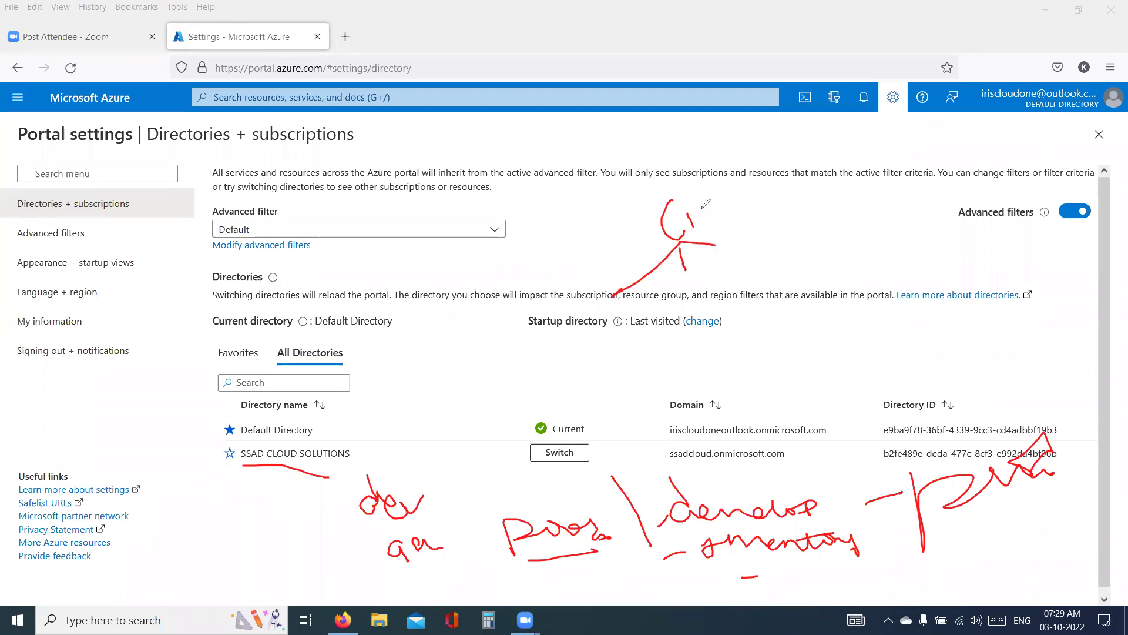
mouse_move(621, 303)
mouse_down()
mouse_move(602, 320)
mouse_move(629, 312)
mouse_up()
mouse_move(683, 287)
mouse_down()
mouse_move(703, 299)
mouse_move(720, 290)
mouse_up()
mouse_move(739, 256)
mouse_down()
mouse_move(740, 267)
mouse_move(775, 267)
mouse_move(770, 280)
mouse_up()
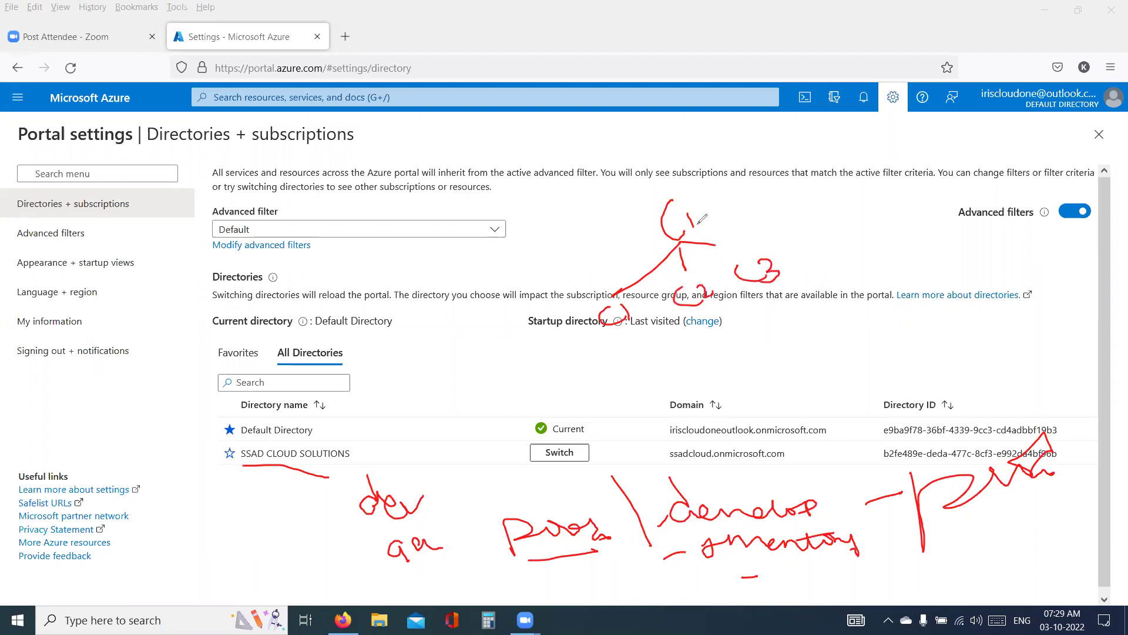
mouse_move(699, 218)
mouse_down()
mouse_move(714, 232)
mouse_move(729, 220)
mouse_move(742, 237)
mouse_move(846, 197)
mouse_move(868, 249)
mouse_up()
drag(872, 205, 867, 249)
drag(618, 339, 805, 284)
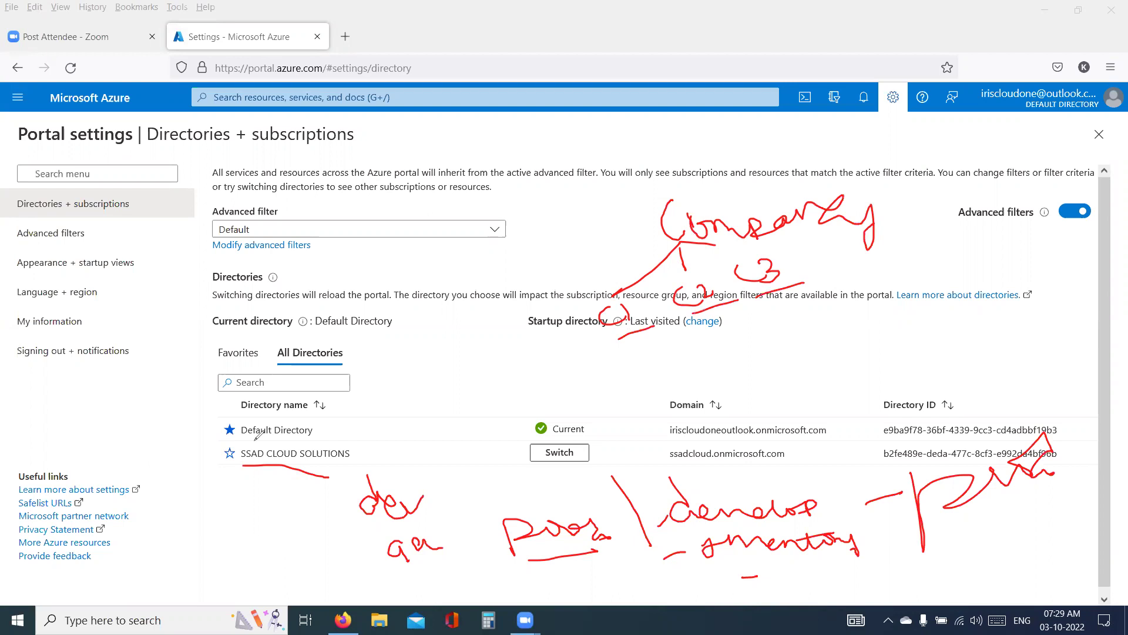
drag(694, 319, 836, 275)
mouse_move(620, 338)
mouse_down()
mouse_move(638, 334)
mouse_move(566, 304)
mouse_move(656, 244)
mouse_up()
mouse_move(720, 306)
mouse_down()
mouse_move(701, 244)
mouse_move(808, 232)
mouse_move(735, 243)
mouse_up()
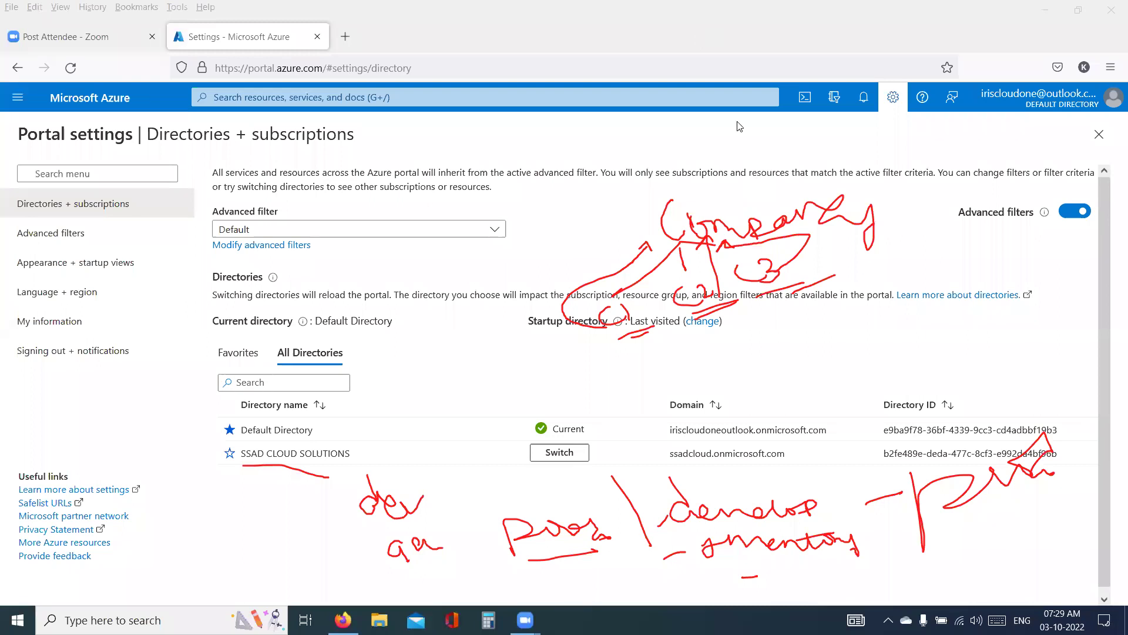
key(e)
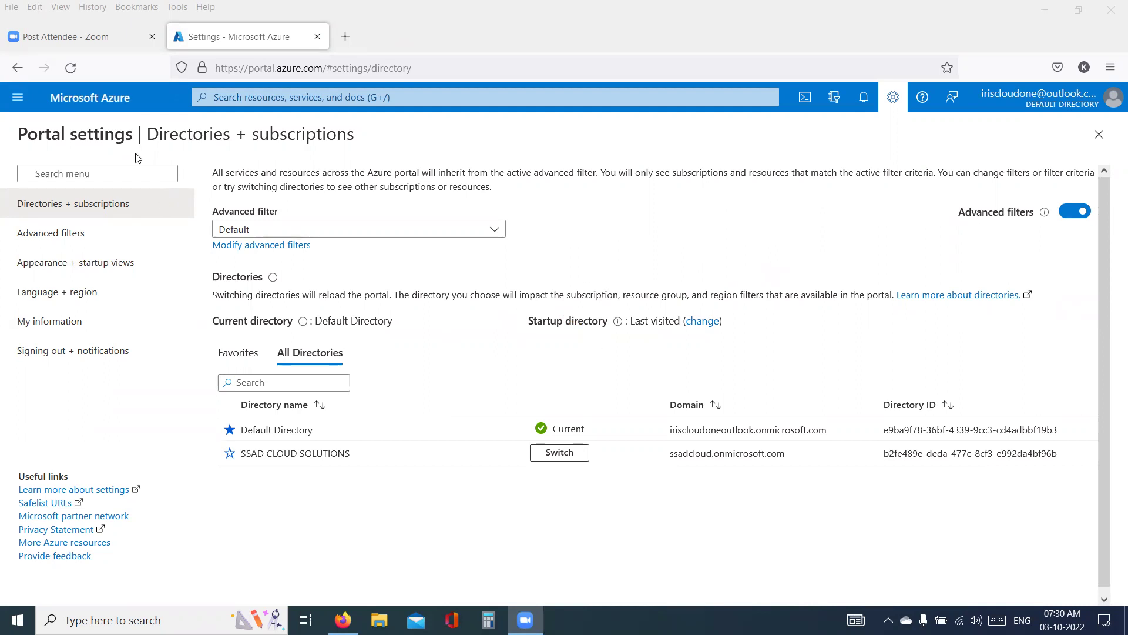
- Go Home, view All resources, then open the All services catalogue from the portal menu
click(98, 103)
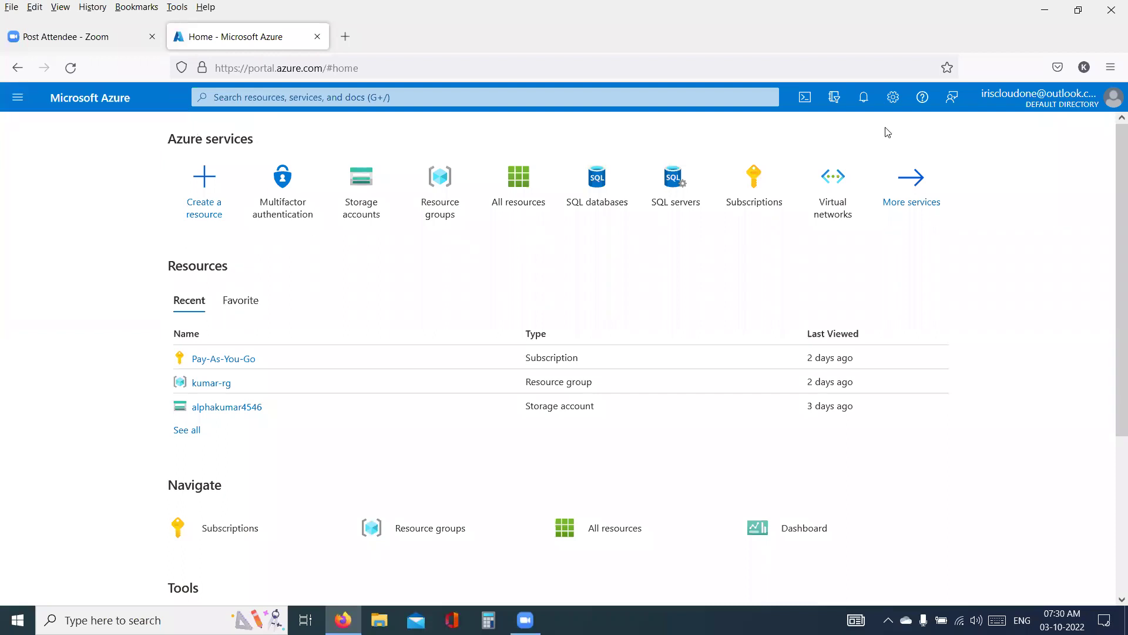
mouse_move(664, 186)
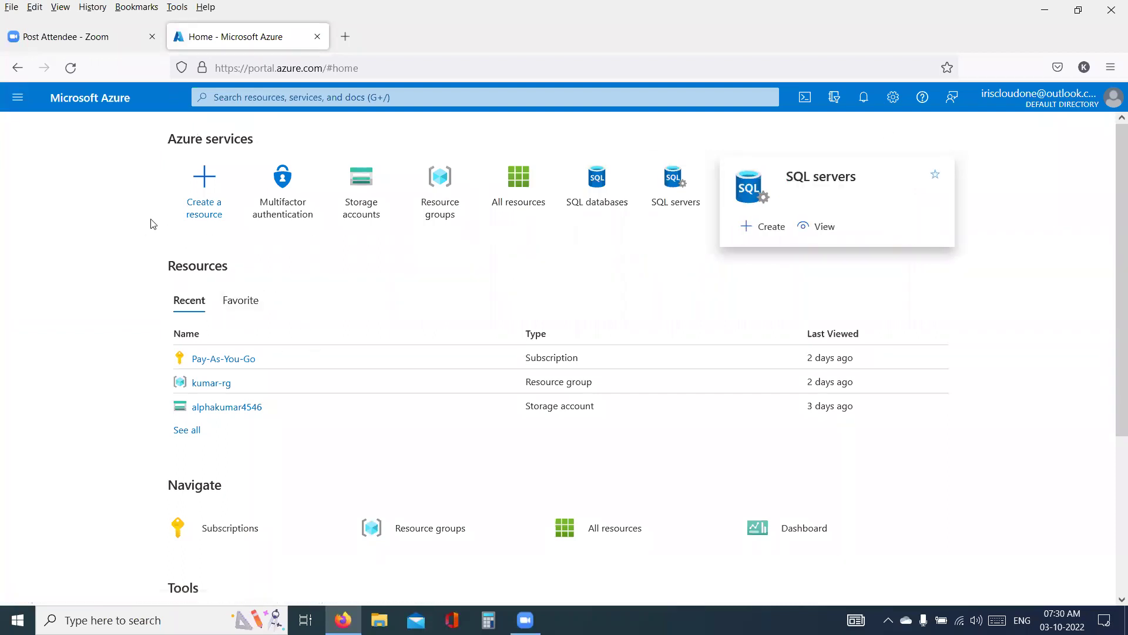
click(515, 181)
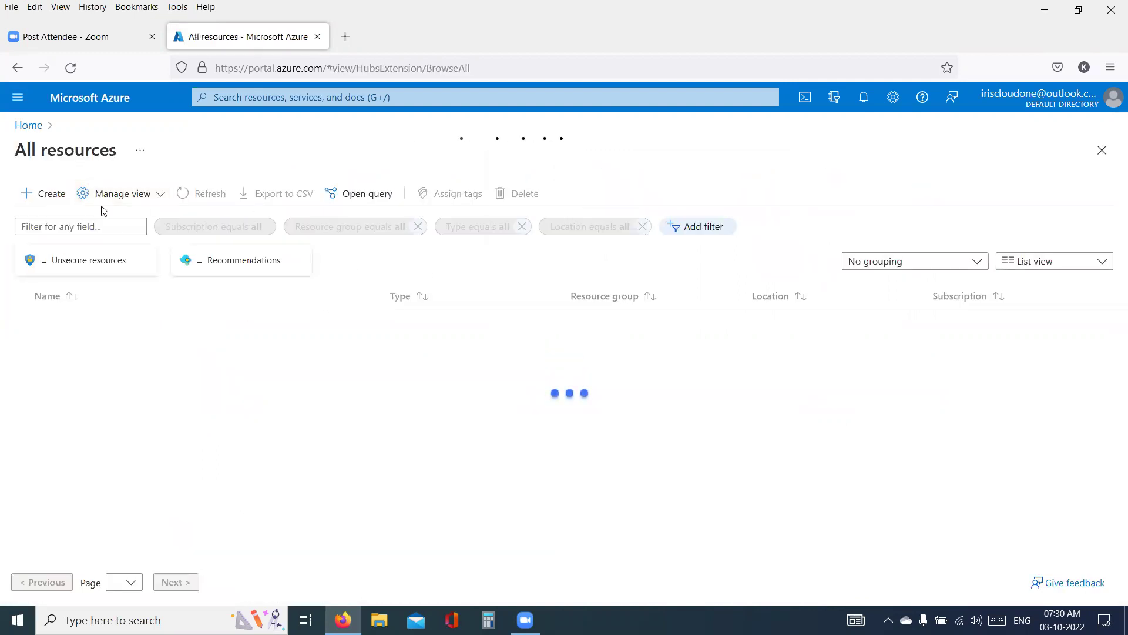
click(10, 102)
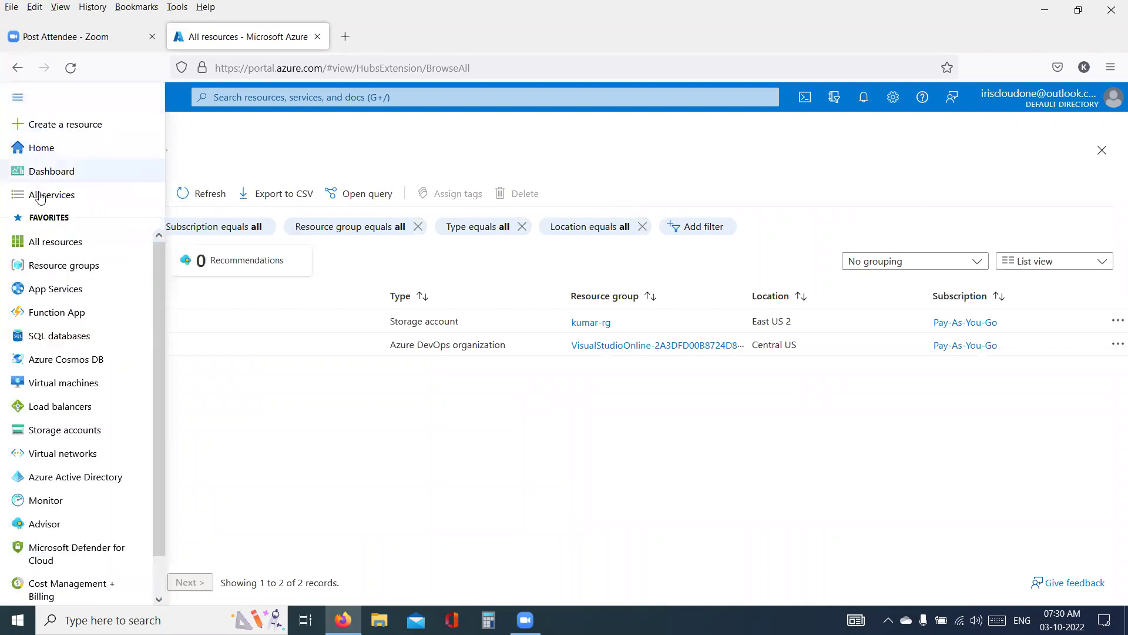
click(154, 197)
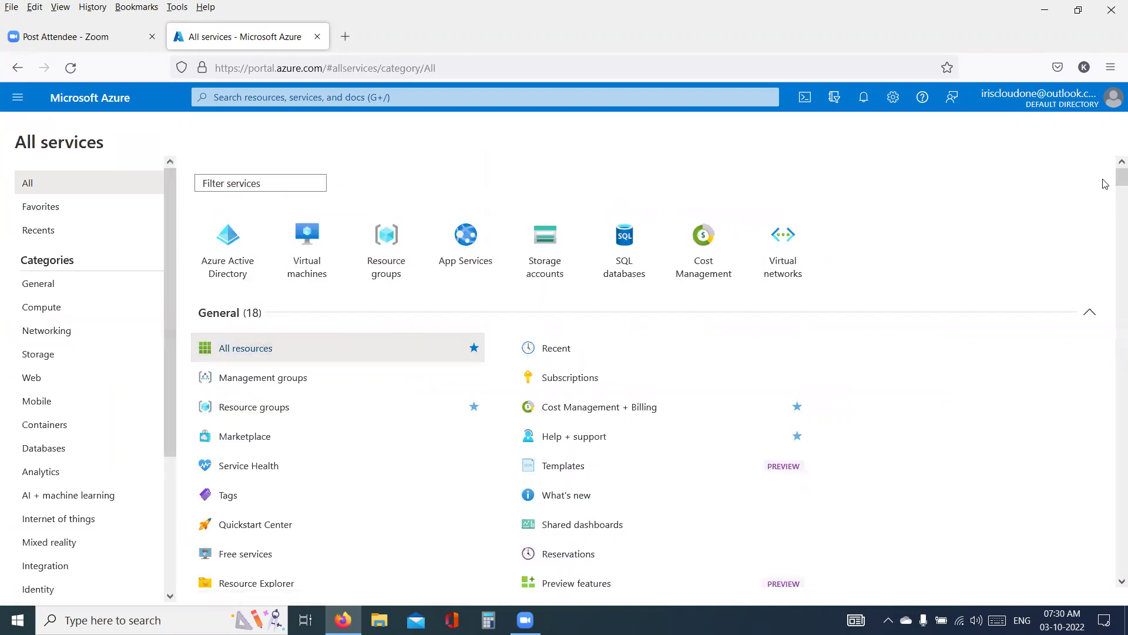
- Use Switch directory in the account menu to move into SSAD CLOUD SOLUTIONS
click(1113, 108)
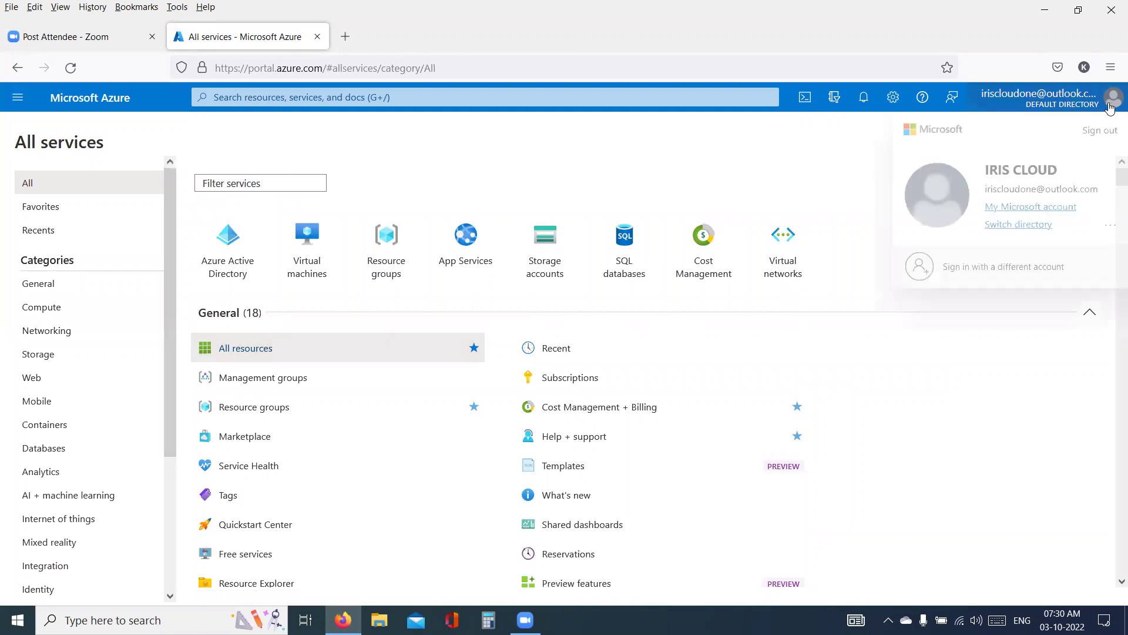
click(1039, 226)
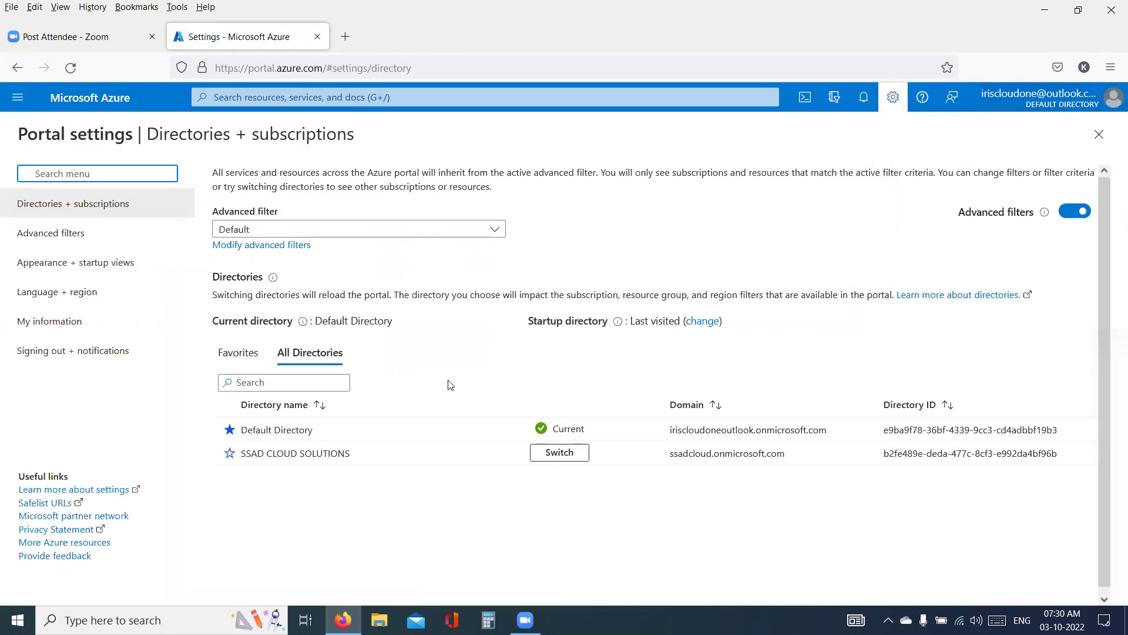
drag(242, 456, 352, 448)
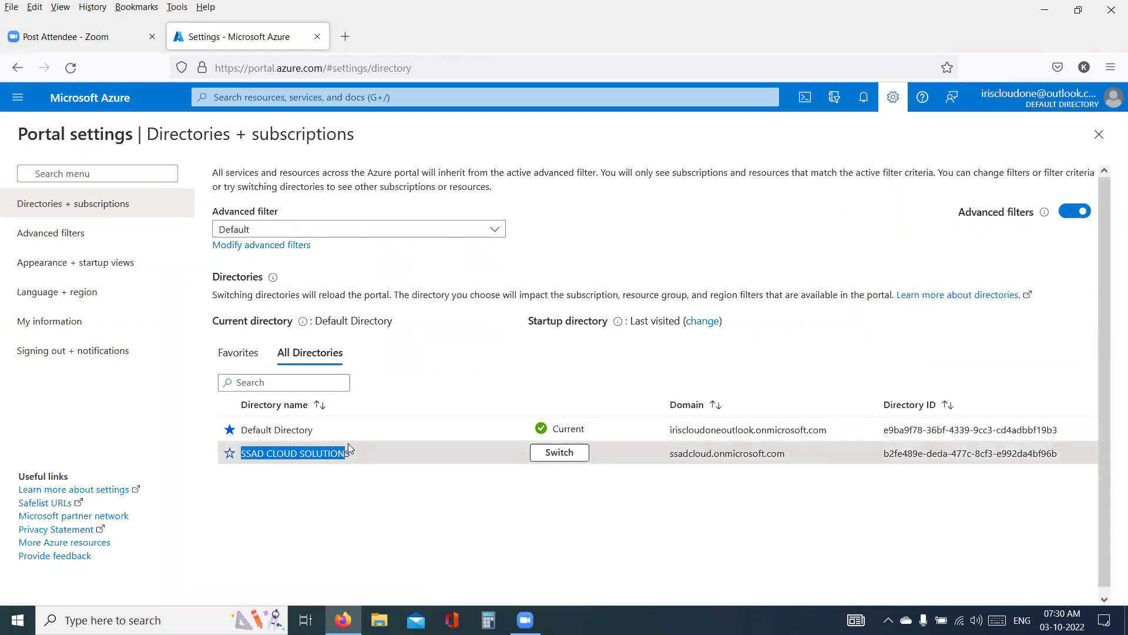
click(559, 452)
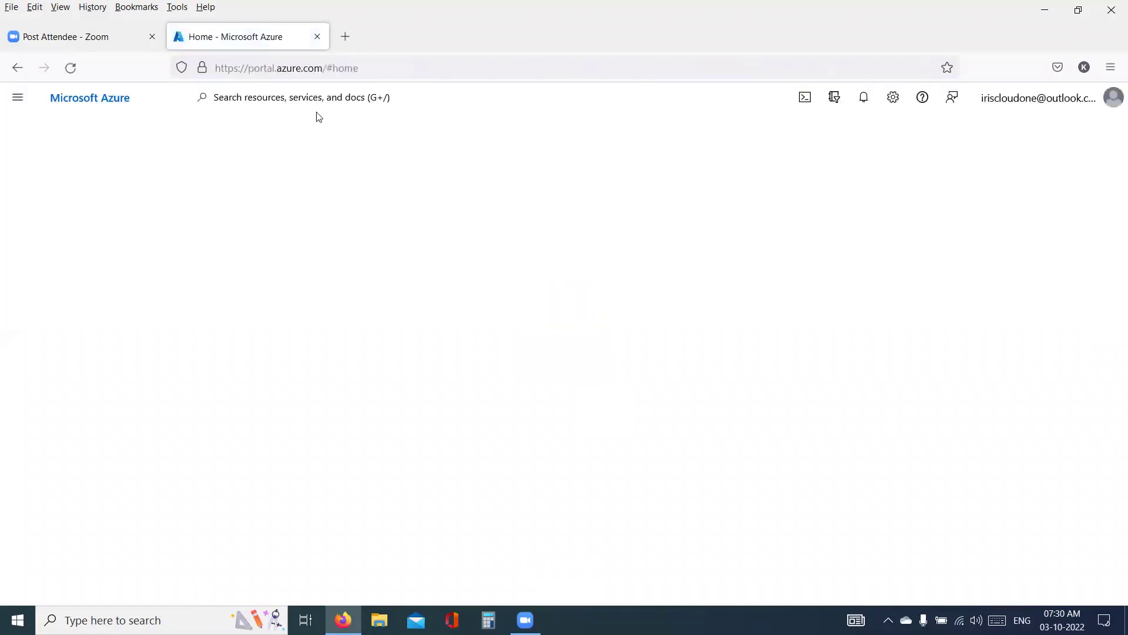
- Under SSAD CLOUD SOLUTIONS, view All resources and All services, then open the account panel
scroll(549, 397, down, 4)
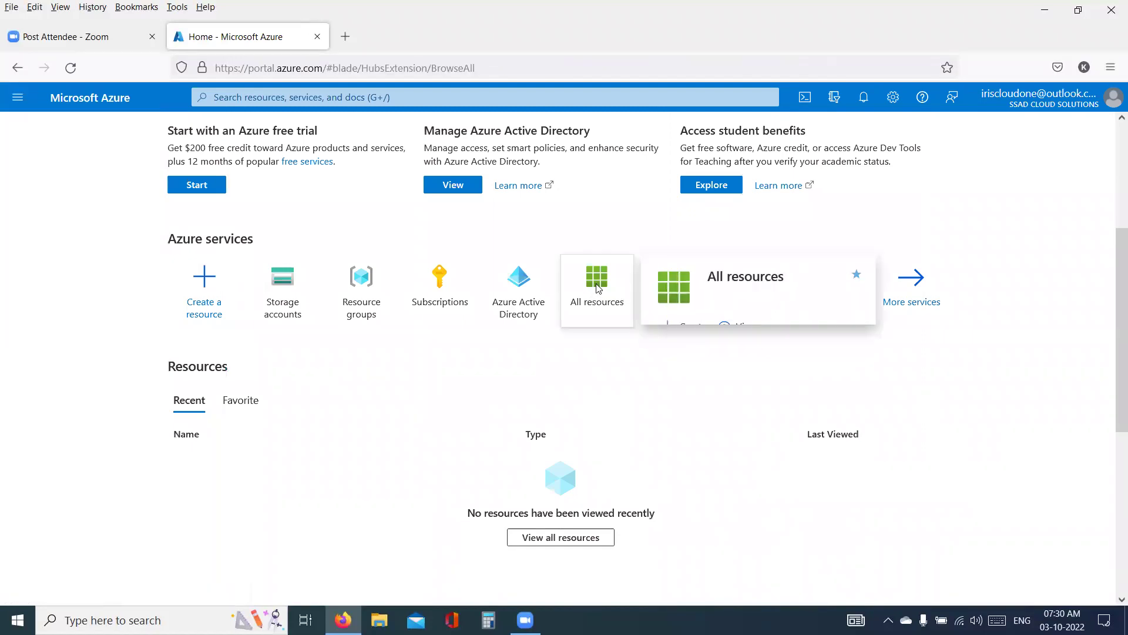
click(596, 290)
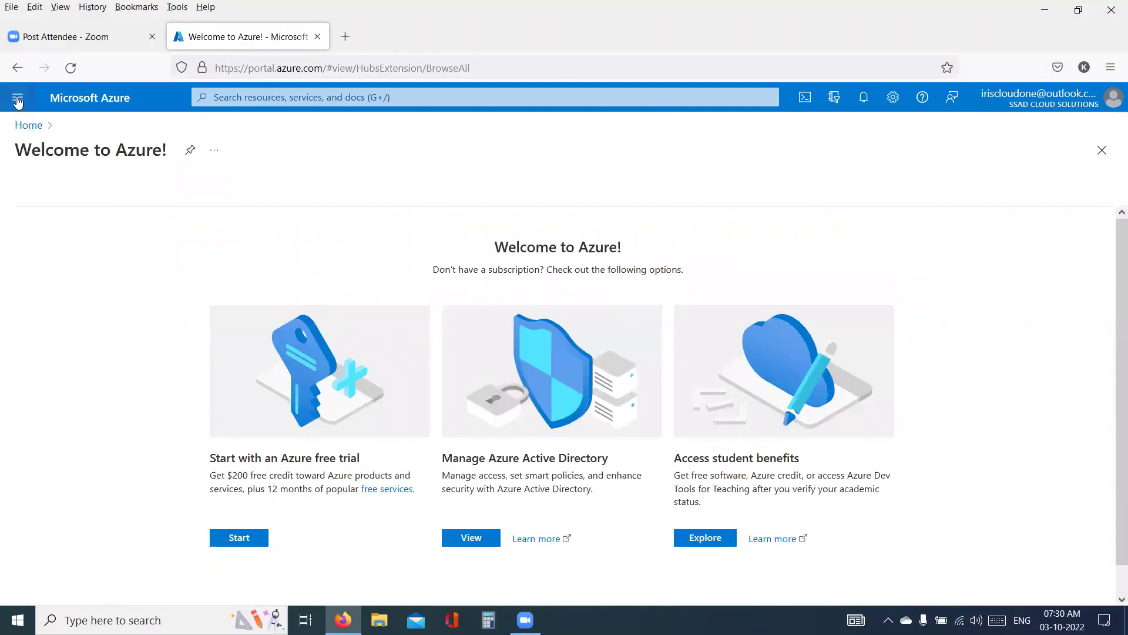
click(17, 97)
click(51, 194)
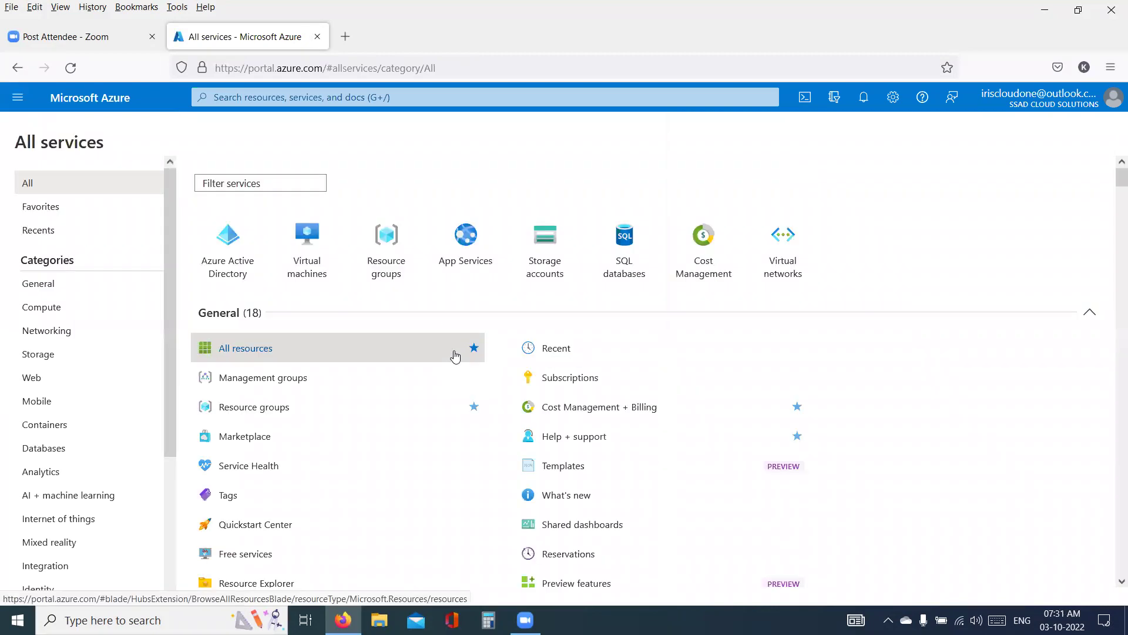
mouse_move(458, 353)
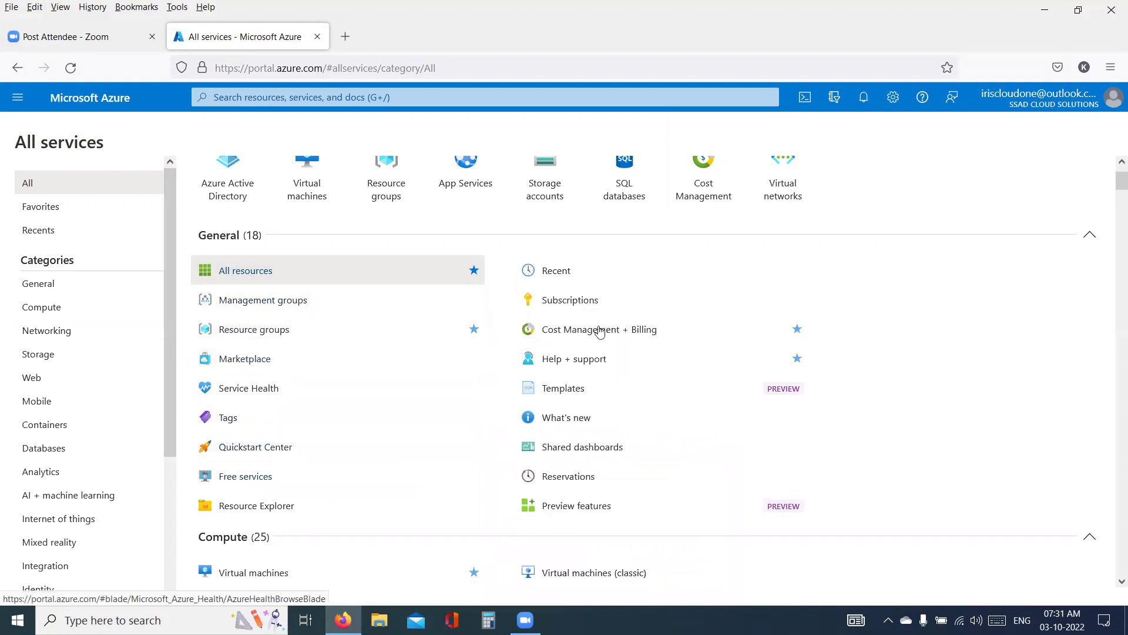
click(1063, 104)
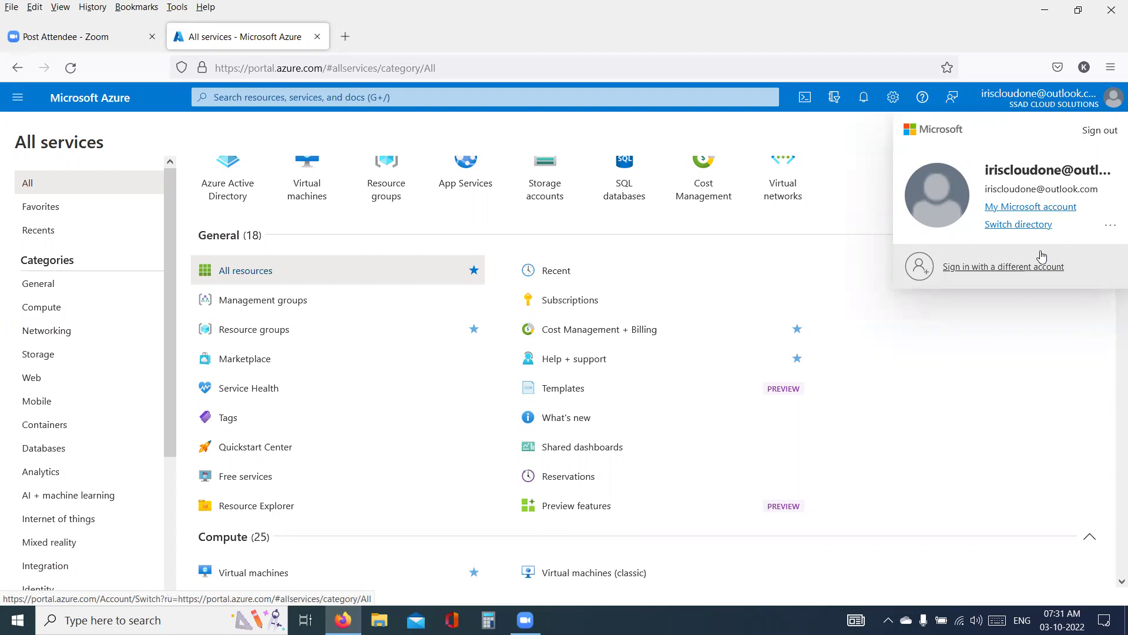
- Switch from SSAD CLOUD SOLUTIONS to the Default Directory from the All Directories list
click(1084, 105)
click(978, 98)
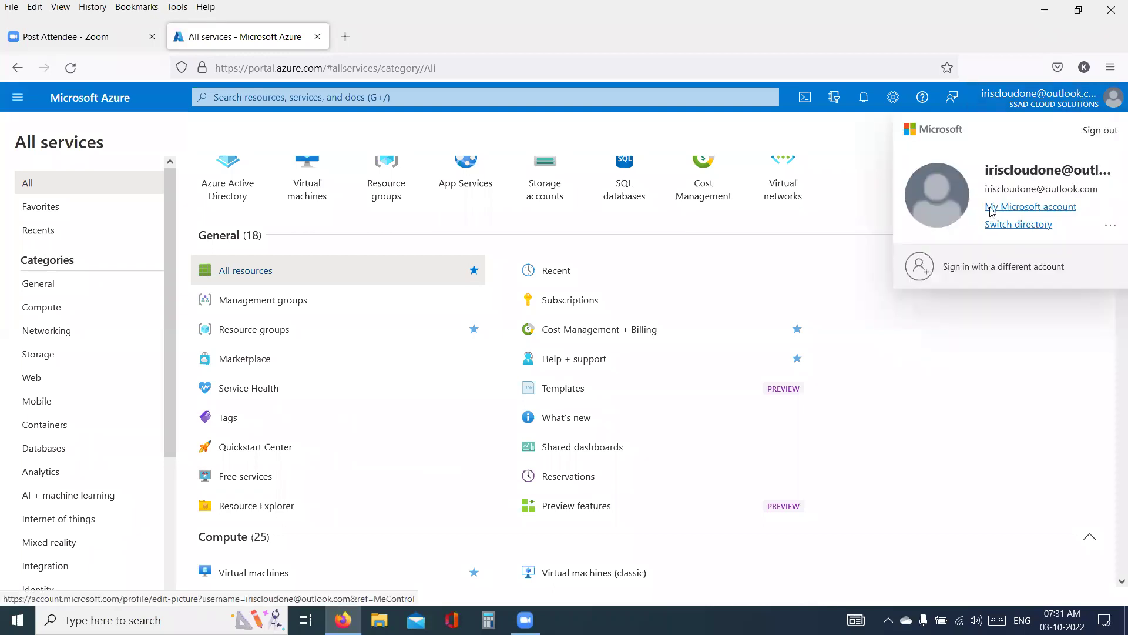
click(1012, 225)
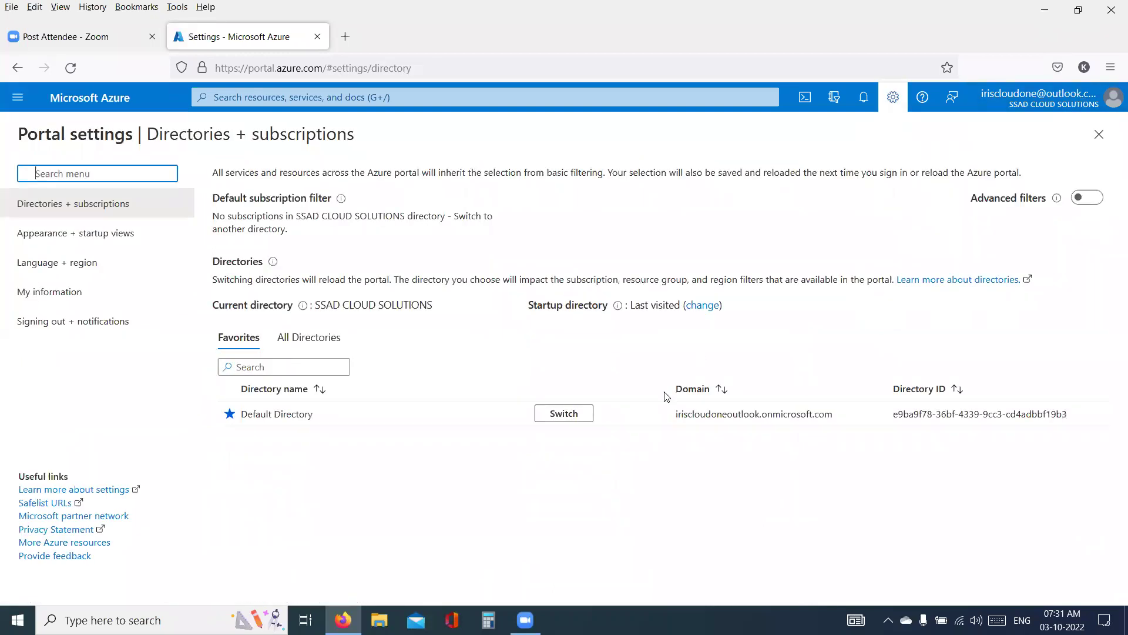
click(318, 341)
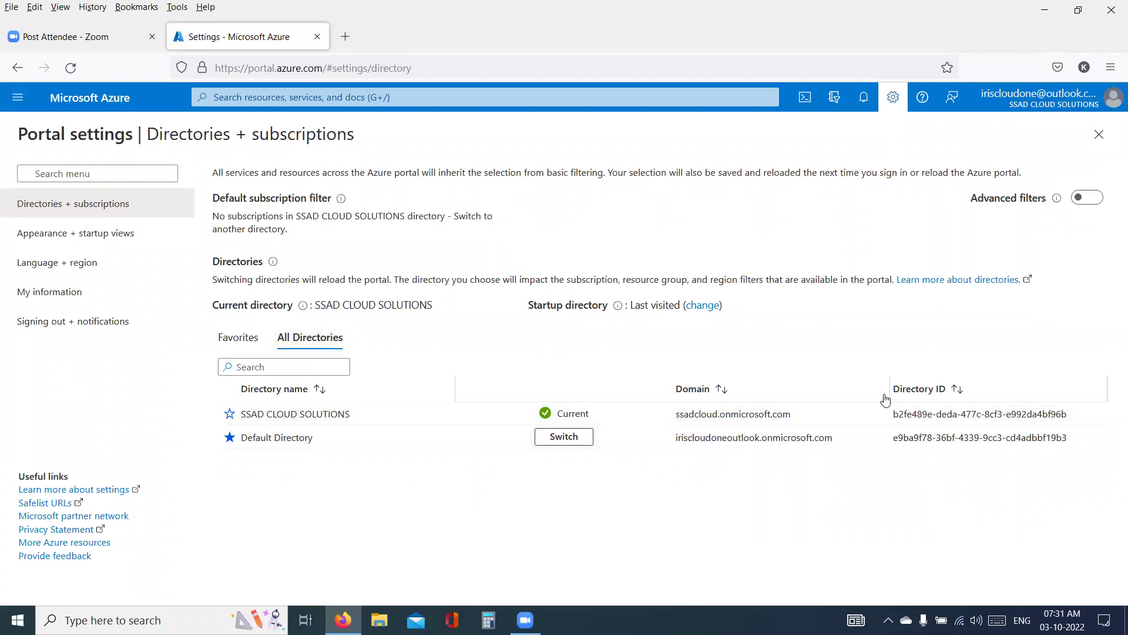
drag(891, 400, 939, 395)
click(561, 437)
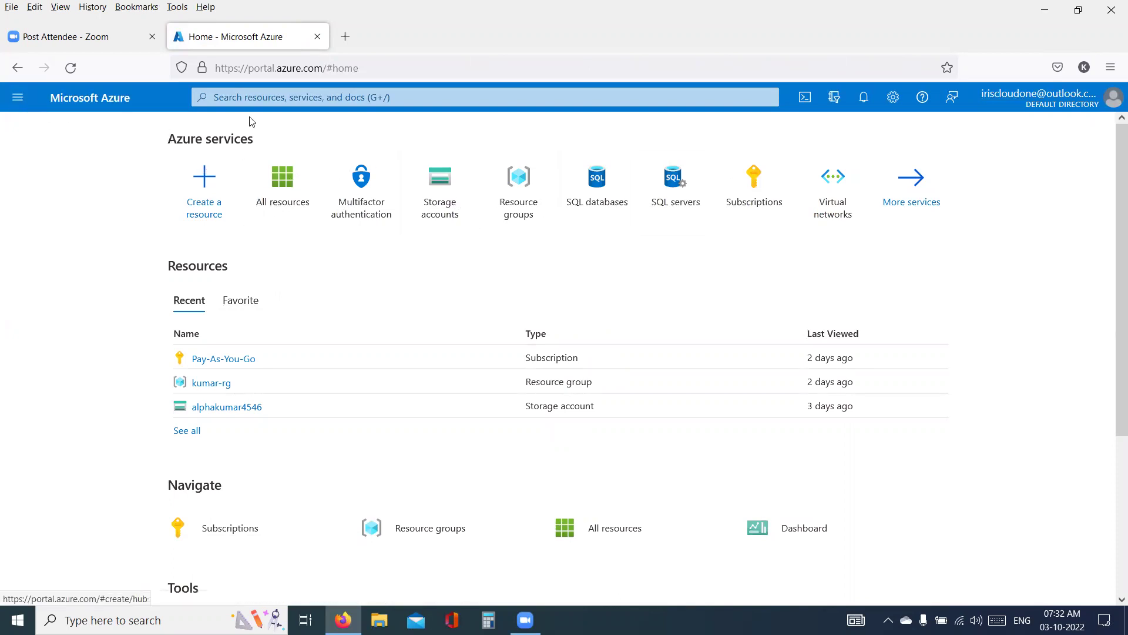
- Open the portal navigation menu from the Default Directory home page
double_click(262, 68)
click(286, 68)
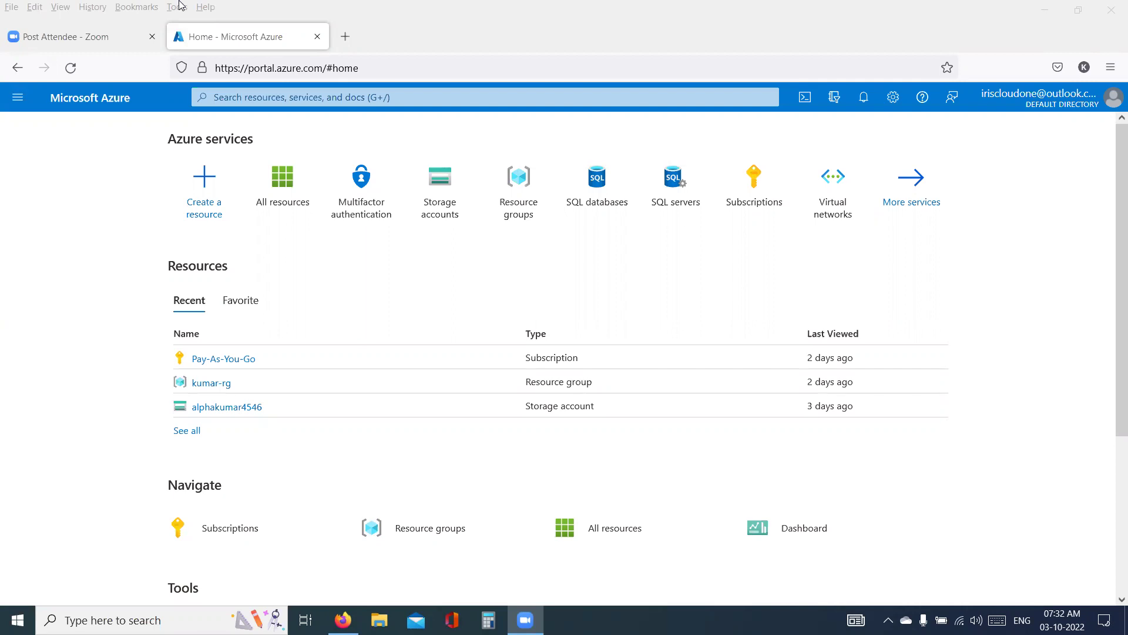
click(18, 97)
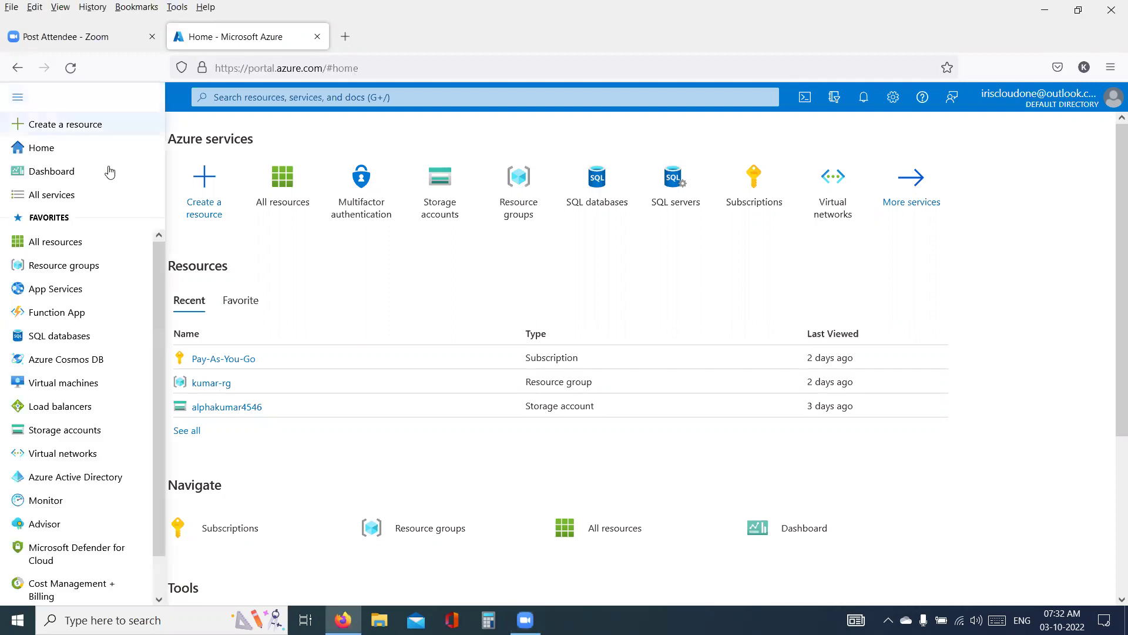
- Open the Default Directory's Resource groups list, showing kumar-rg and the VisualStudioOnline group, via a 'Reso' search
click(520, 213)
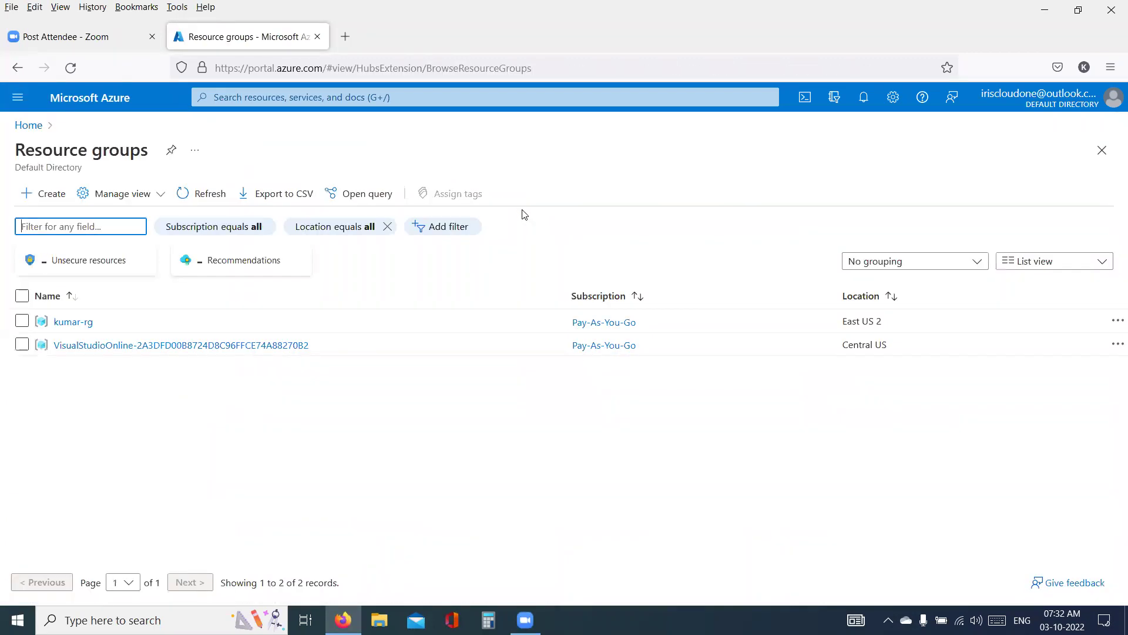
click(238, 96)
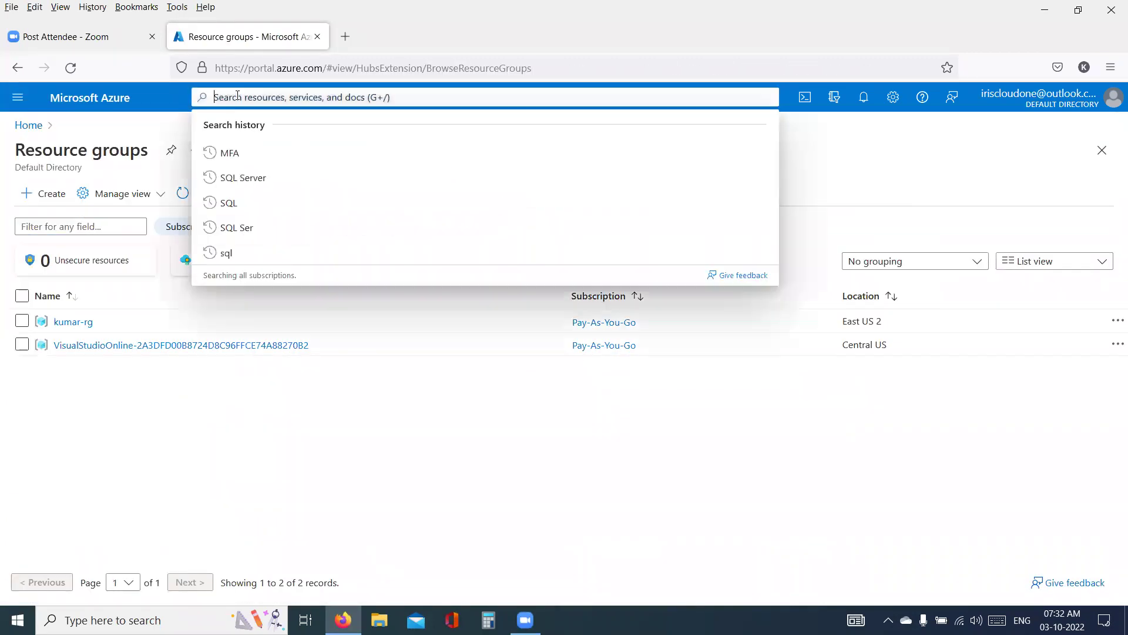
text(Reso)
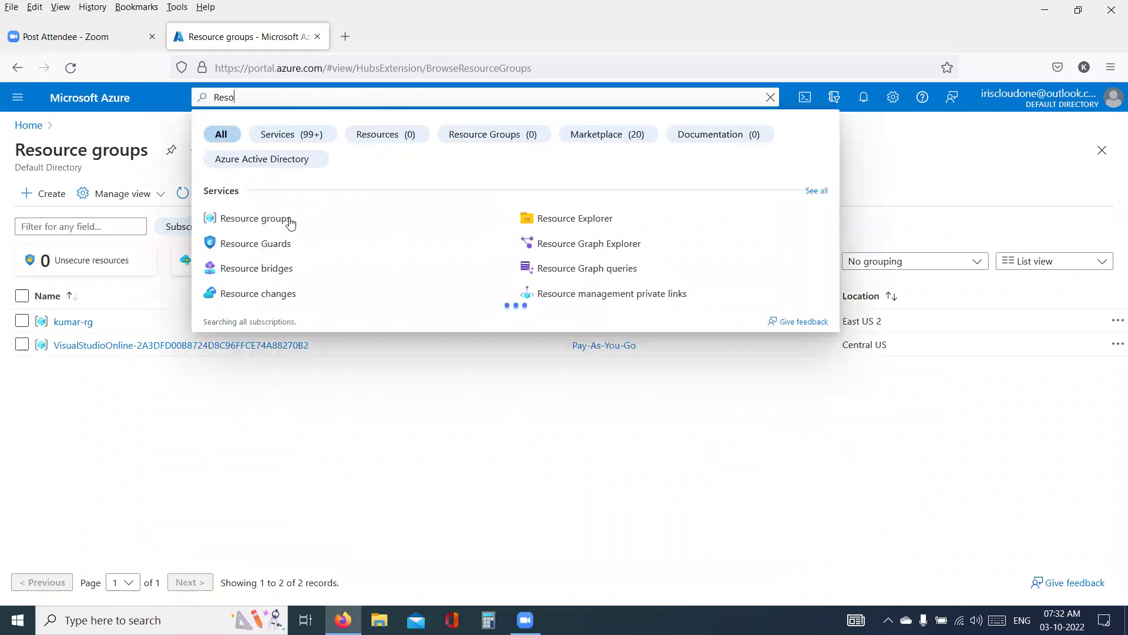
click(280, 231)
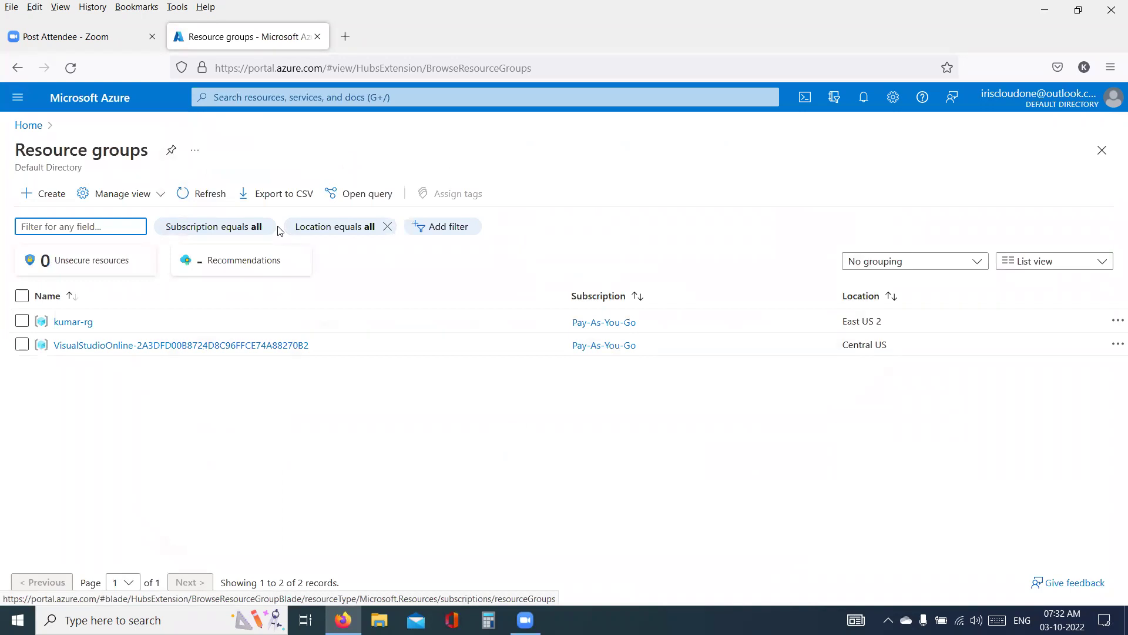
triple_click(79, 151)
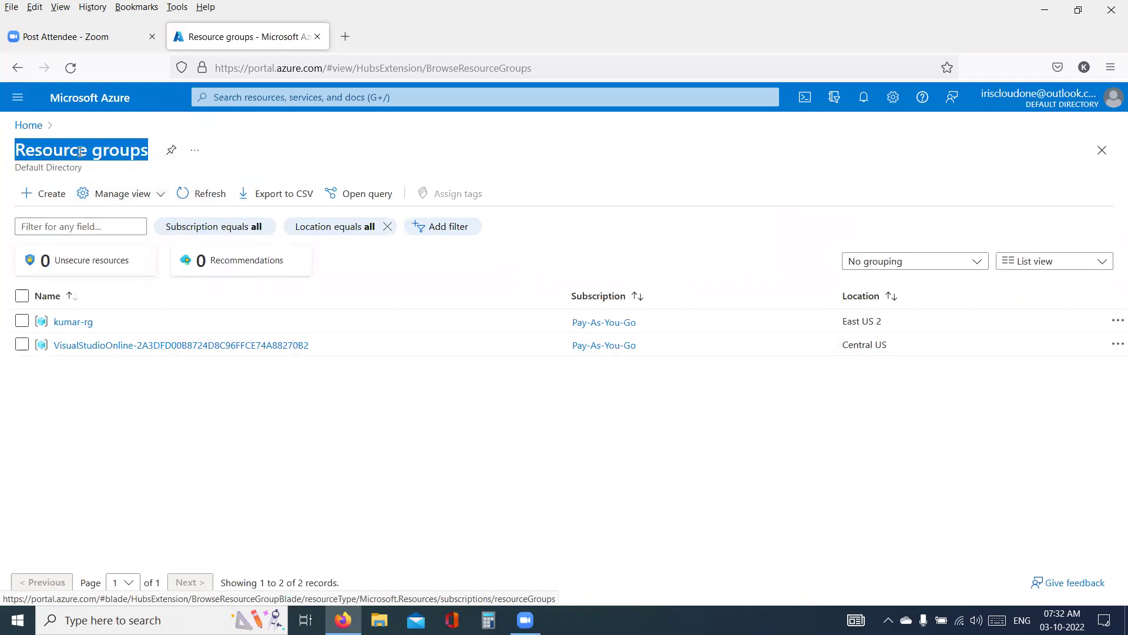
triple_click(62, 167)
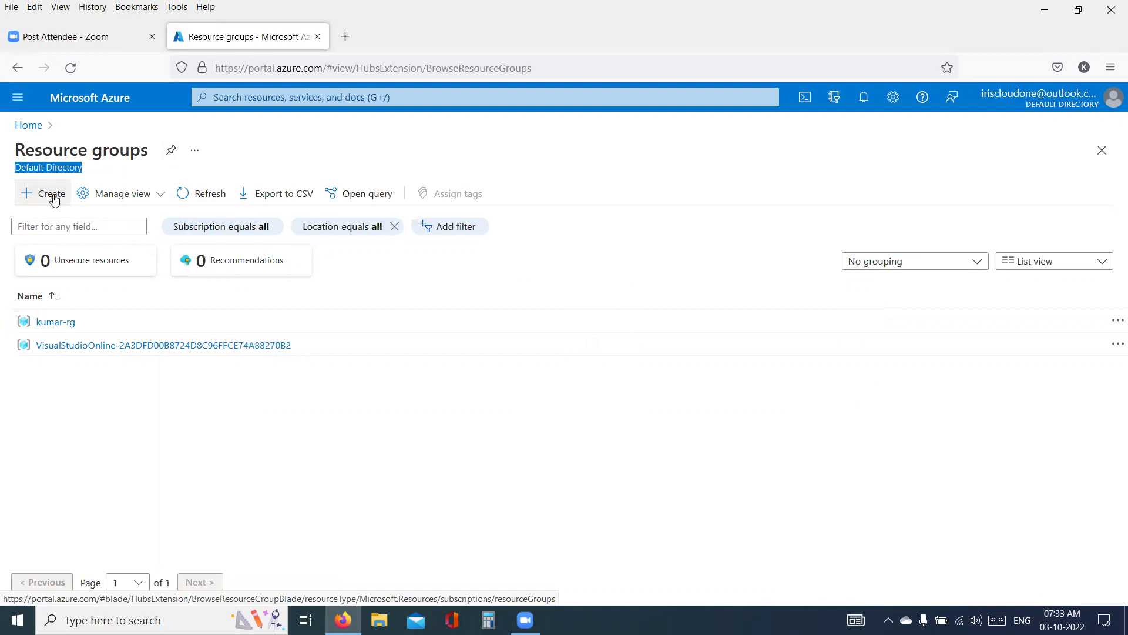
- Start a new resource group named myResourceGroup in region (Asia Pacific) Australia East
click(55, 198)
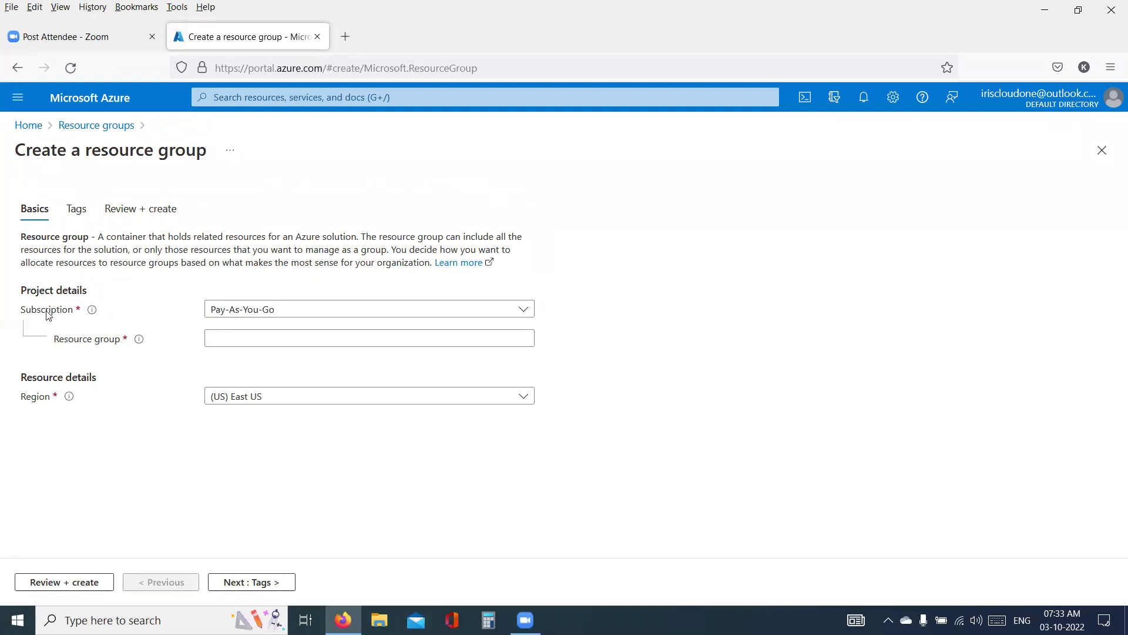
click(79, 346)
triple_click(79, 347)
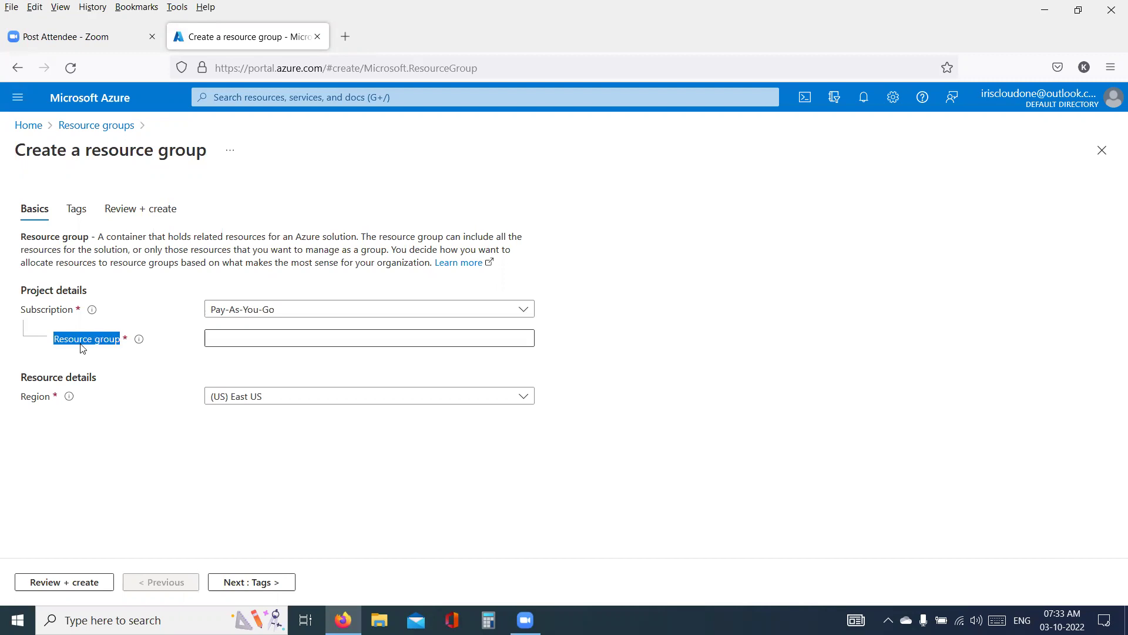
click(225, 345)
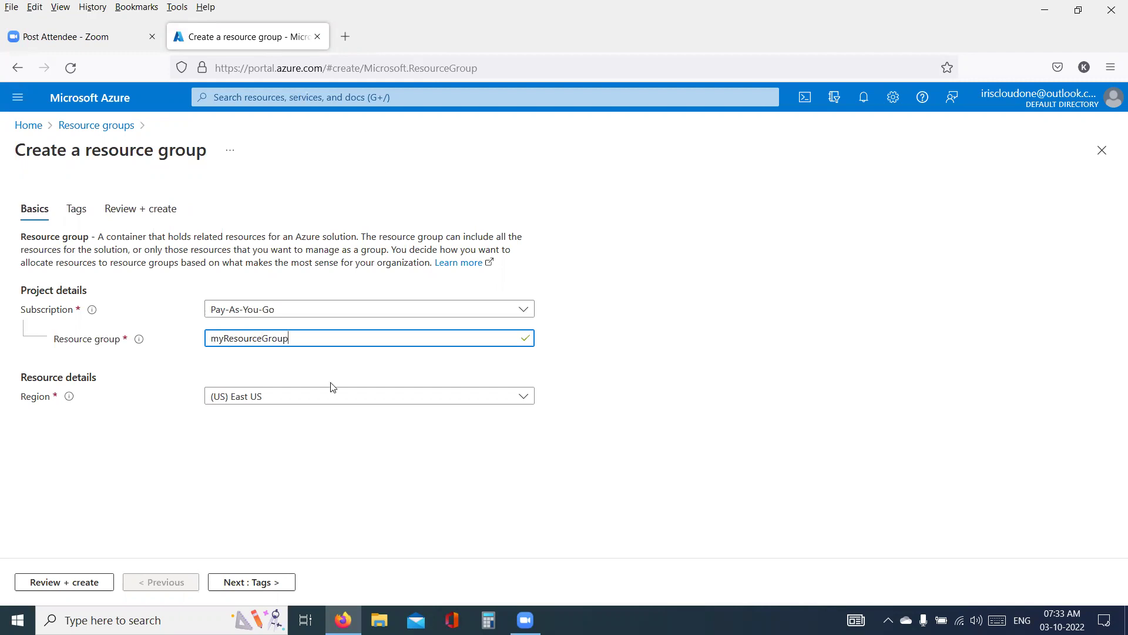
click(351, 400)
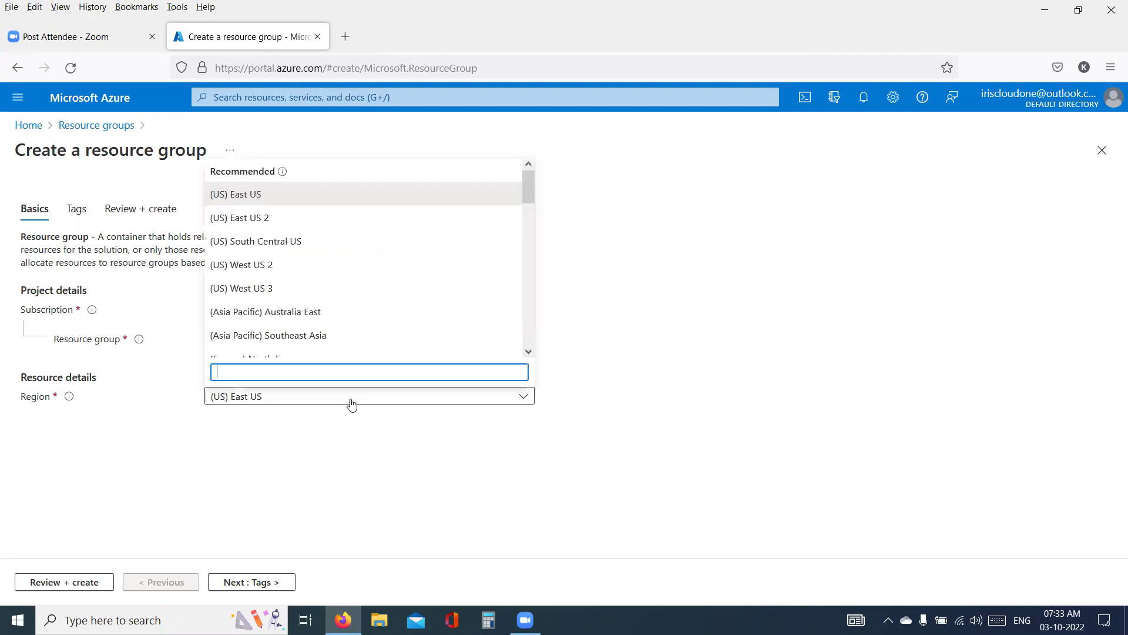
click(316, 322)
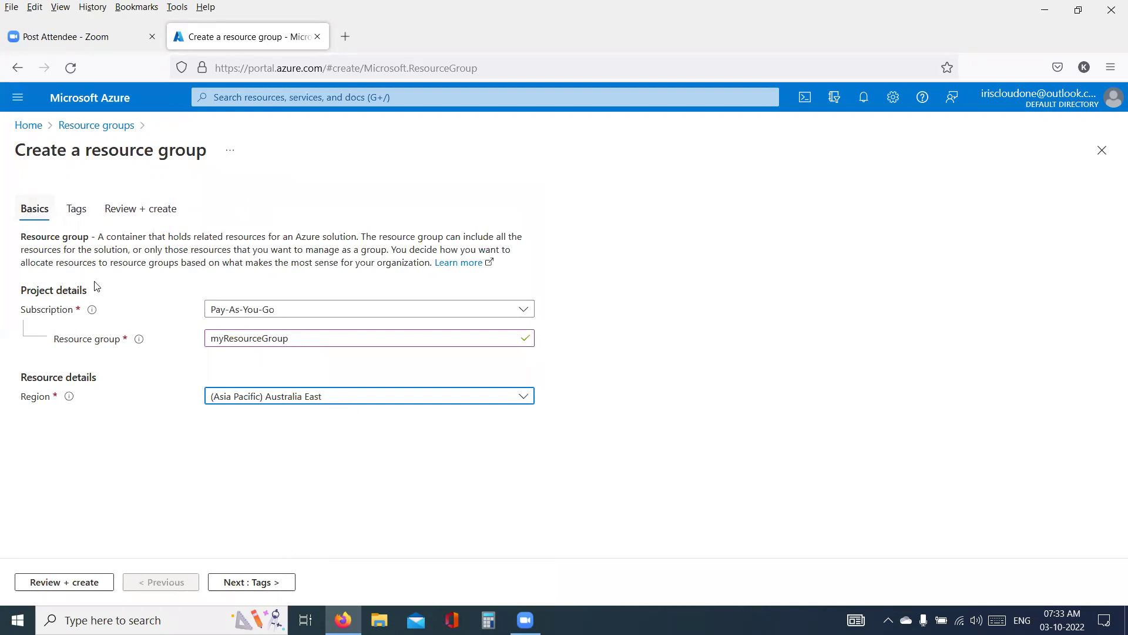
- Pass through Tags to Review + create until validation passes
click(82, 214)
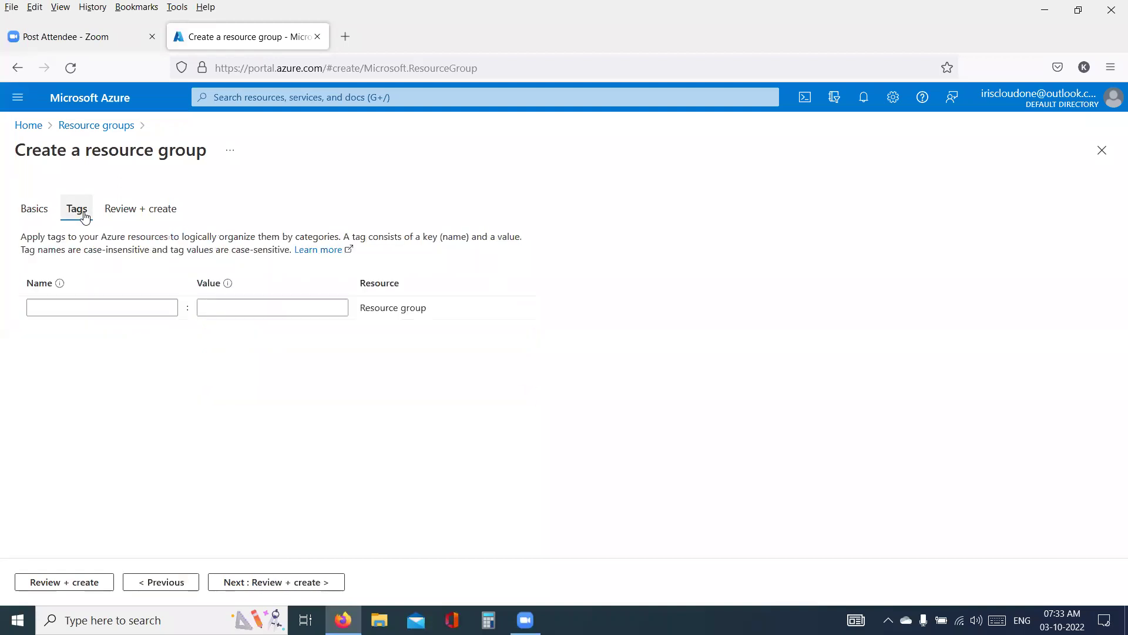
click(136, 212)
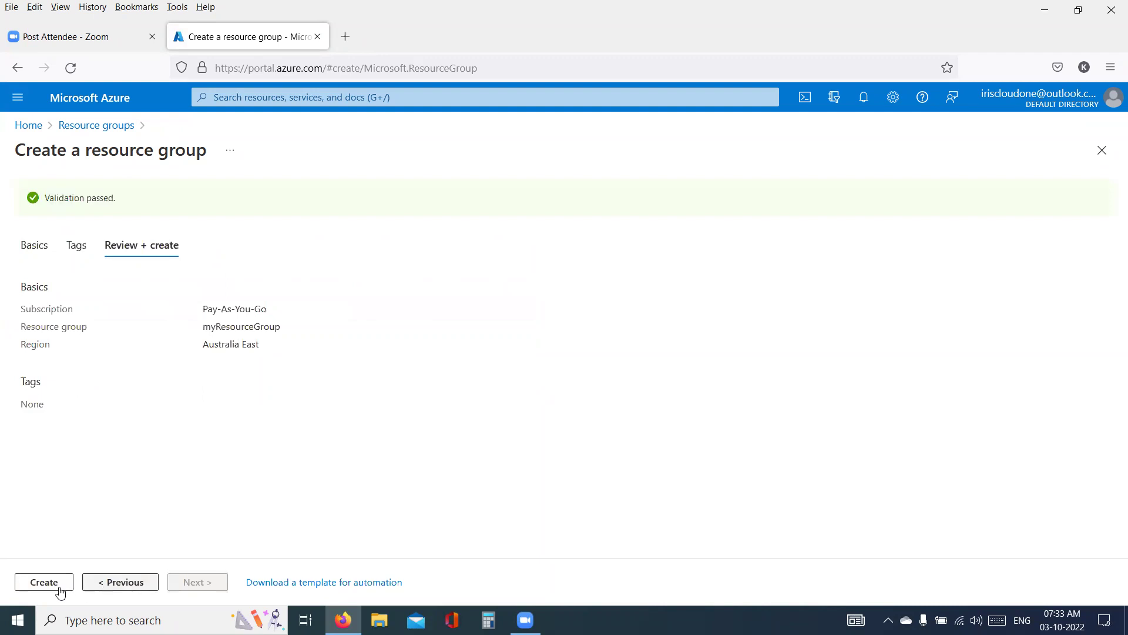
triple_click(76, 195)
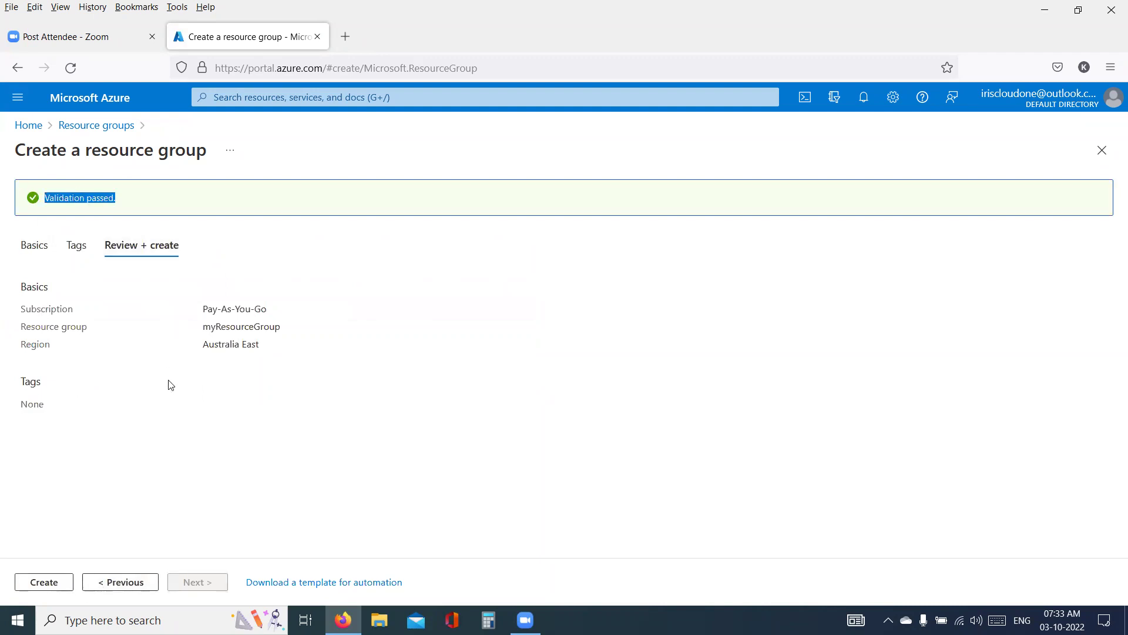
- Create myResourceGroup and open its overview, showing Australia East, Pay-As-You-Go and no resources
click(44, 581)
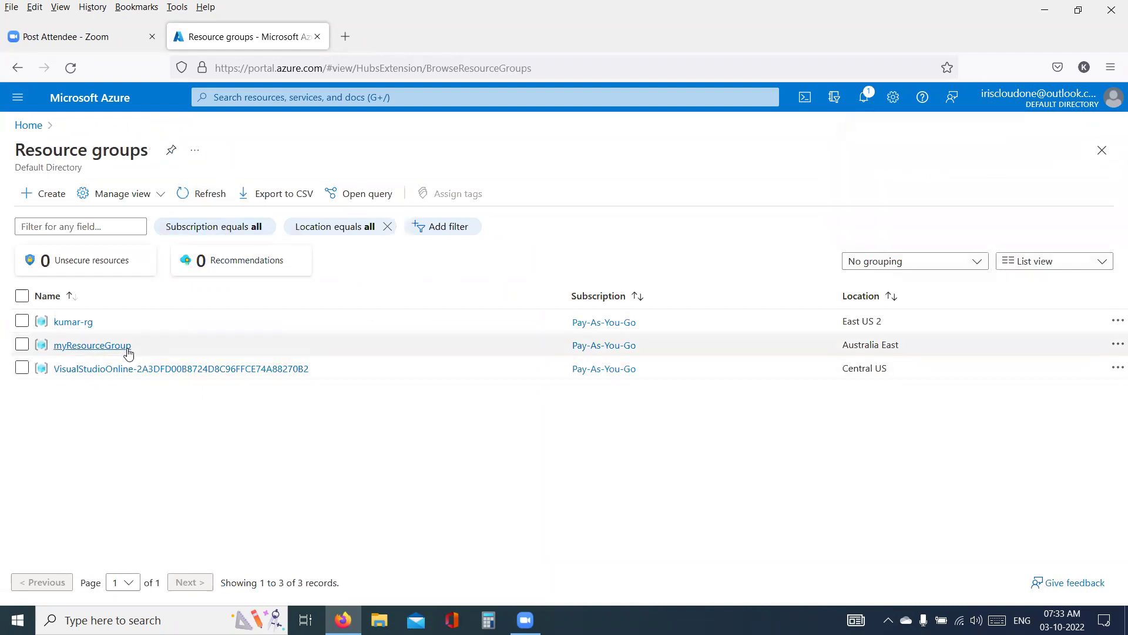
drag(126, 349, 129, 352)
mouse_move(129, 353)
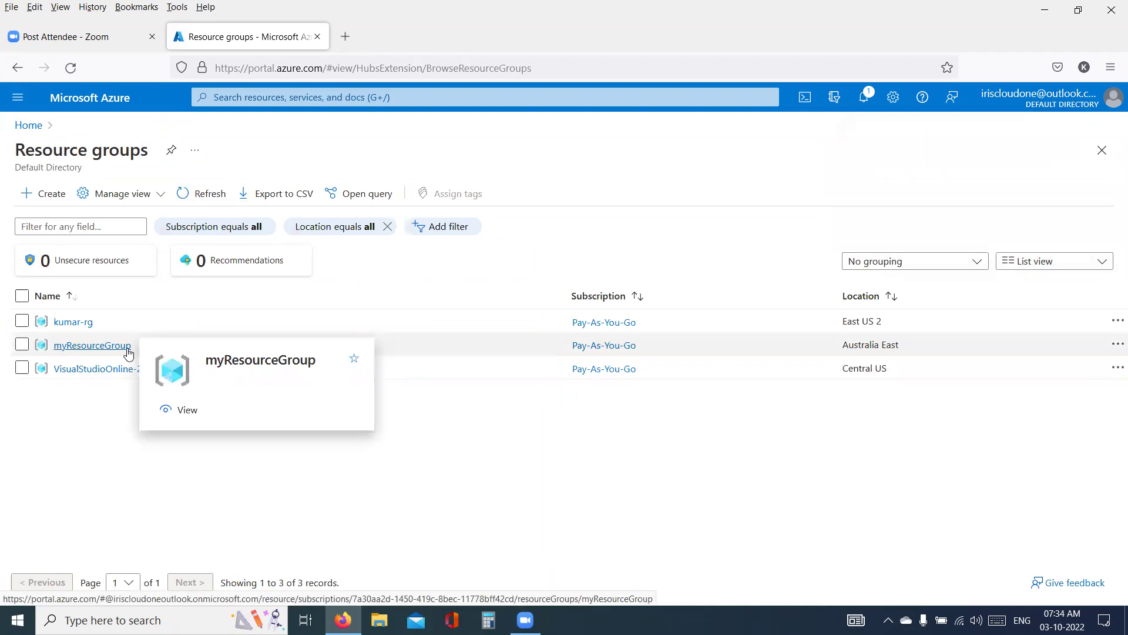
click(128, 351)
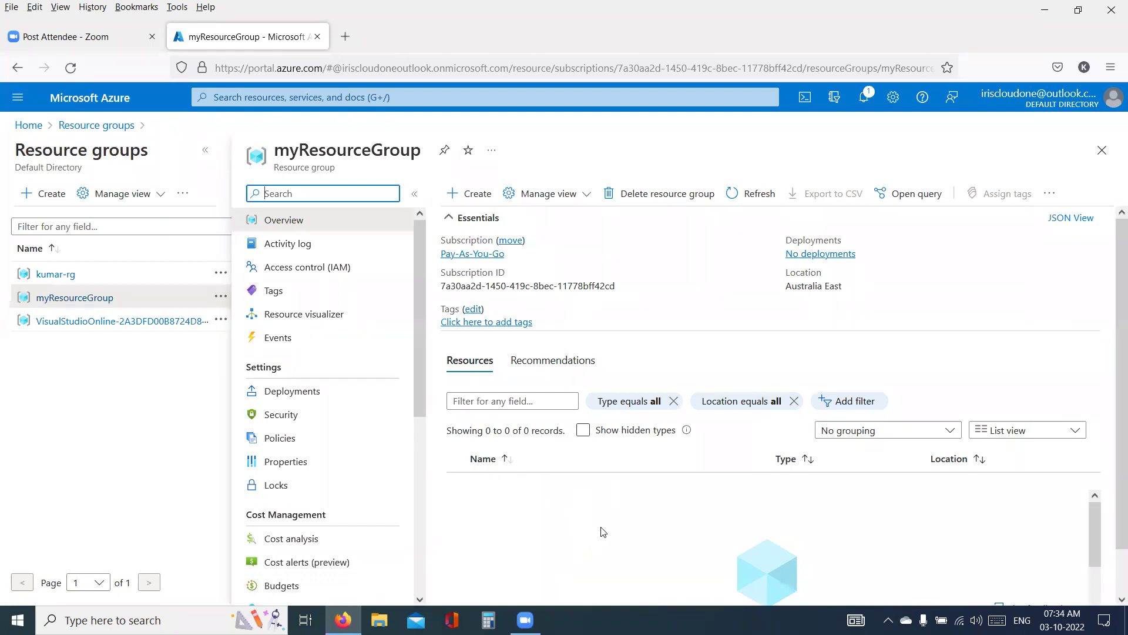
- Open the kumar-rg overview showing East US 2 and its alphakumar4546 storage account
click(70, 277)
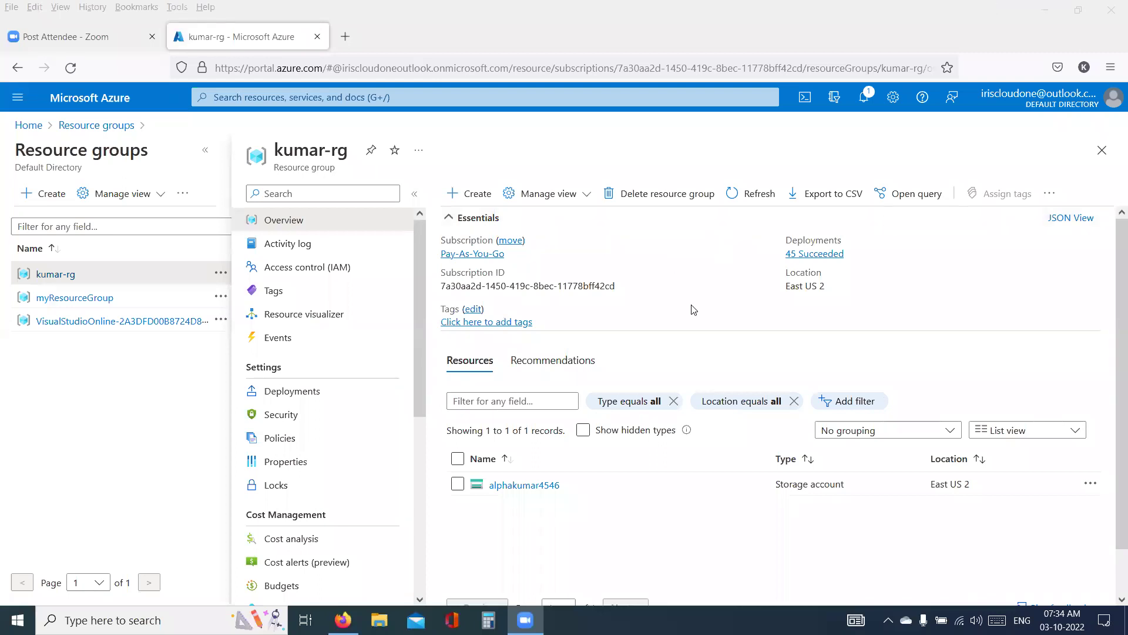
triple_click(291, 148)
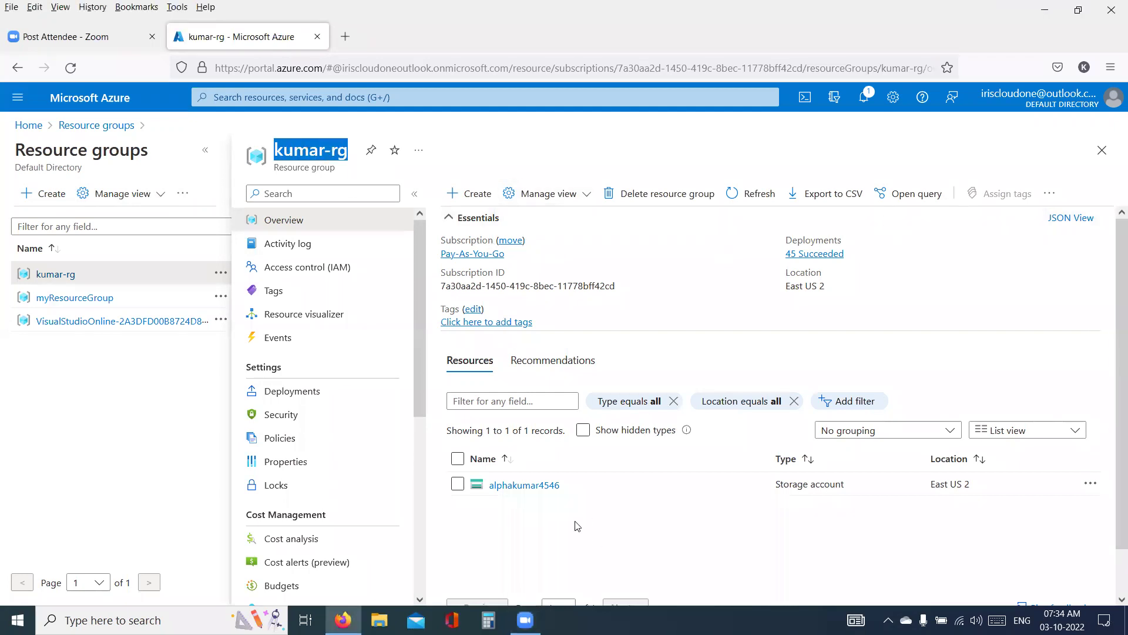
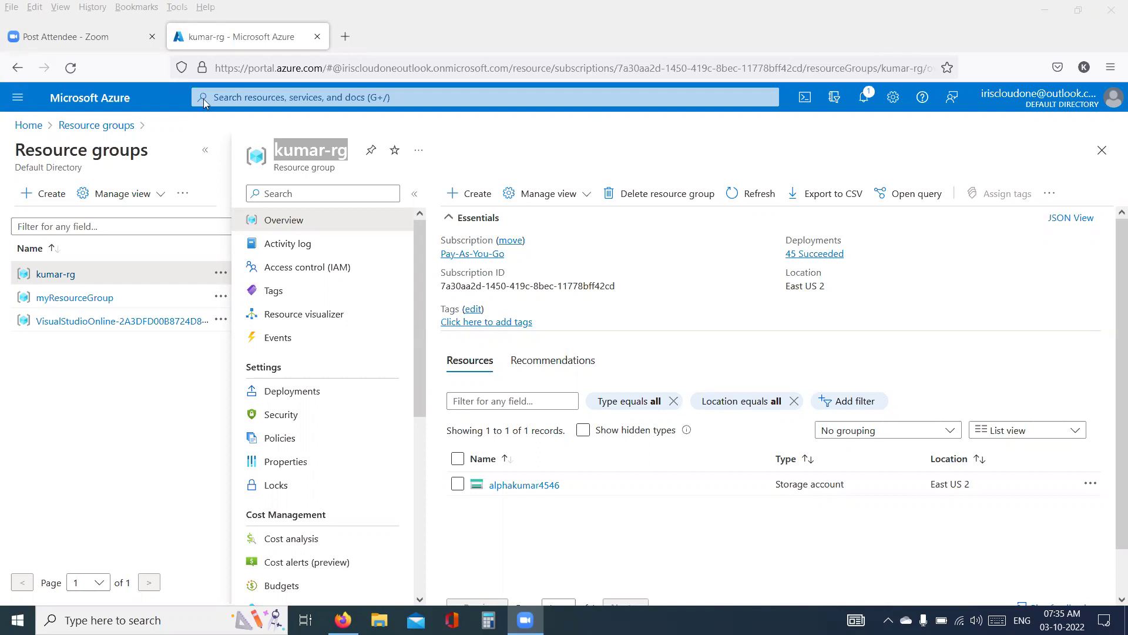
- Add a red '110' note over the Deployments field
click(353, 148)
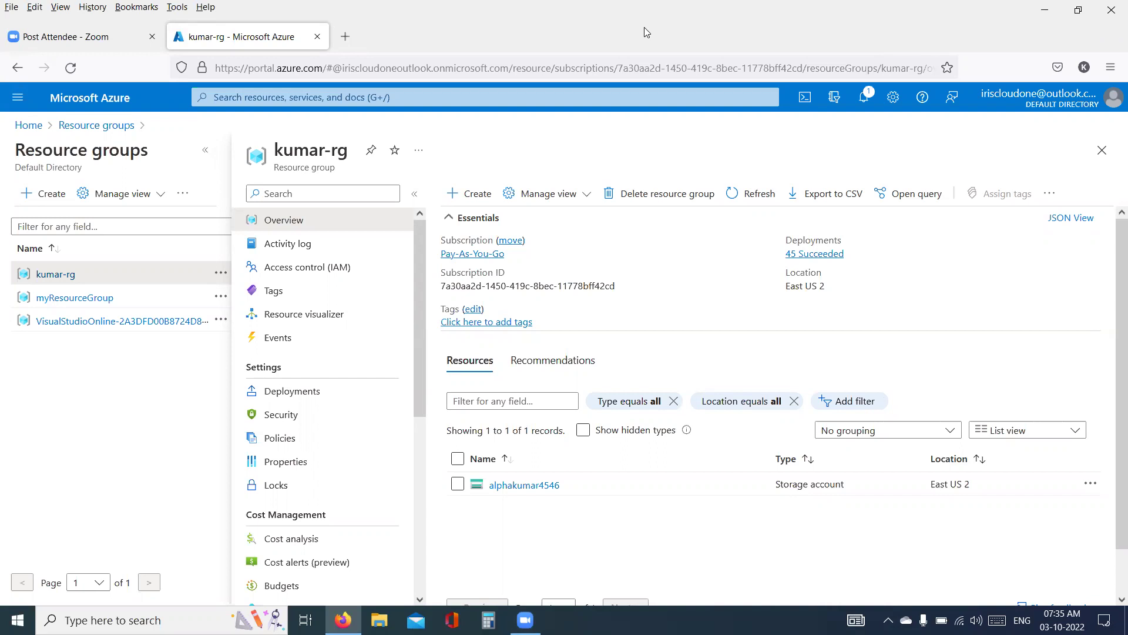
click(656, 244)
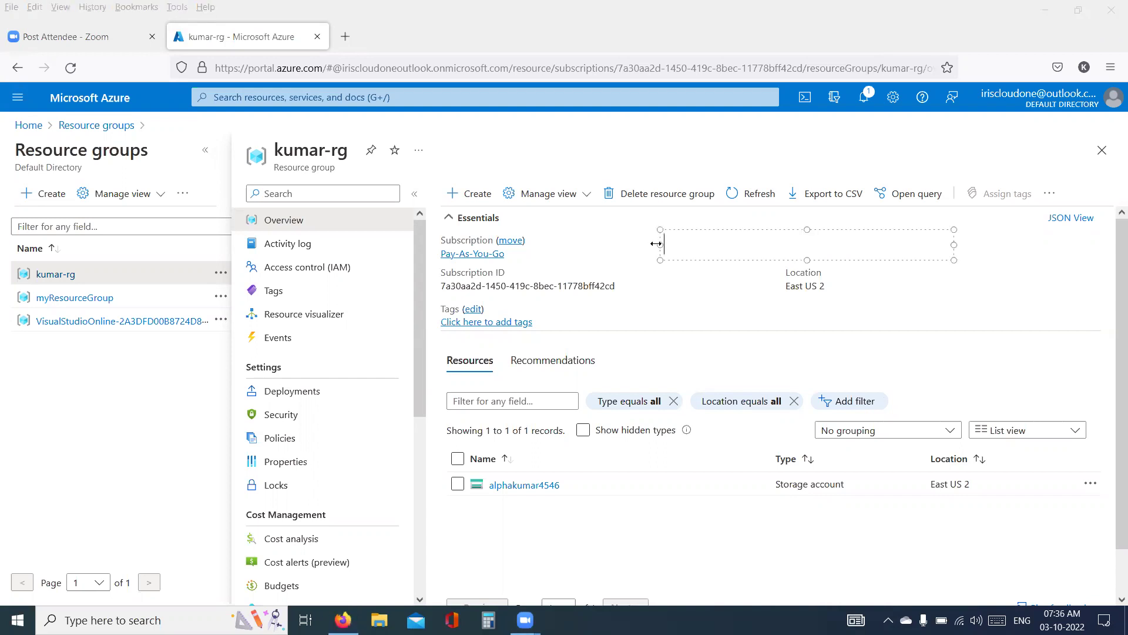
text(110)
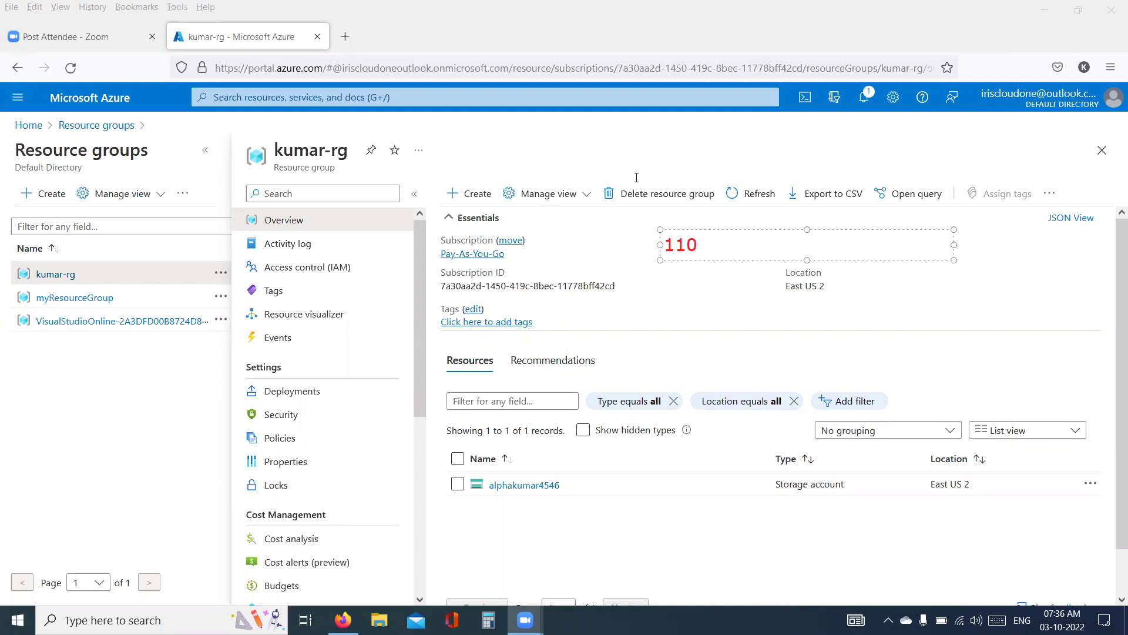
click(608, 367)
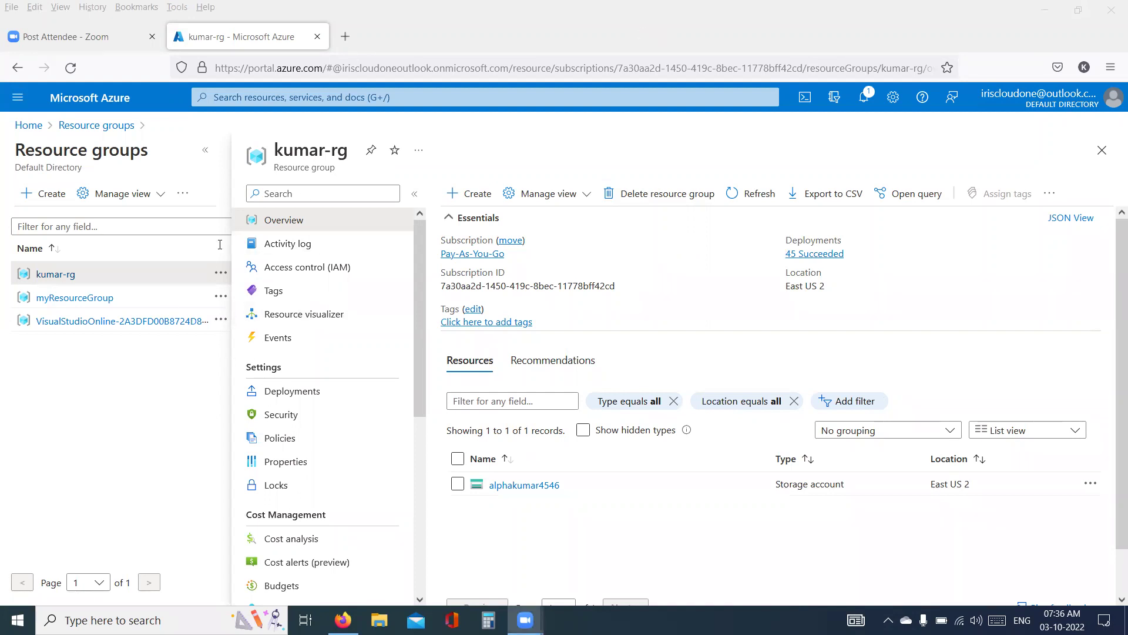
- Type the five-line note below the resource groups: 2 WebServers, 1 AppServer, 1 DB, 2 StorageAcc, 2 Functions
click(56, 361)
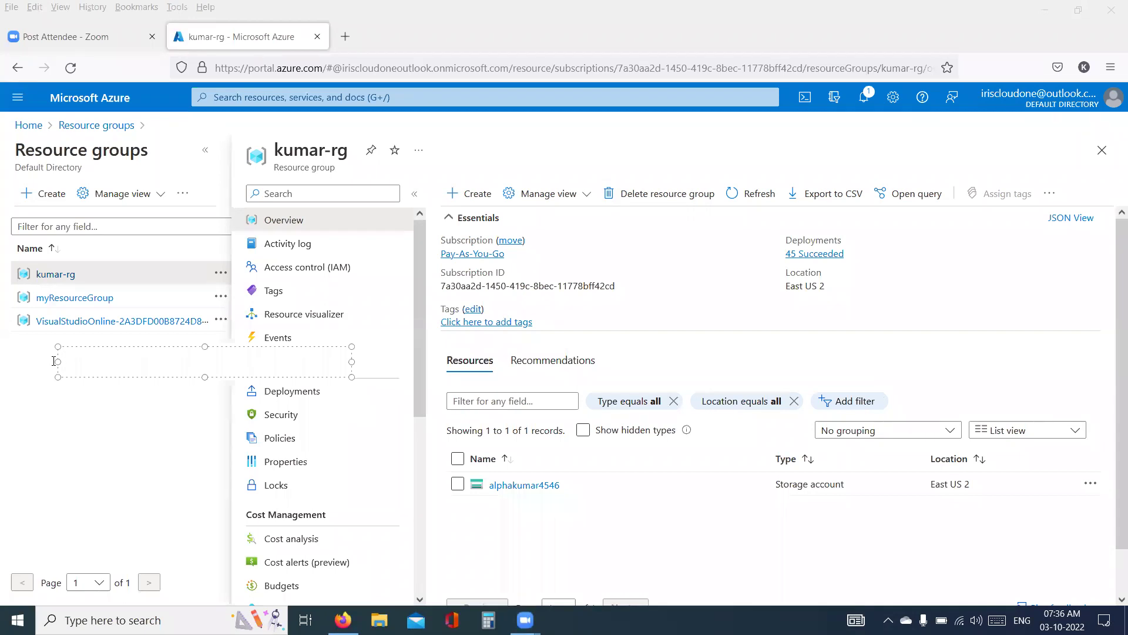
text(2)
text(WebServers)
key(Return)
text(1 AppSee)
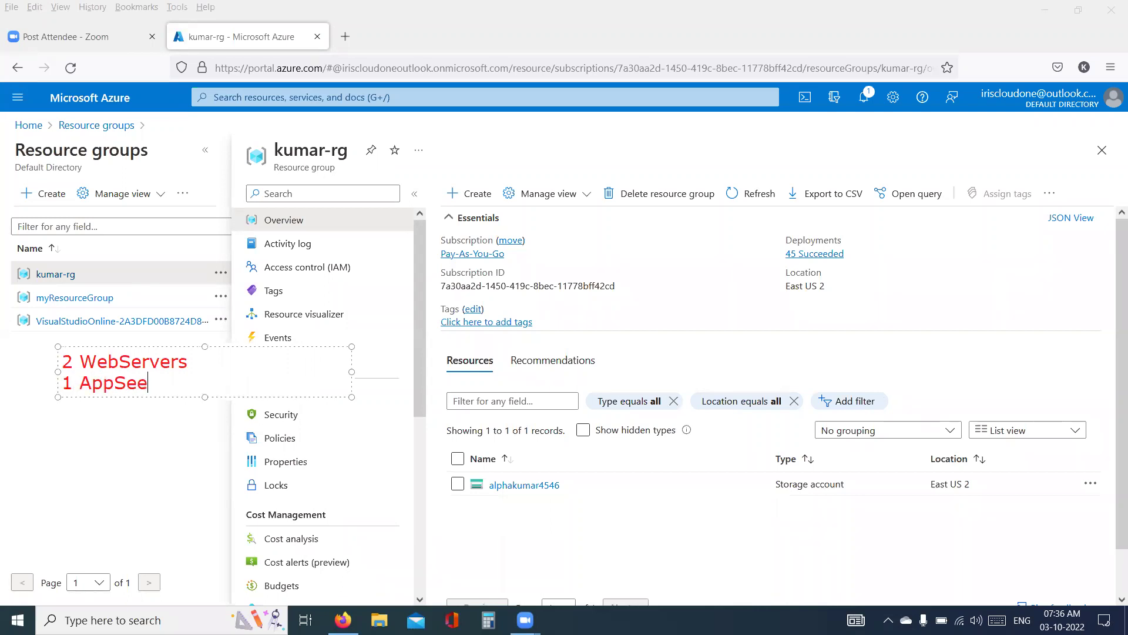
key(BackSpace)
text(rver)
key(Return)
text(1 DB)
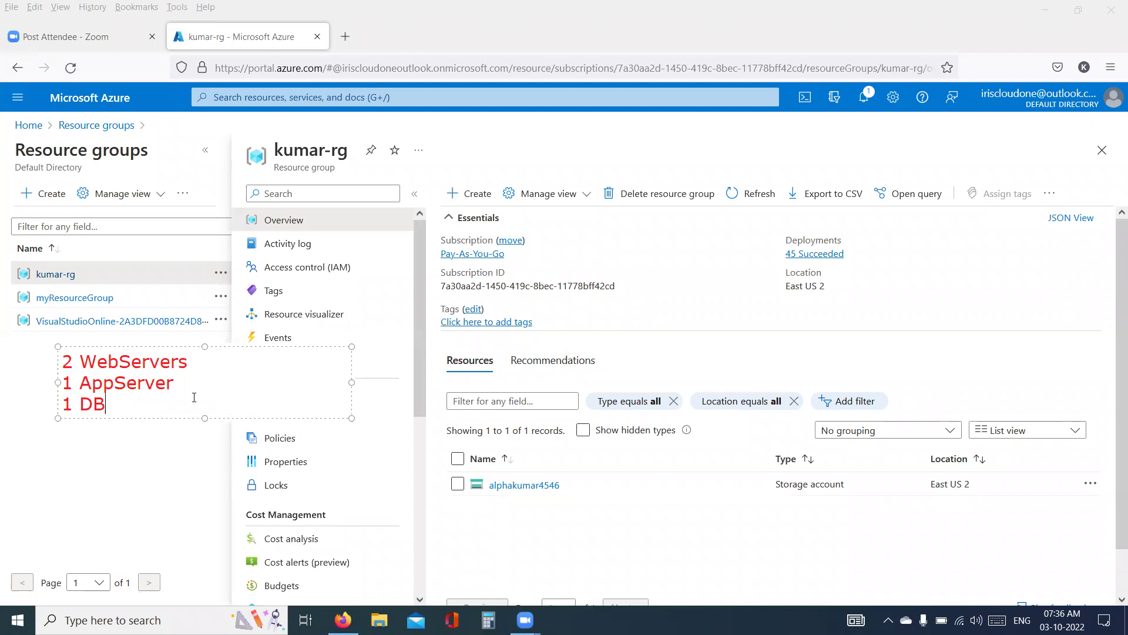
key(Return)
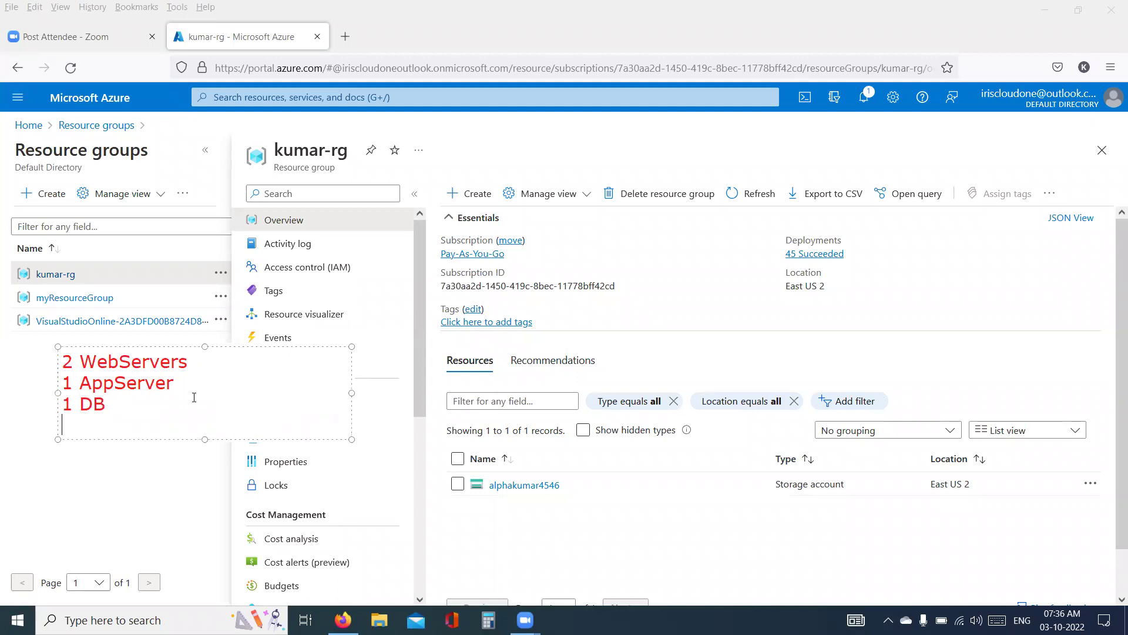
text(2 StorageAcc)
key(Return)
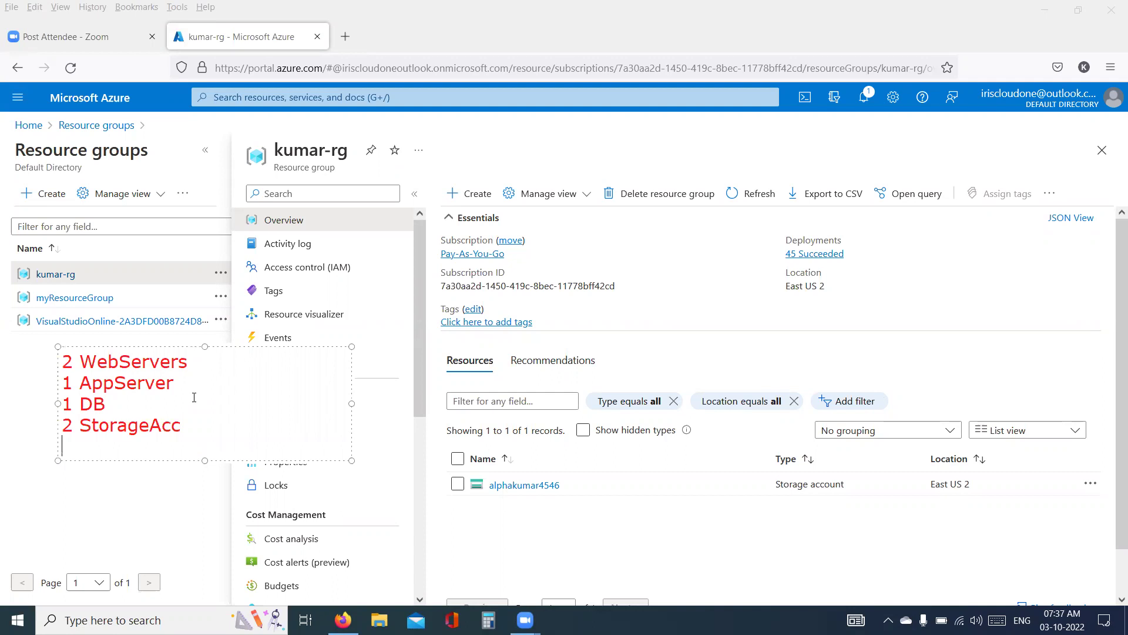
text(2 Functions)
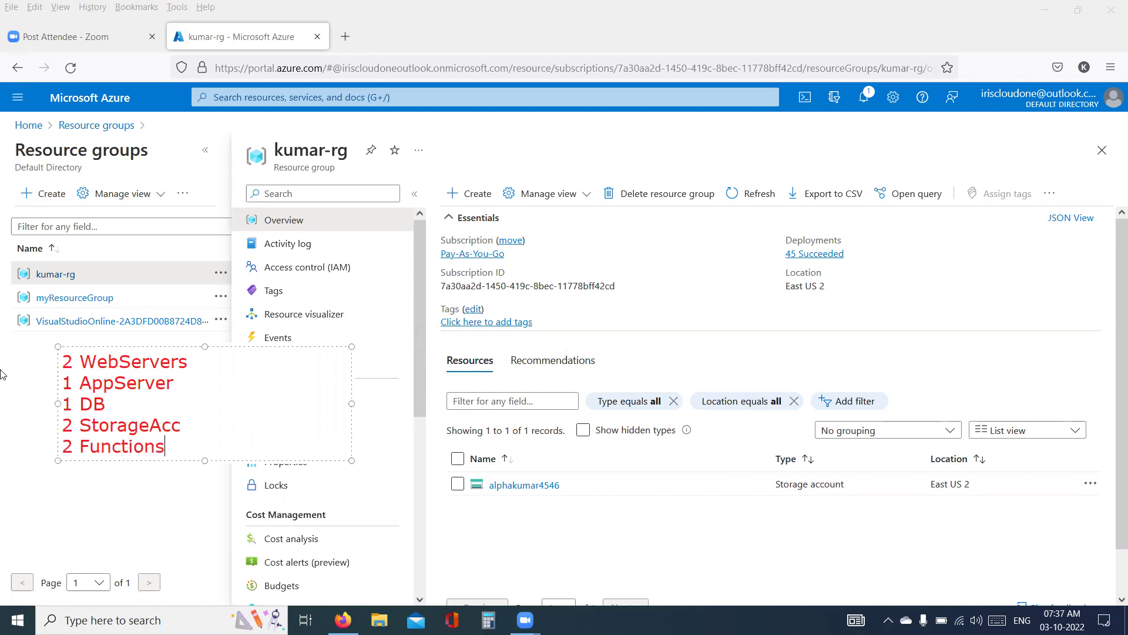
click(270, 172)
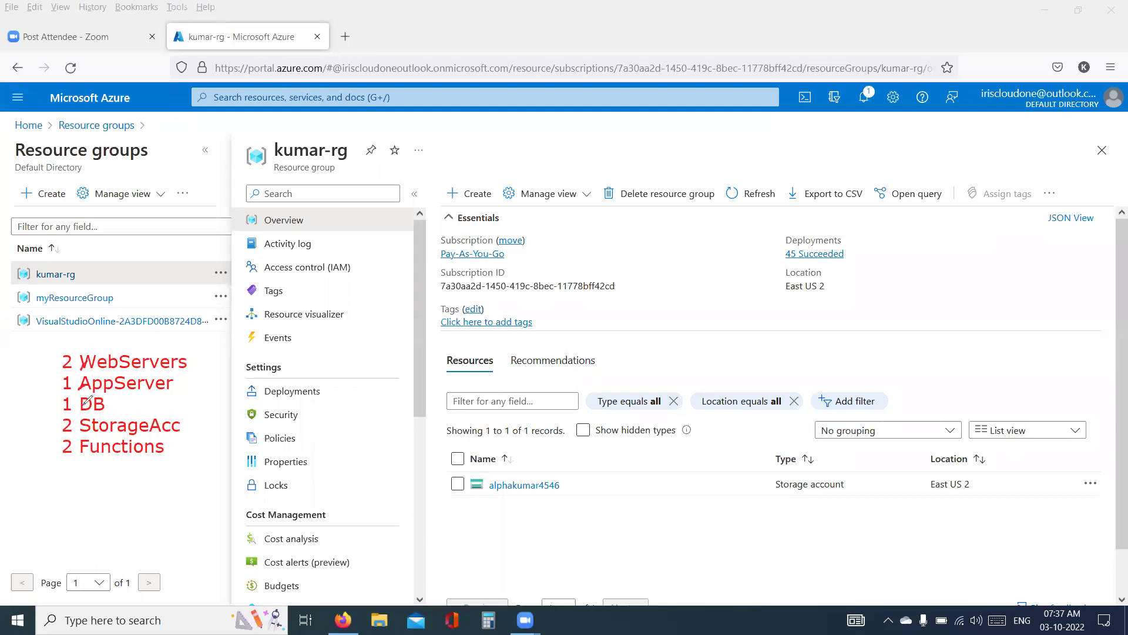
- Dot the resource list lines in ink, then undo the stray arrow and squiggle
drag(80, 456, 89, 457)
click(59, 366)
click(57, 404)
click(76, 427)
click(73, 457)
drag(46, 369, 71, 462)
drag(37, 409, 45, 437)
key(ctrl+z)
key(ctrl+z)
- Bracket the list and handwrite an underlined dev-rg label beneath it
drag(55, 355, 55, 457)
mouse_move(57, 403)
mouse_down()
mouse_move(30, 450)
mouse_move(18, 440)
mouse_move(24, 462)
mouse_move(40, 443)
mouse_up()
mouse_move(29, 493)
mouse_down()
mouse_move(29, 519)
mouse_move(66, 522)
mouse_move(57, 532)
mouse_move(93, 527)
mouse_move(97, 511)
mouse_move(125, 541)
mouse_move(25, 542)
mouse_up()
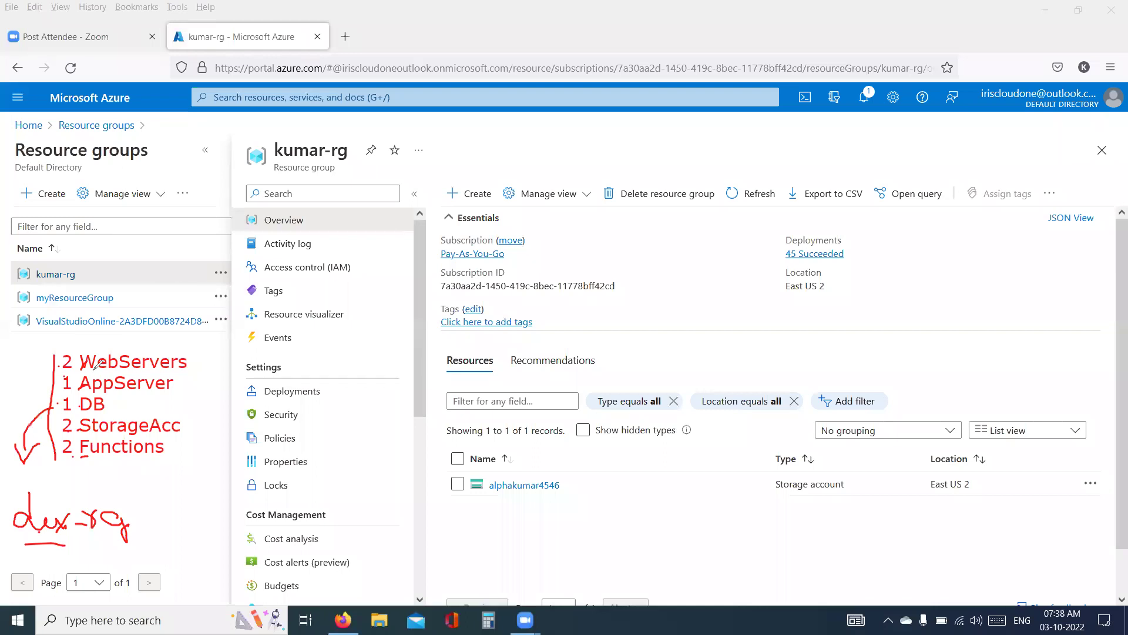
mouse_move(133, 520)
mouse_down()
mouse_move(203, 476)
mouse_move(180, 368)
mouse_up()
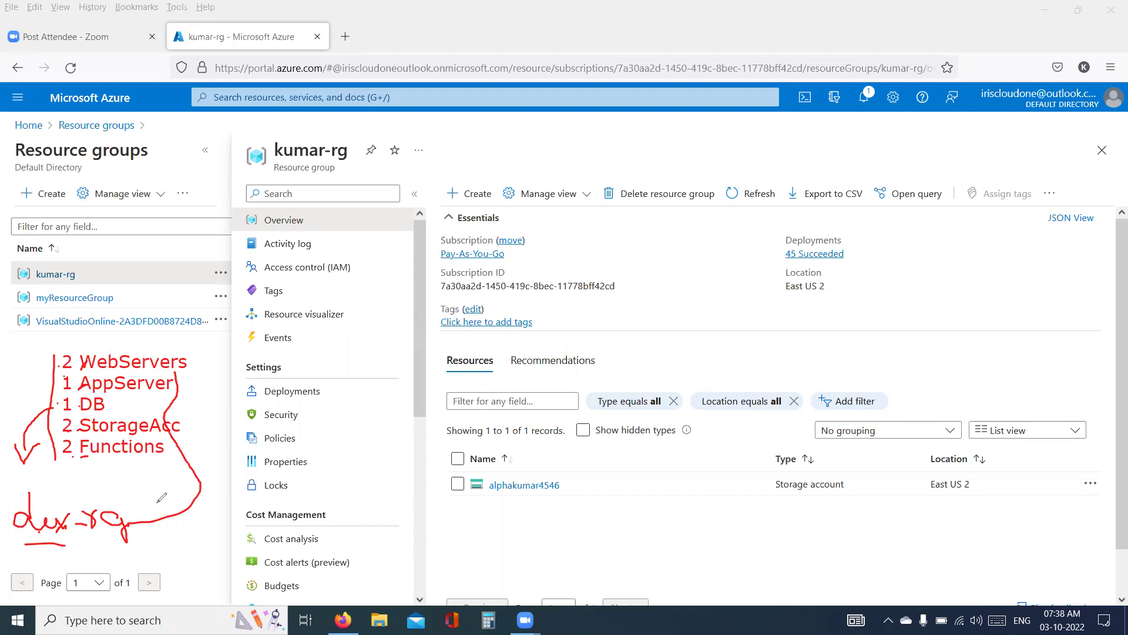
mouse_move(134, 516)
mouse_down()
mouse_move(145, 461)
mouse_move(121, 422)
mouse_up()
drag(134, 520, 163, 450)
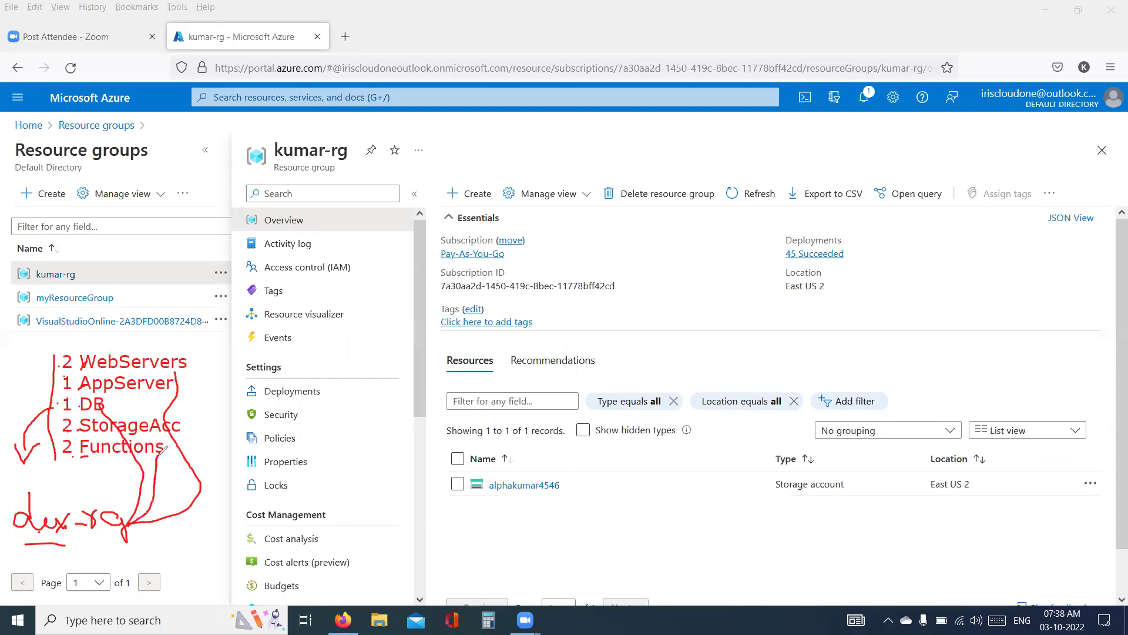
key(ctrl+z)
key(ctrl+z)
key(ctrl+z)
drag(42, 539, 128, 532)
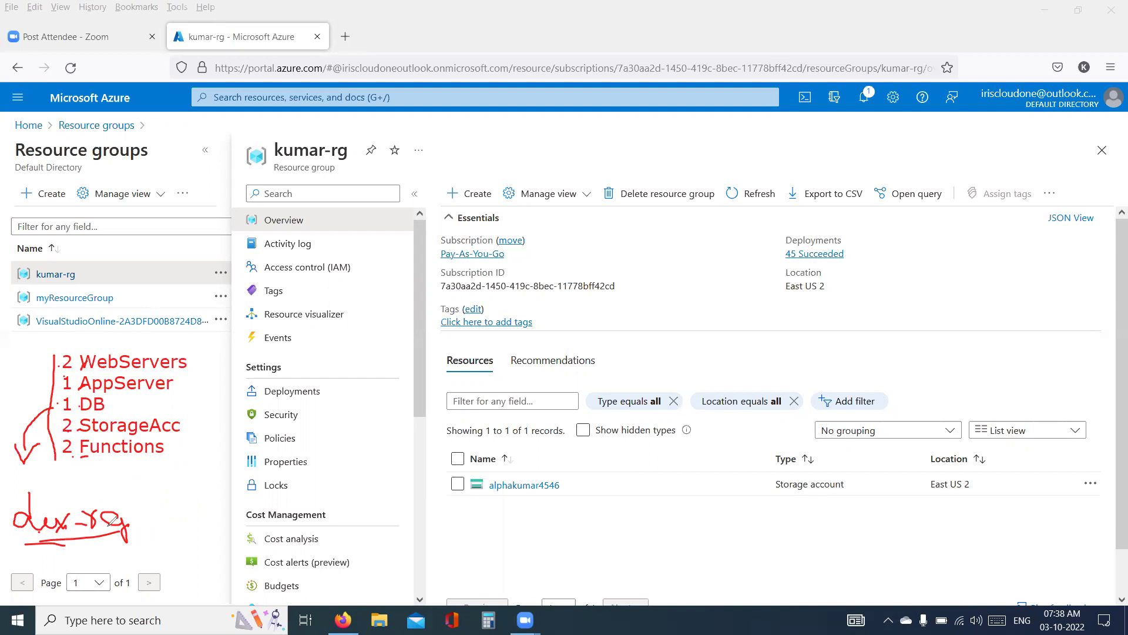
- Box the list, draw an arrow to a redrawn second box, and label the first box dev
mouse_move(201, 338)
mouse_down()
mouse_move(50, 340)
mouse_move(65, 490)
mouse_move(186, 504)
mouse_move(173, 343)
mouse_up()
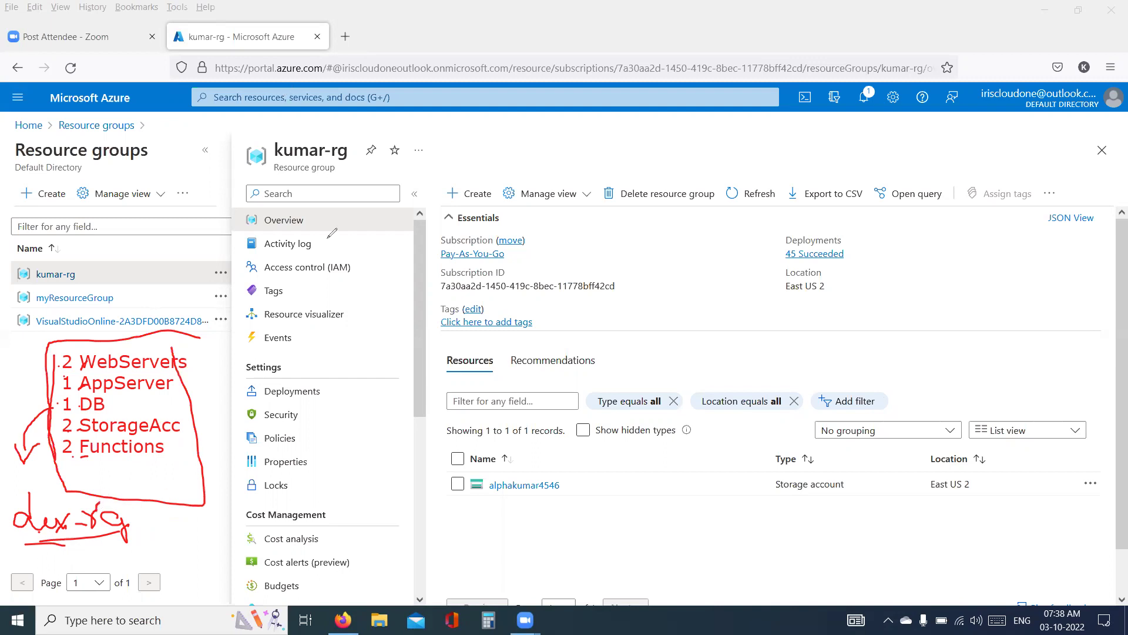
mouse_move(196, 398)
mouse_down()
mouse_move(218, 387)
mouse_move(240, 401)
mouse_up()
mouse_move(364, 306)
mouse_down()
mouse_move(253, 326)
mouse_move(297, 520)
mouse_up()
mouse_move(398, 529)
mouse_down()
mouse_move(450, 358)
mouse_move(357, 245)
mouse_move(327, 291)
mouse_up()
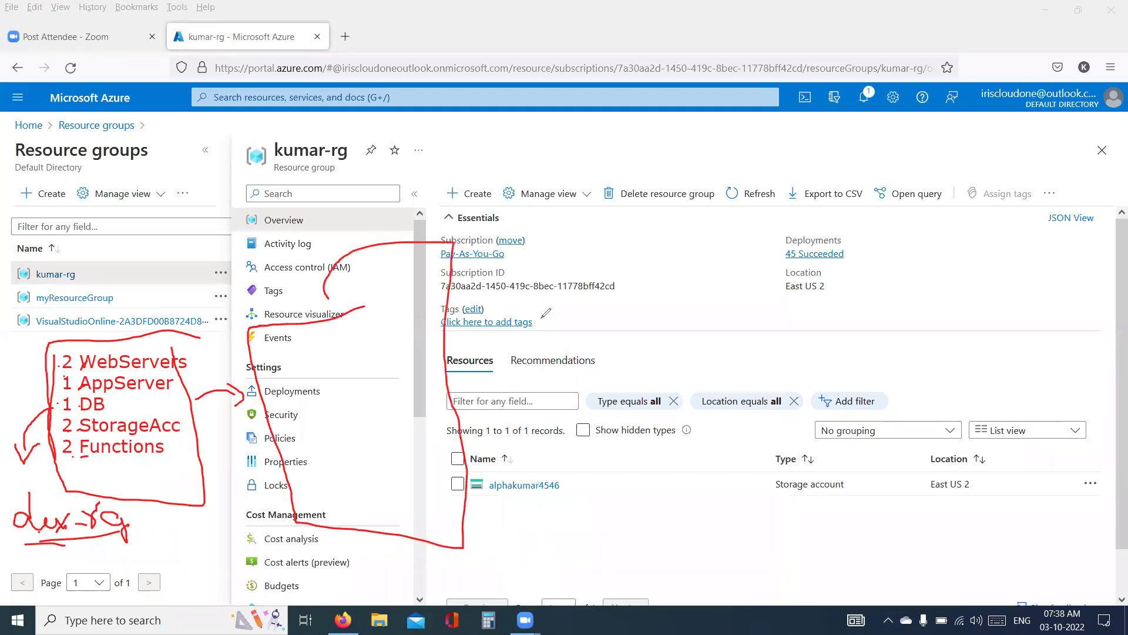
key(ctrl+z)
drag(405, 316, 344, 331)
mouse_move(258, 330)
mouse_down()
mouse_move(265, 403)
mouse_move(296, 499)
mouse_move(447, 473)
mouse_move(406, 379)
mouse_up()
mouse_move(318, 275)
mouse_down()
mouse_move(334, 307)
mouse_move(359, 298)
mouse_move(317, 286)
mouse_up()
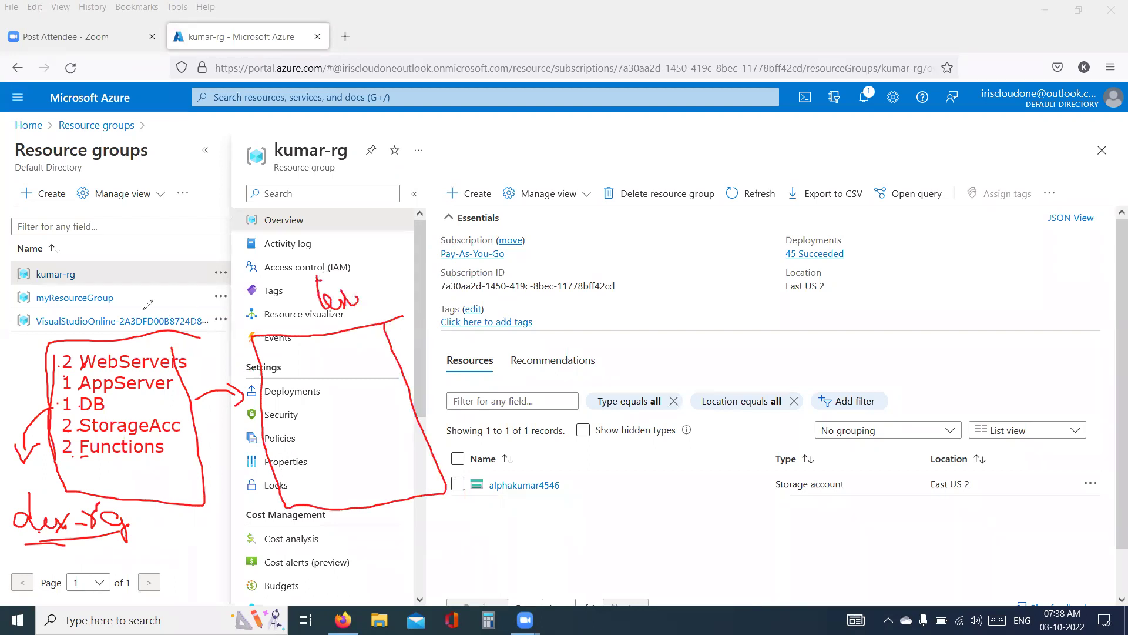
mouse_move(132, 311)
mouse_down()
mouse_move(157, 317)
mouse_move(175, 301)
mouse_up()
- Type a note inside the second box: 4 Web, 2 App, 1 DB, 4 Storage, 4 Func
click(285, 358)
click(275, 353)
text(4 Web)
key(Return)
text(2 App)
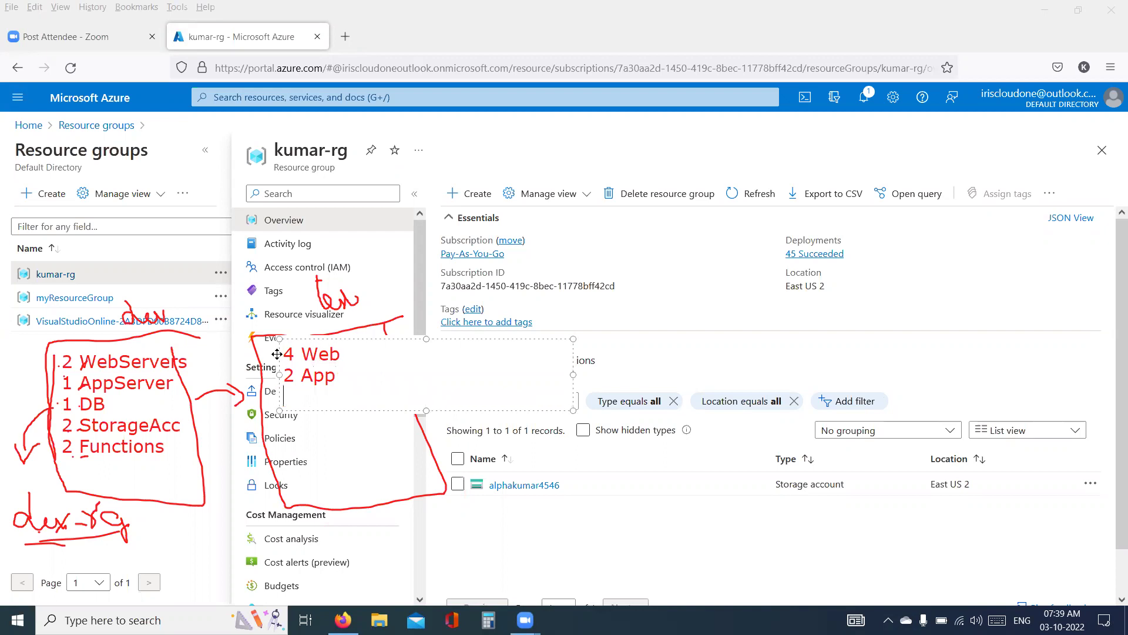
key(Return)
text(1 DB)
key(Return)
text(4 )
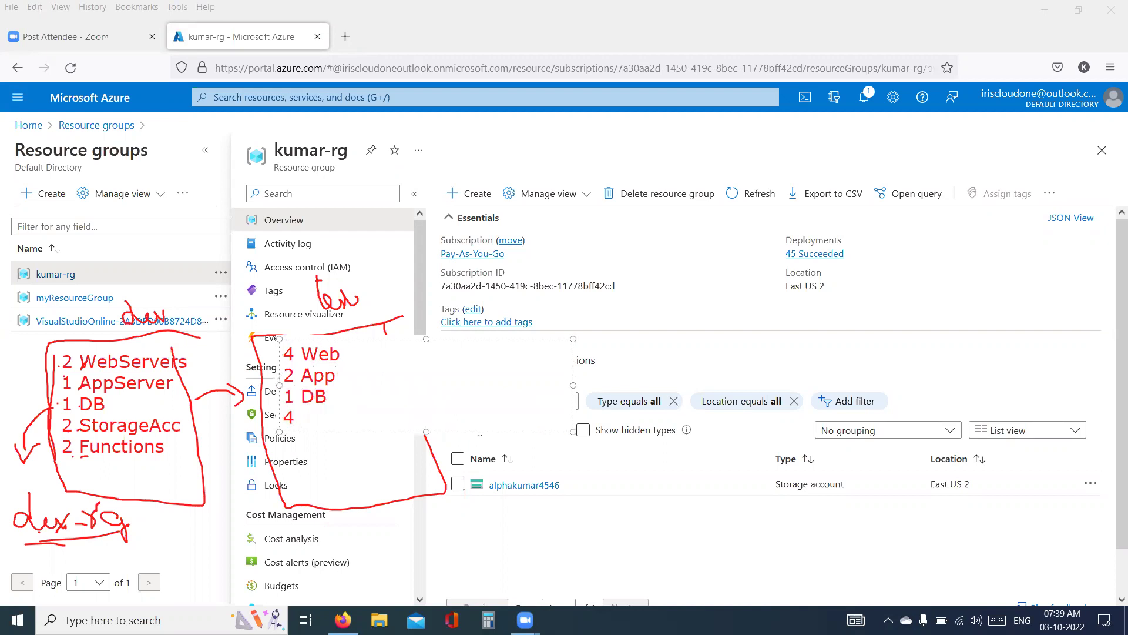
text(Storage)
key(Return)
text(4 Func)
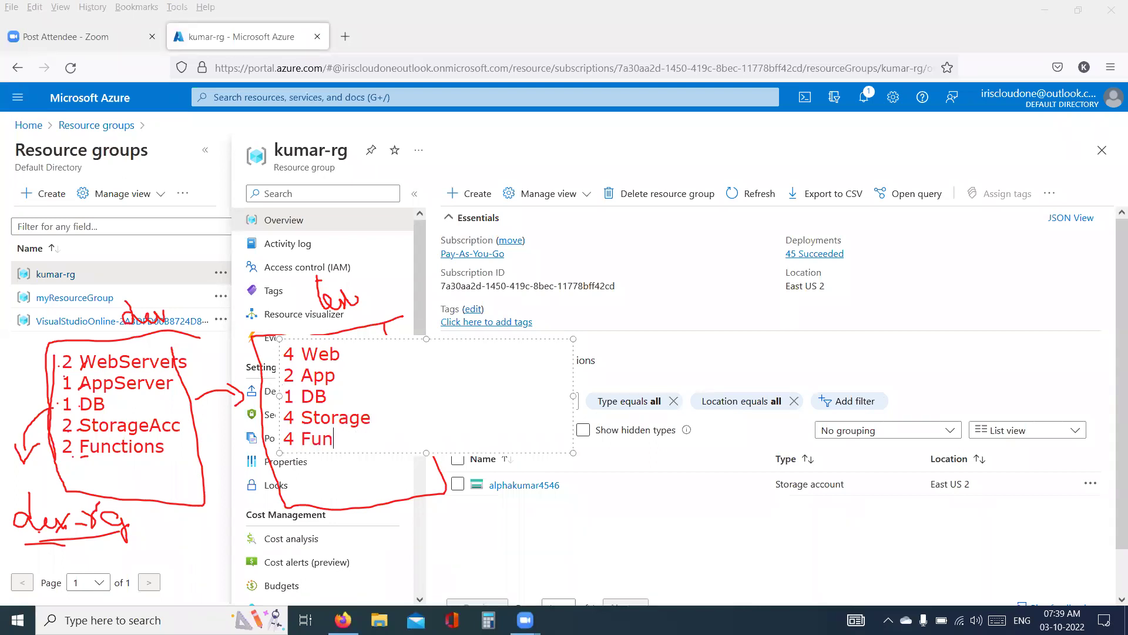
click(514, 531)
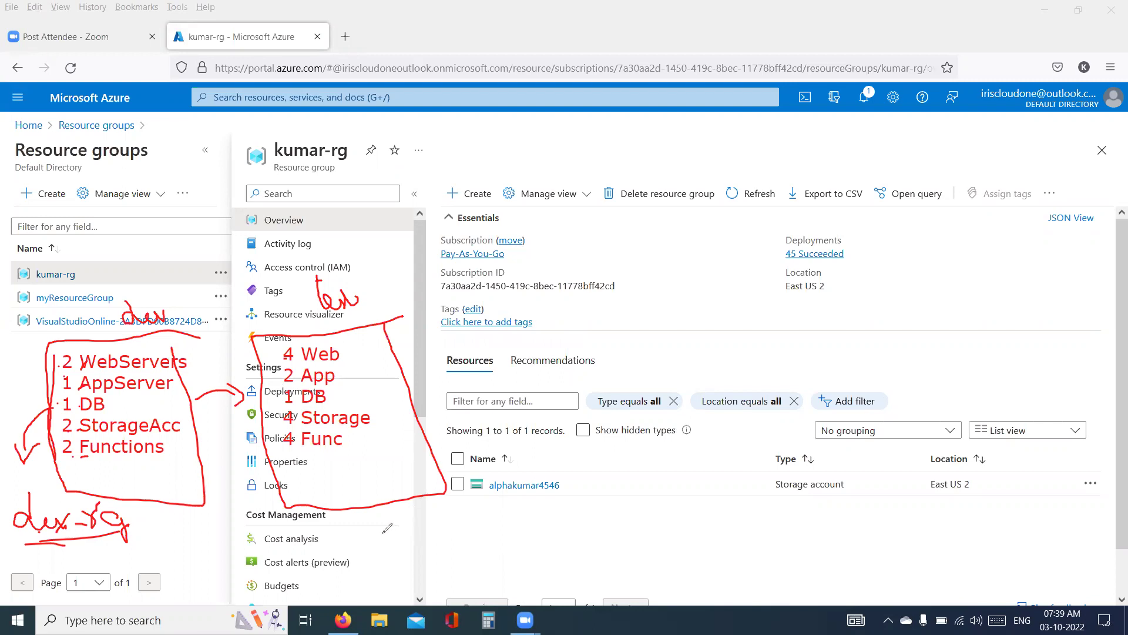
- Handwrite test-rg below the second box and underline both dev-rg and test-rg
drag(370, 521, 371, 540)
mouse_move(383, 527)
mouse_down()
mouse_move(403, 543)
mouse_move(412, 537)
mouse_move(376, 523)
mouse_move(438, 528)
mouse_up()
mouse_move(440, 520)
mouse_down()
mouse_move(447, 532)
mouse_move(455, 523)
mouse_up()
mouse_move(473, 525)
mouse_down()
mouse_move(488, 521)
mouse_move(470, 538)
mouse_up()
drag(400, 558, 458, 549)
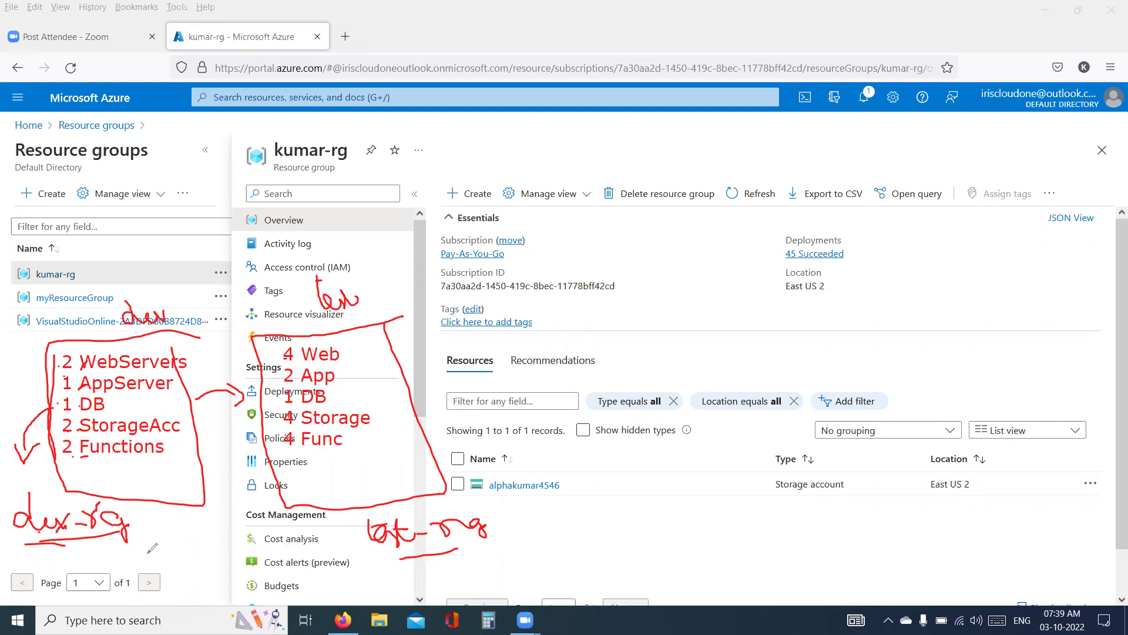
drag(39, 538, 94, 529)
drag(411, 559, 468, 555)
- Draw a symbol linked to test-rg, tick the box's items, and bracket the symbol
mouse_move(605, 507)
mouse_down()
mouse_move(618, 556)
mouse_move(637, 544)
mouse_move(622, 572)
mouse_move(629, 588)
mouse_up()
drag(590, 532, 594, 535)
mouse_move(483, 509)
mouse_down()
mouse_move(593, 535)
mouse_move(453, 501)
mouse_move(435, 520)
mouse_up()
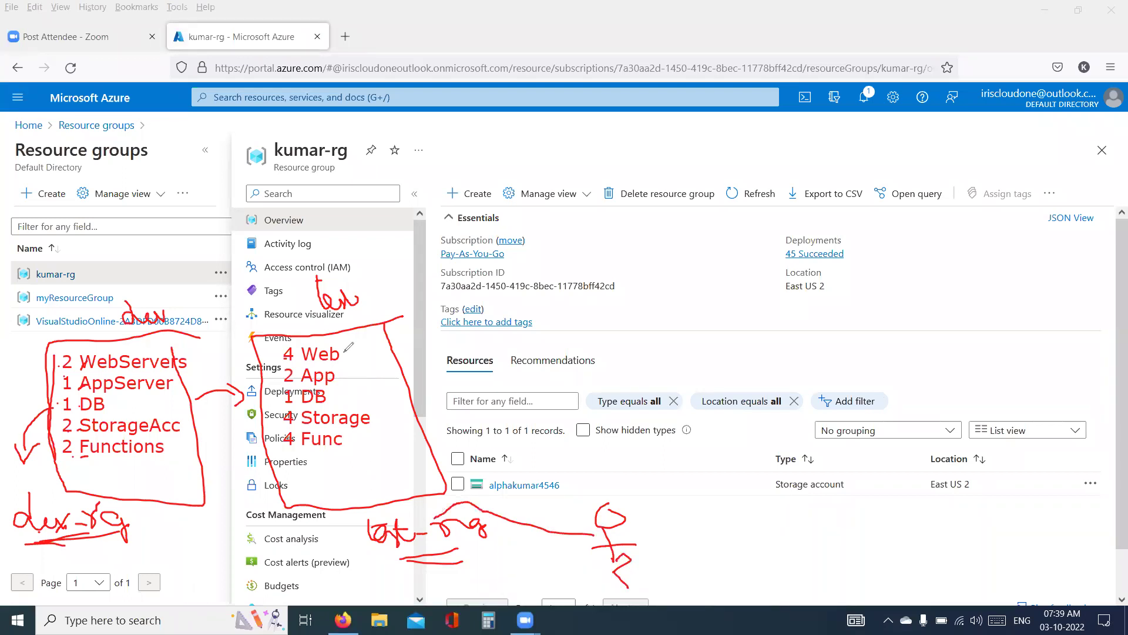
drag(346, 351, 336, 400)
click(374, 420)
click(352, 446)
mouse_move(681, 495)
mouse_down()
mouse_move(672, 532)
mouse_move(696, 592)
mouse_move(695, 572)
mouse_up()
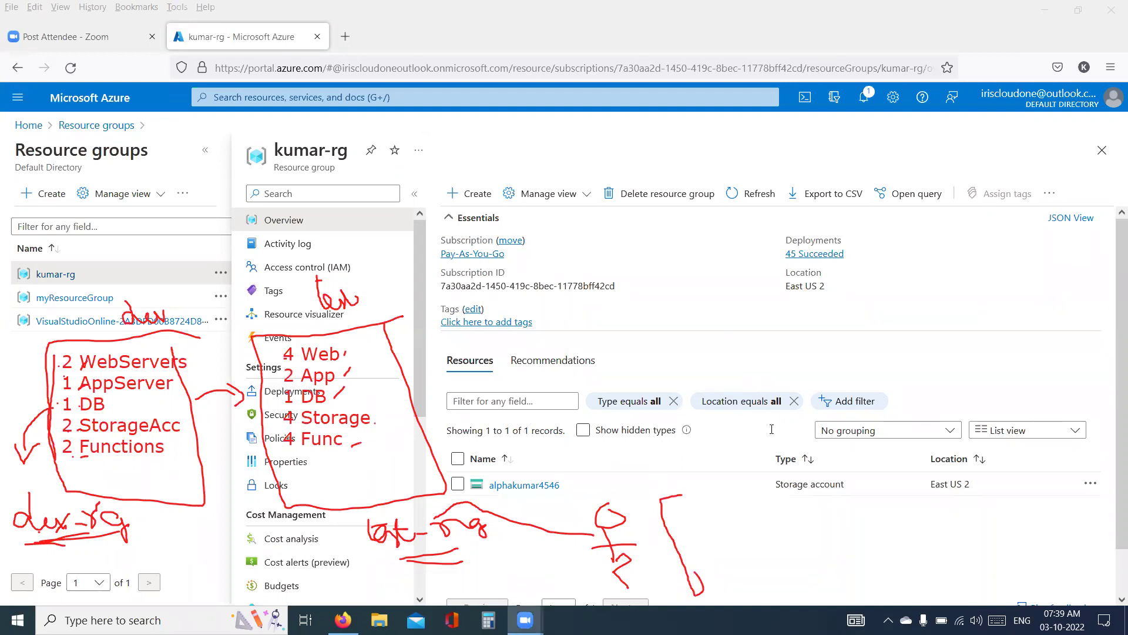
- Write the two-line note 'Access = test-rg' and '! Access = dev-rg' beside the bracket
click(692, 527)
text(Access)
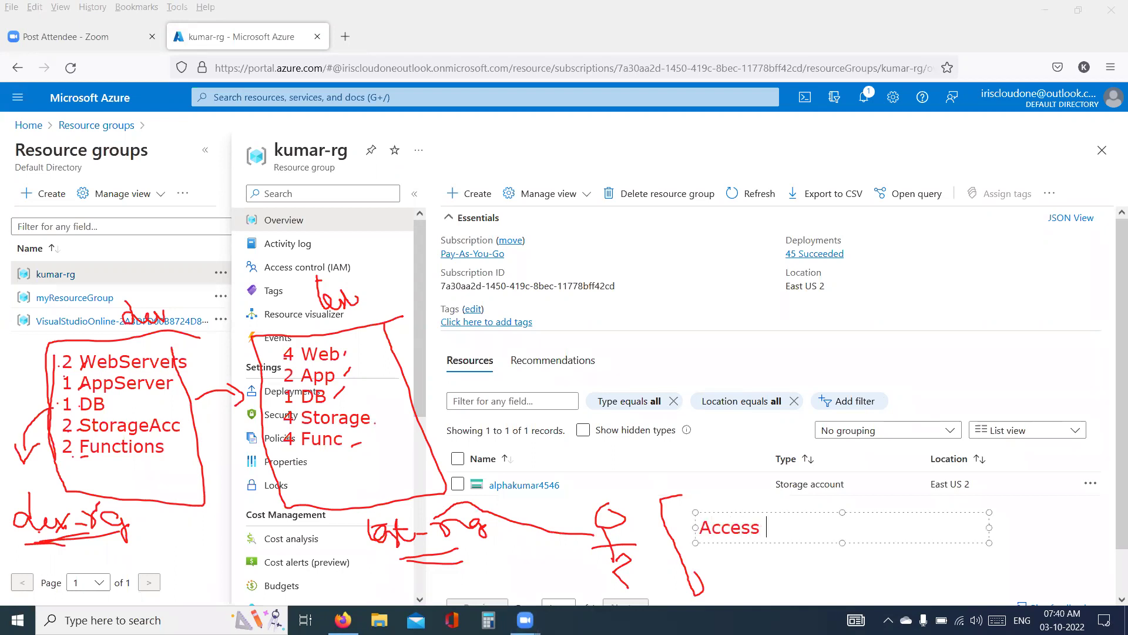
text(  = test-rg)
key(Return)
text(! A)
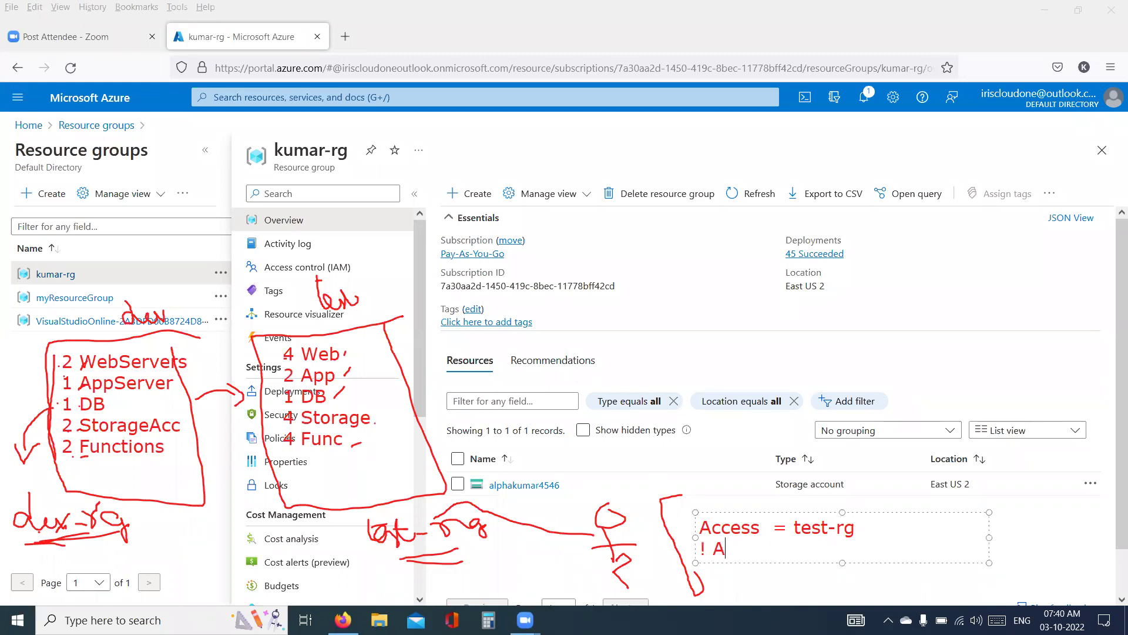
text(ccess = dev)
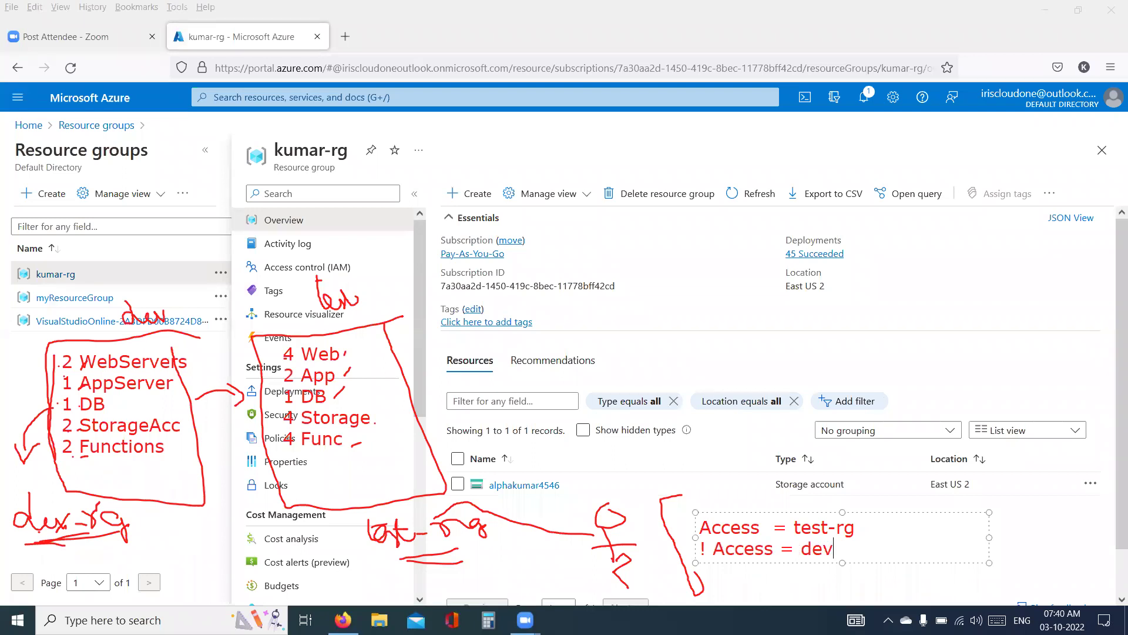
text(-rg)
click(751, 279)
- Add short strokes beside the labels, then clear all the annotation drawings
drag(161, 521, 190, 519)
drag(305, 538, 320, 537)
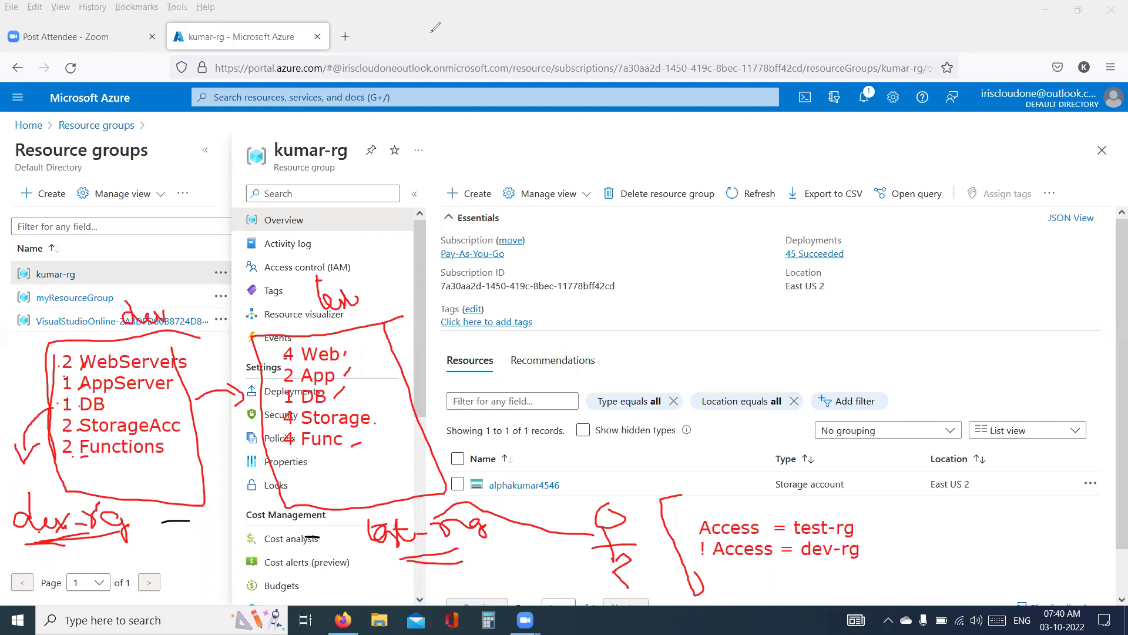
click(435, 28)
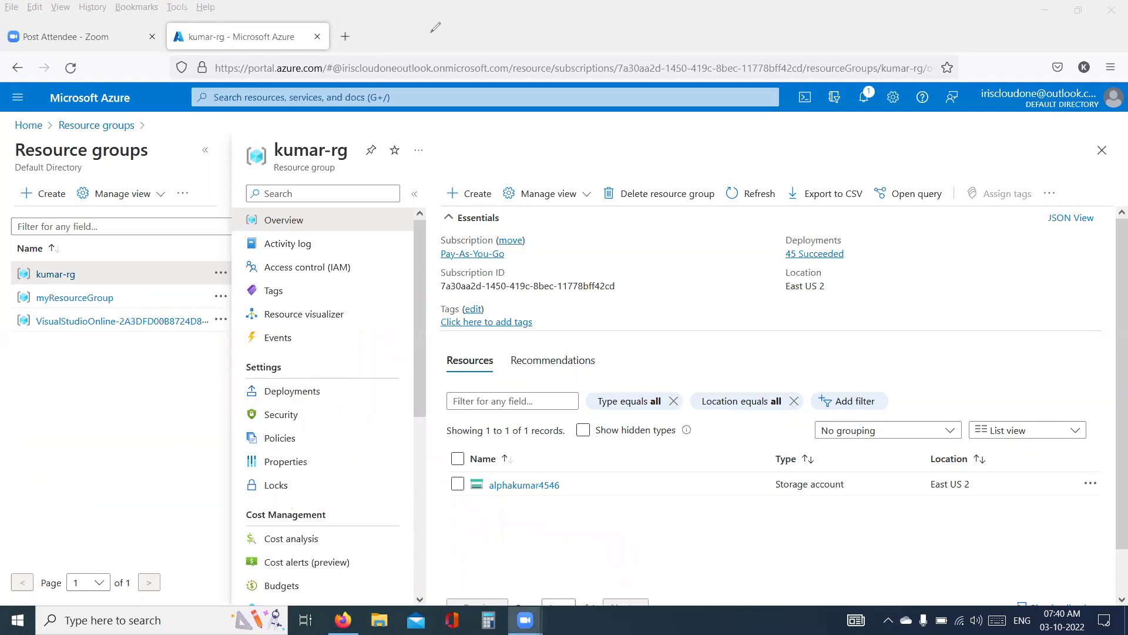
- From myResourceGroup, go to SQL databases through the portal menu and start + Create
click(86, 299)
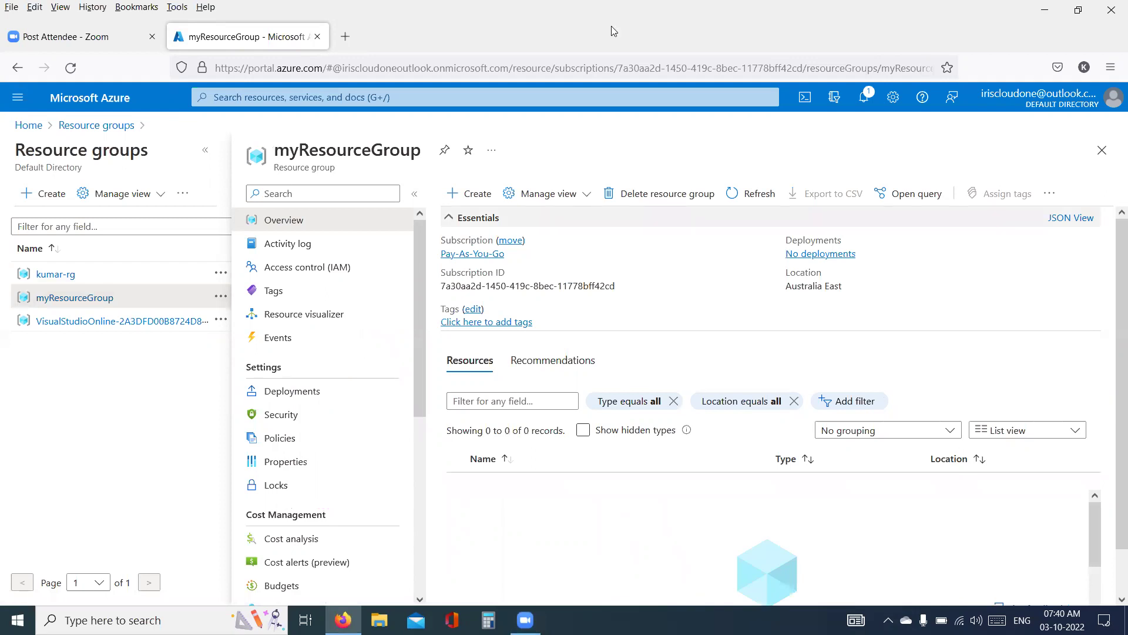
double_click(322, 152)
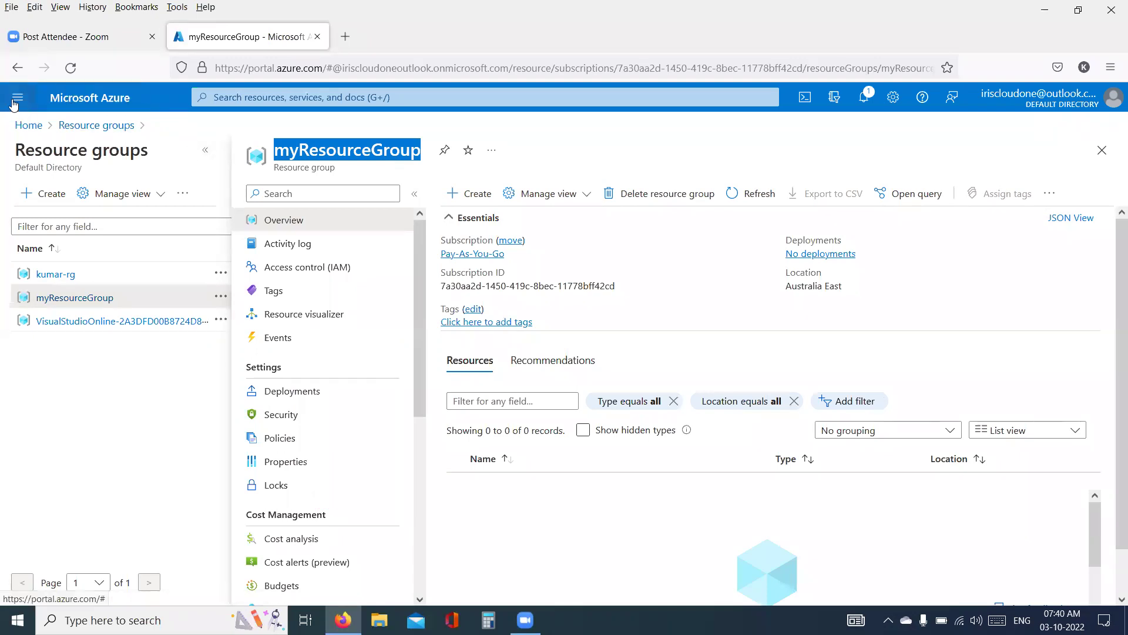
click(18, 98)
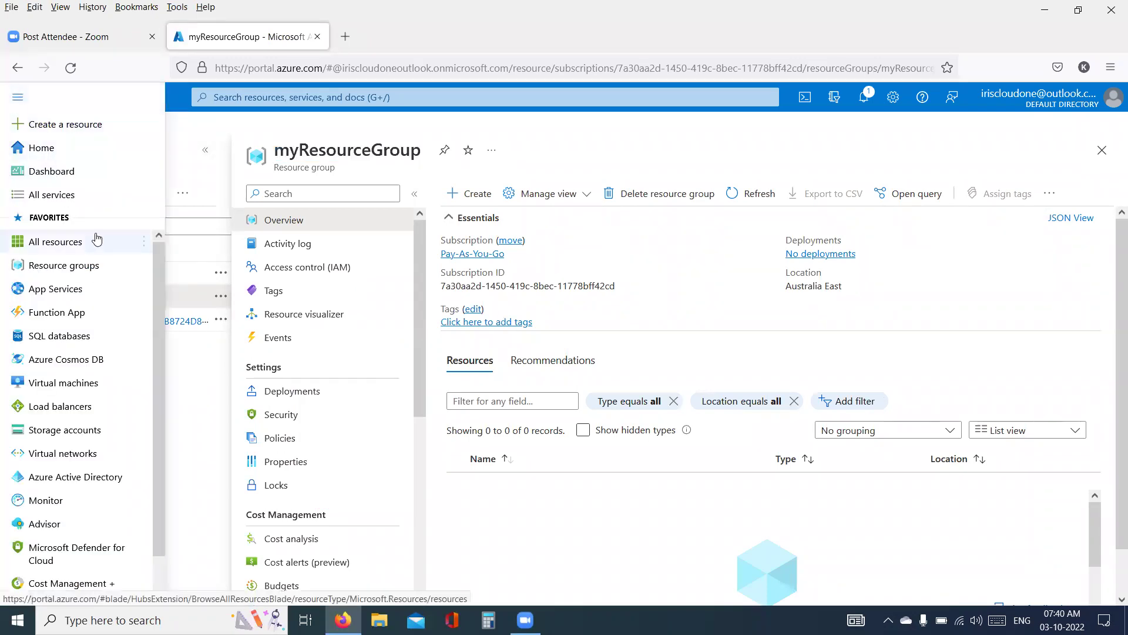
click(56, 340)
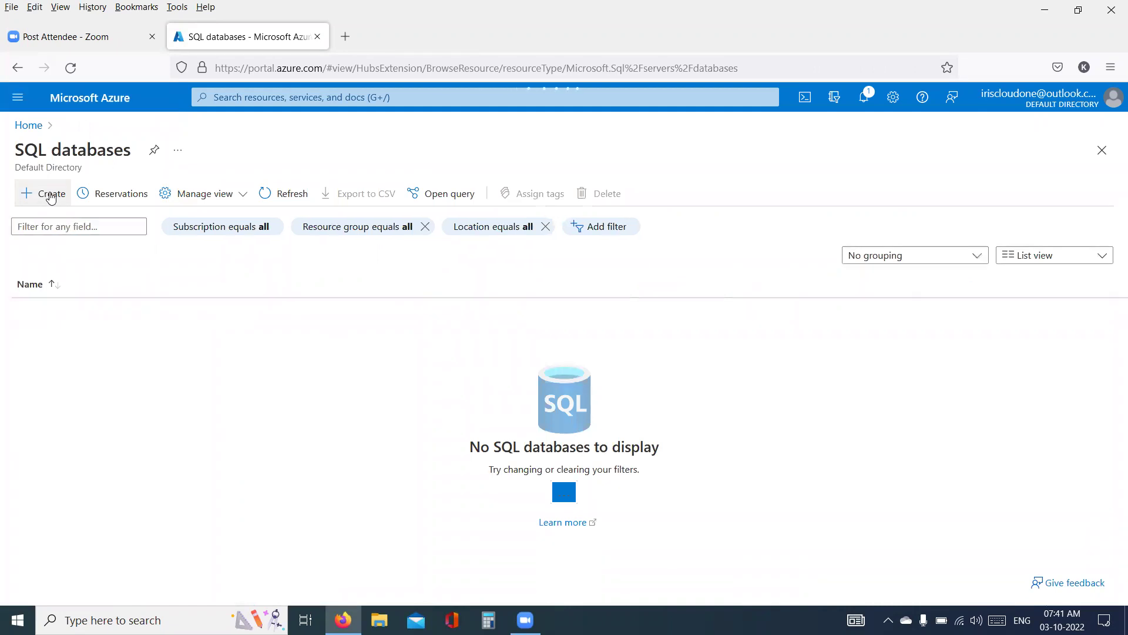
click(51, 197)
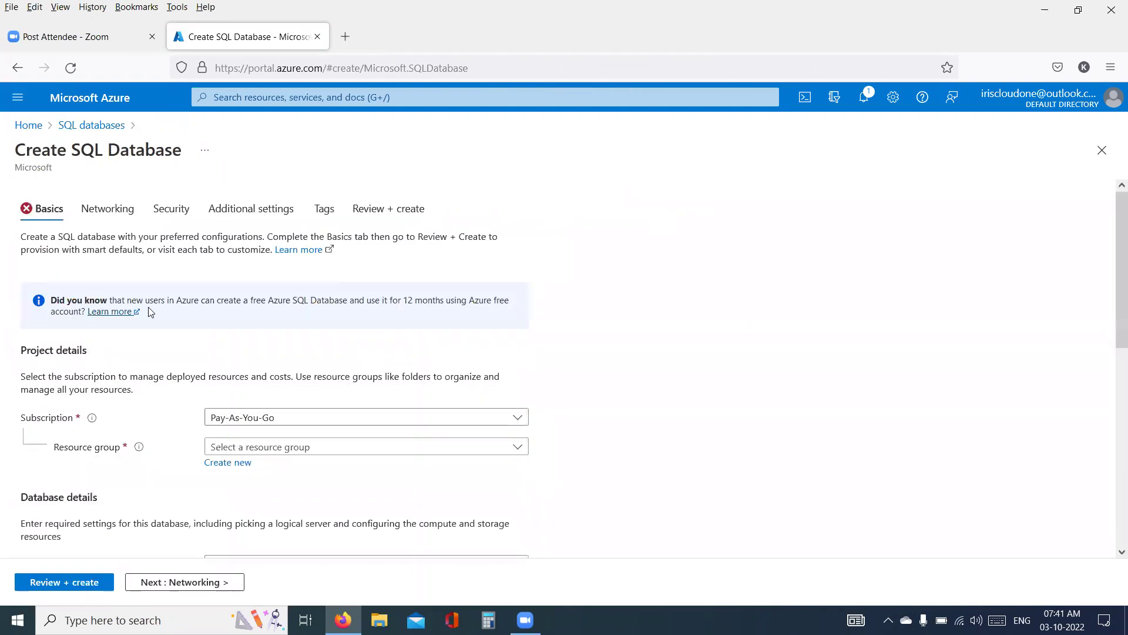
- Choose myResourceGroup as the resource group on the Basics tab
scroll(148, 307, down, 2)
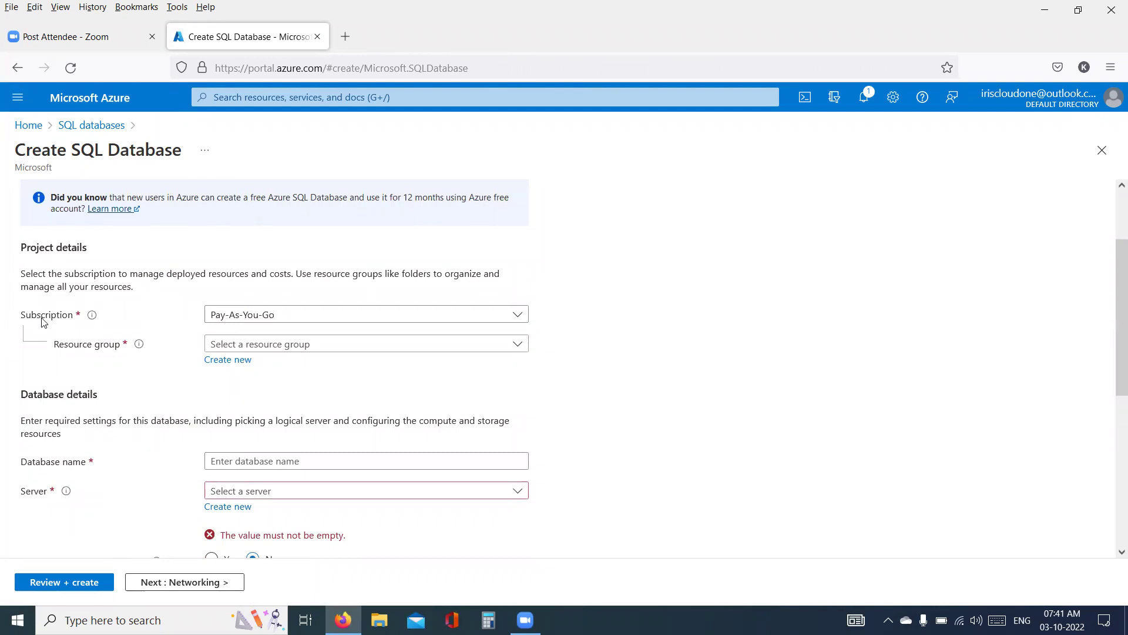
click(289, 346)
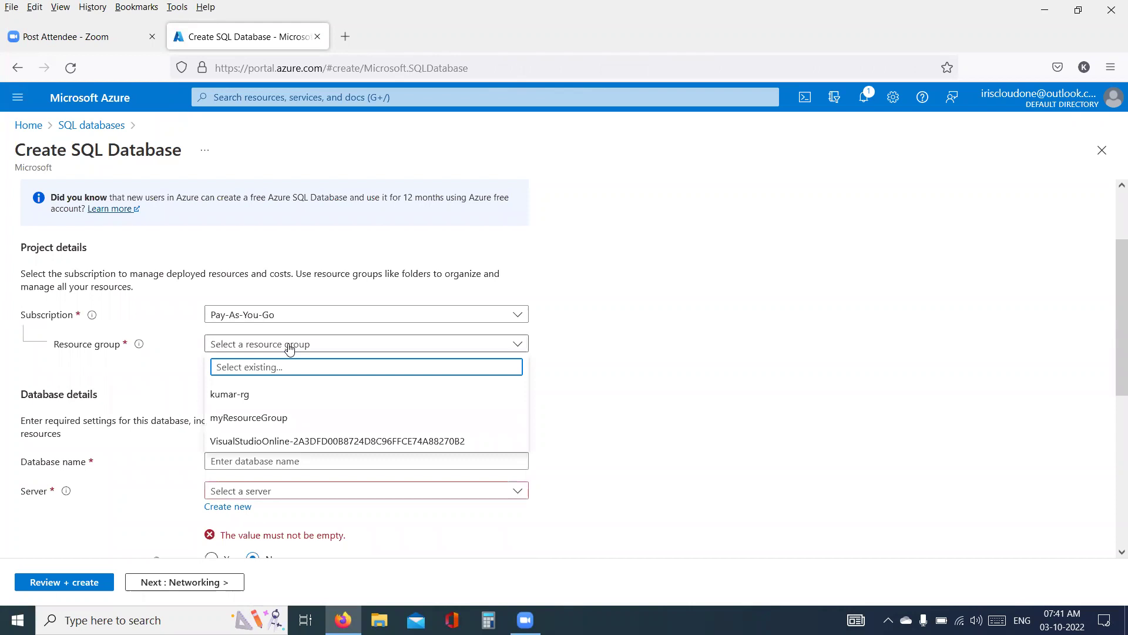
click(238, 419)
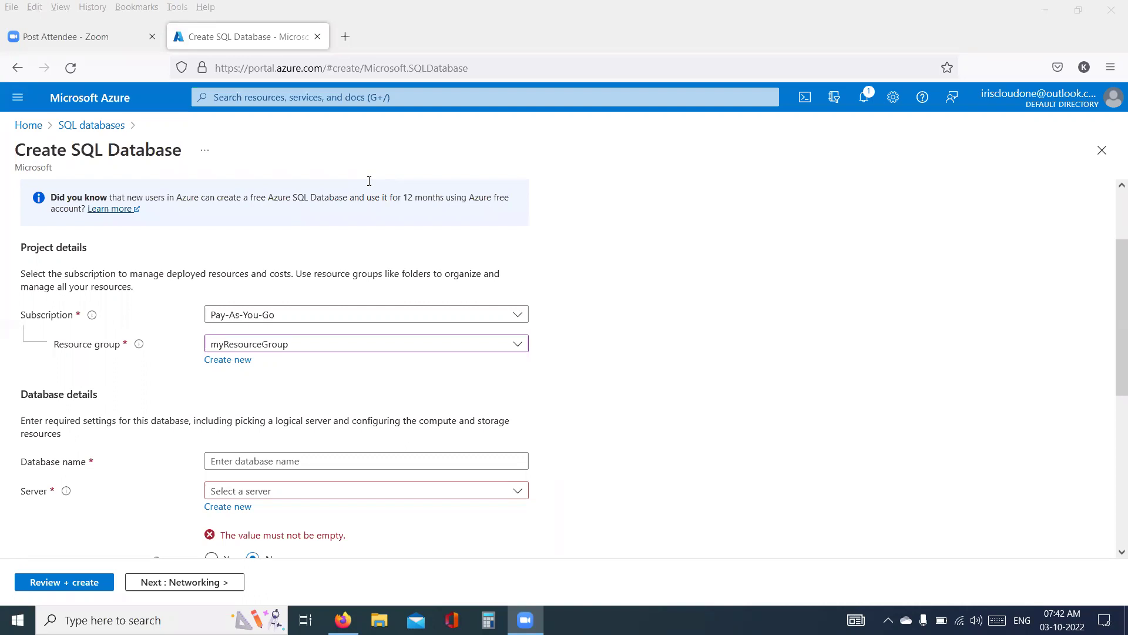
click(106, 352)
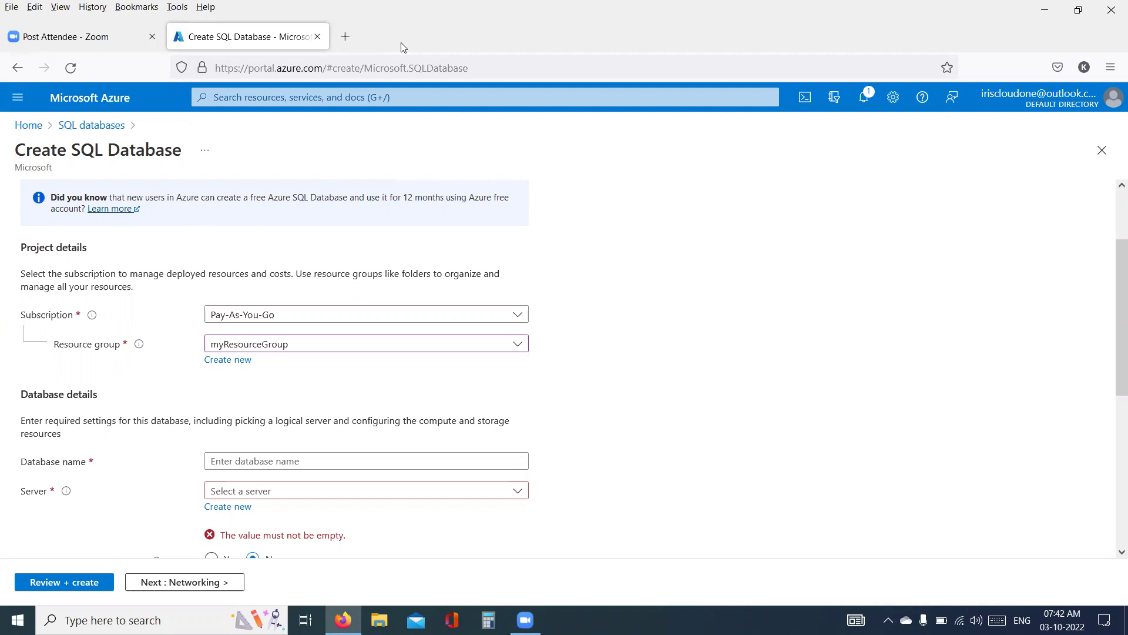
- Underline the SQL Database title and myResourceGroup, turning the title underline into an arrow
drag(613, 166, 664, 206)
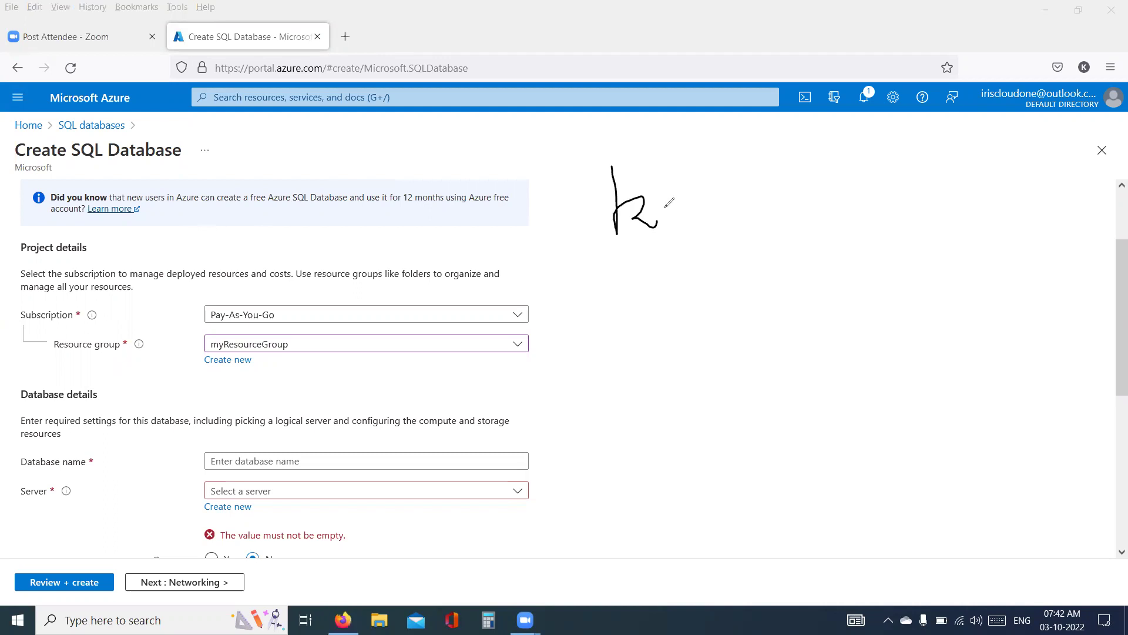
drag(75, 162, 317, 142)
mouse_move(456, 125)
mouse_down()
mouse_move(481, 138)
mouse_move(469, 150)
mouse_up()
drag(215, 354, 226, 353)
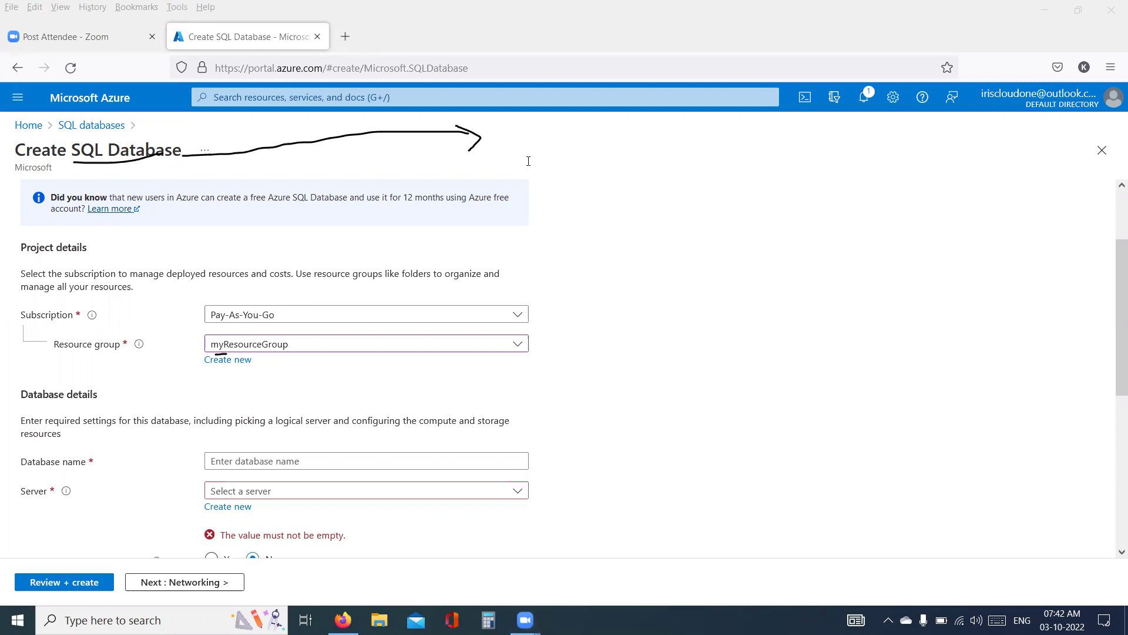
- Add a red note reading '$' and 'YES' beside the arrow
click(516, 149)
text($)
key(Return)
text(YES)
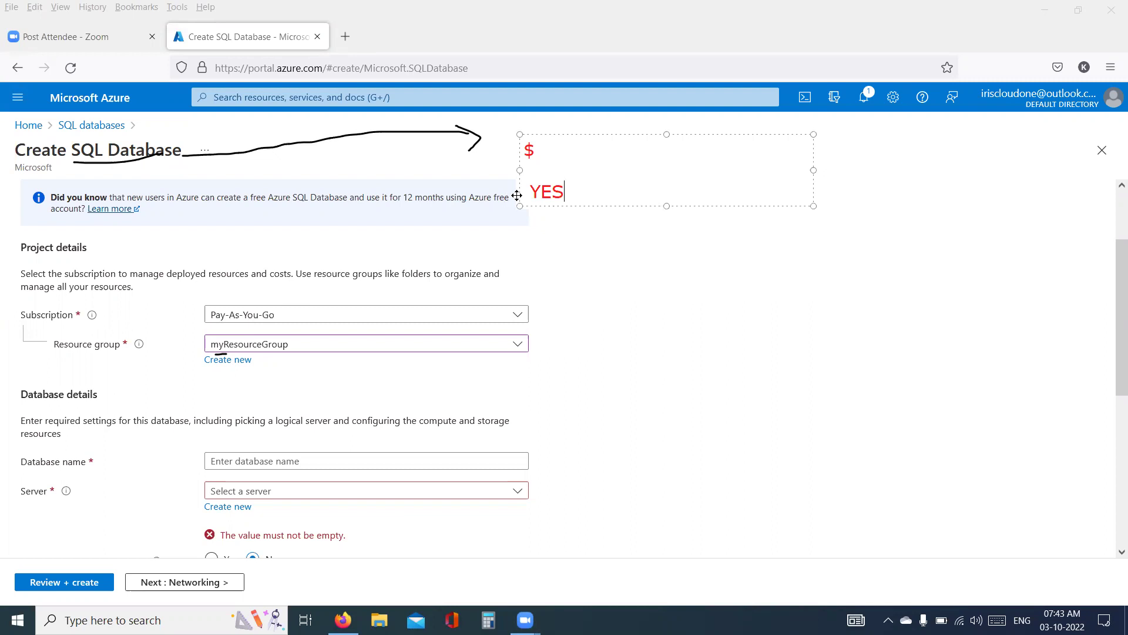
click(590, 240)
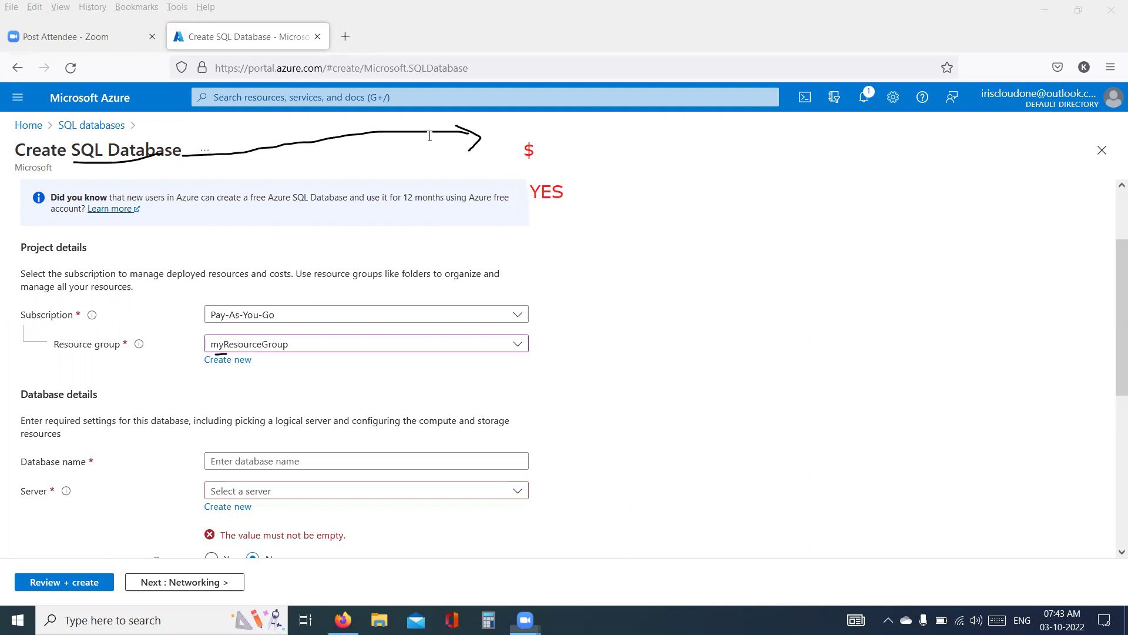
scroll(454, 238, down, 5)
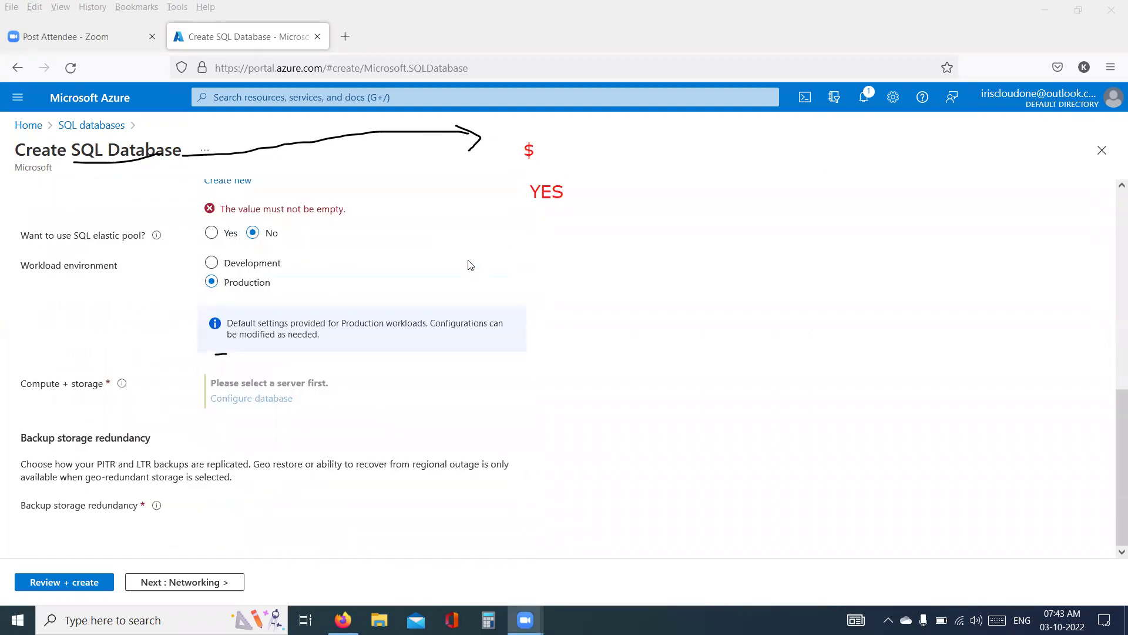
scroll(473, 265, up, 6)
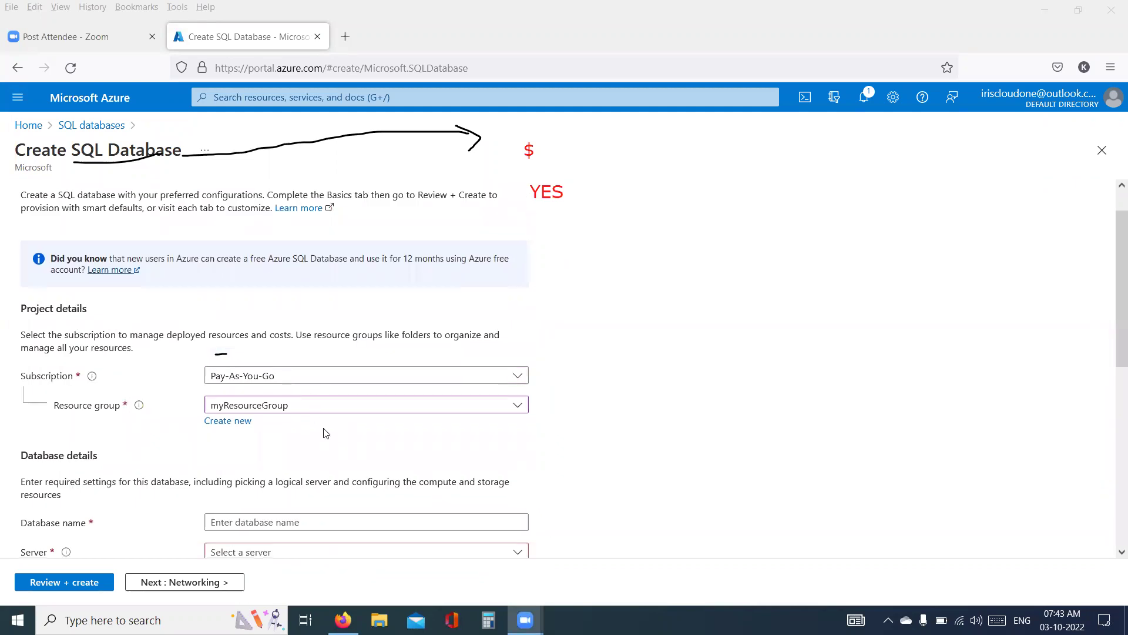
scroll(323, 431, down, 4)
click(245, 291)
- Name the database 'test' and start a new server named testssdsihajf
text(test)
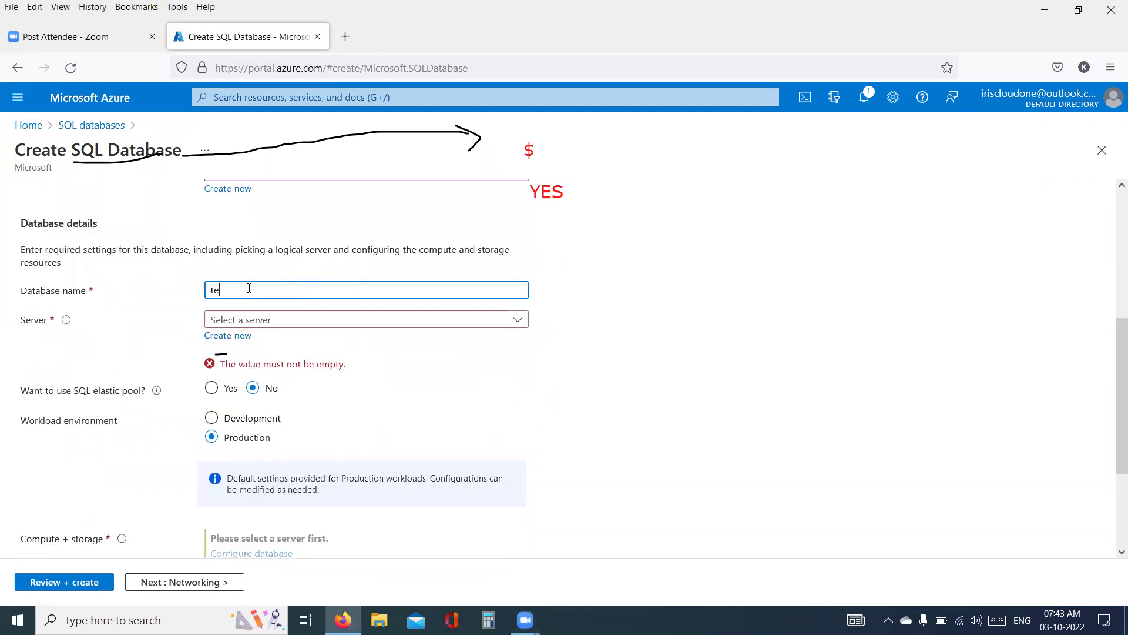
click(279, 325)
click(512, 411)
scroll(474, 403, down, 2)
scroll(352, 387, up, 3)
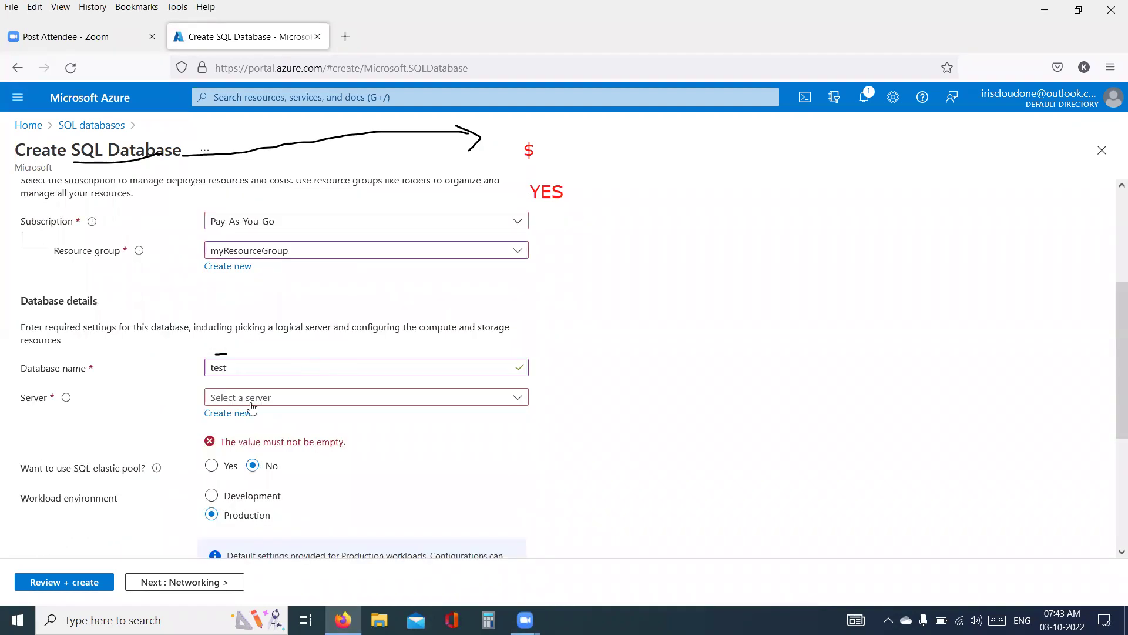
click(238, 414)
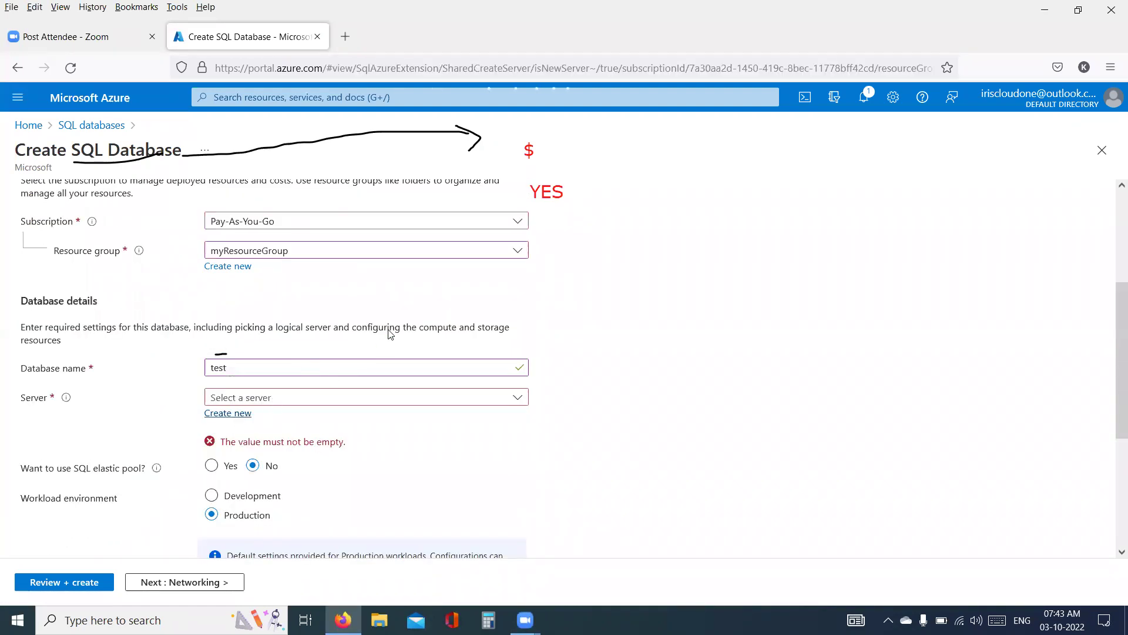
text(testssdsihajf)
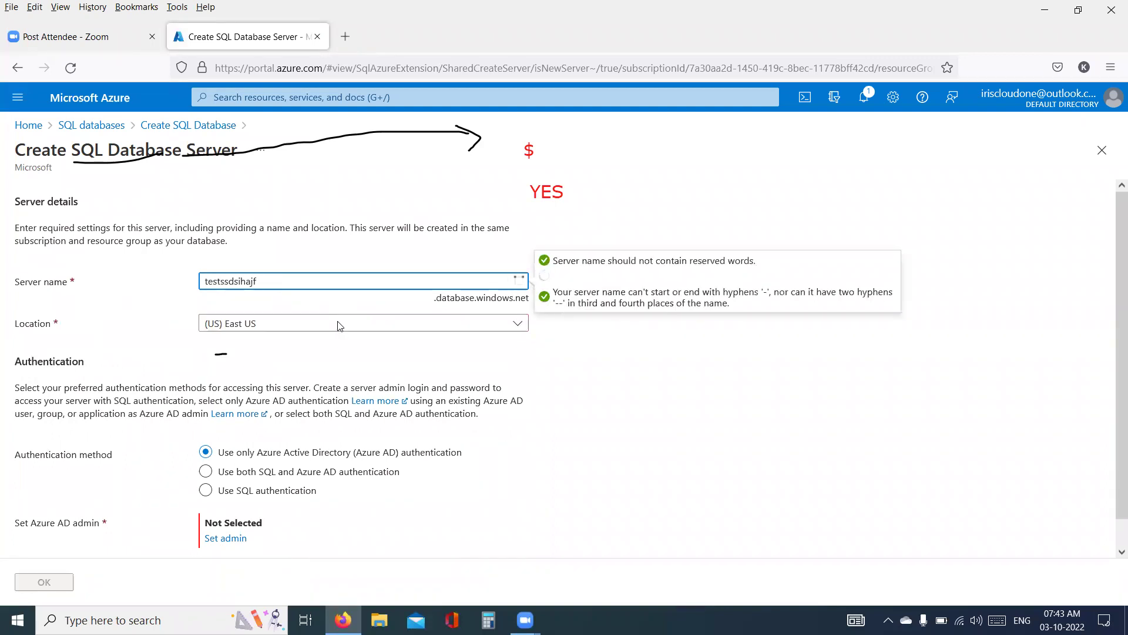
scroll(340, 323, down, 1)
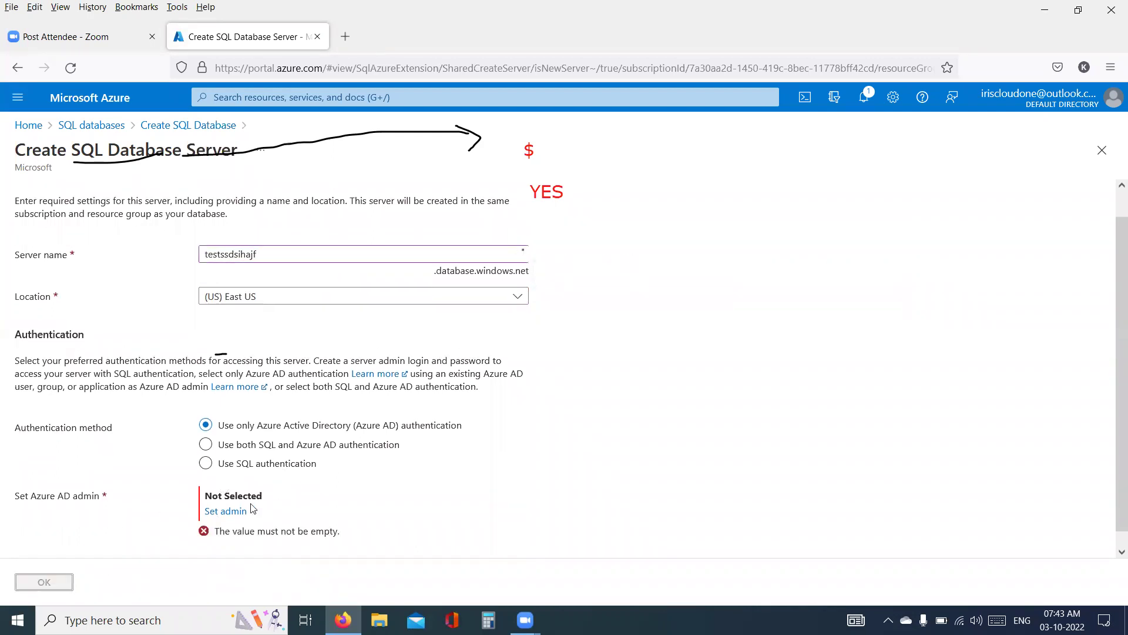
- Switch the server to SQL authentication, enter an admin login and password, and confirm
click(225, 468)
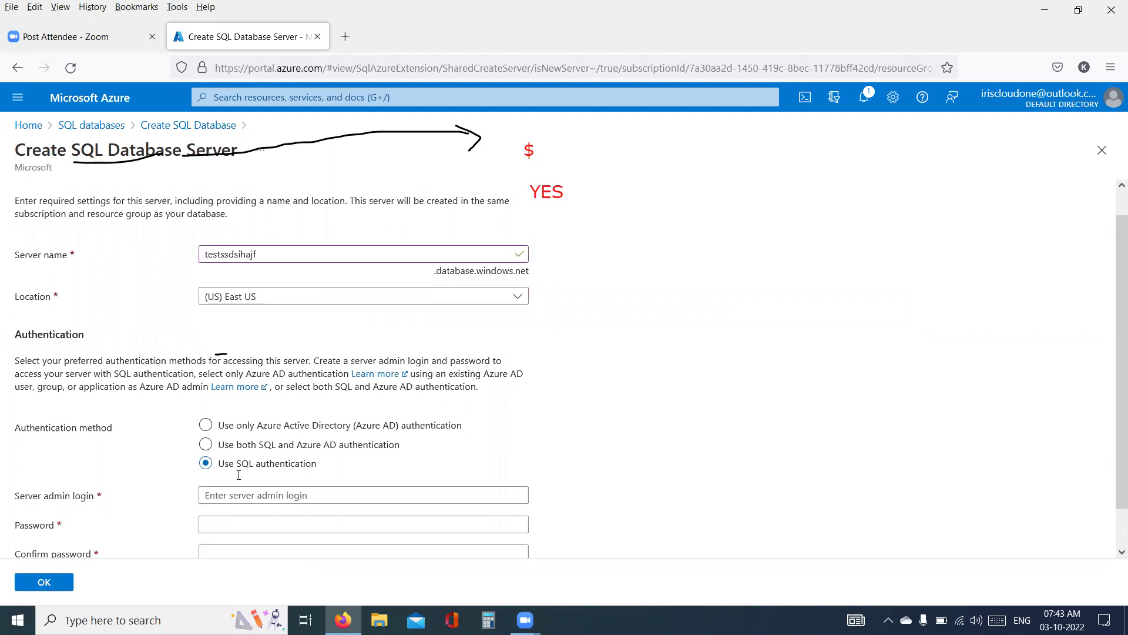
scroll(229, 467, down, 1)
click(235, 454)
text(te)
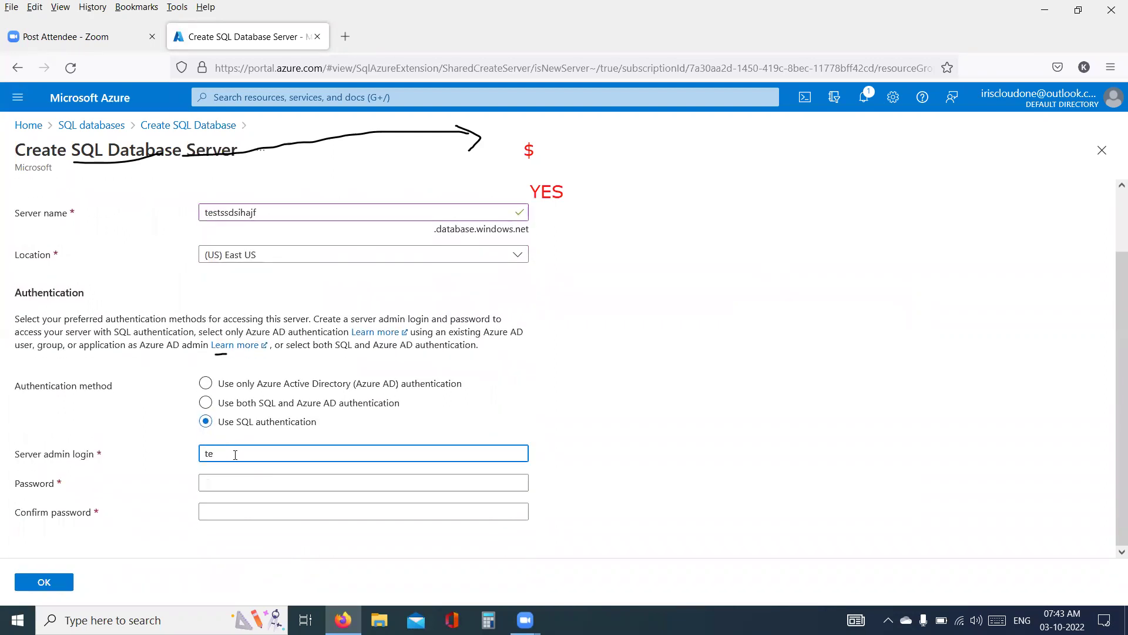
text(stuser)
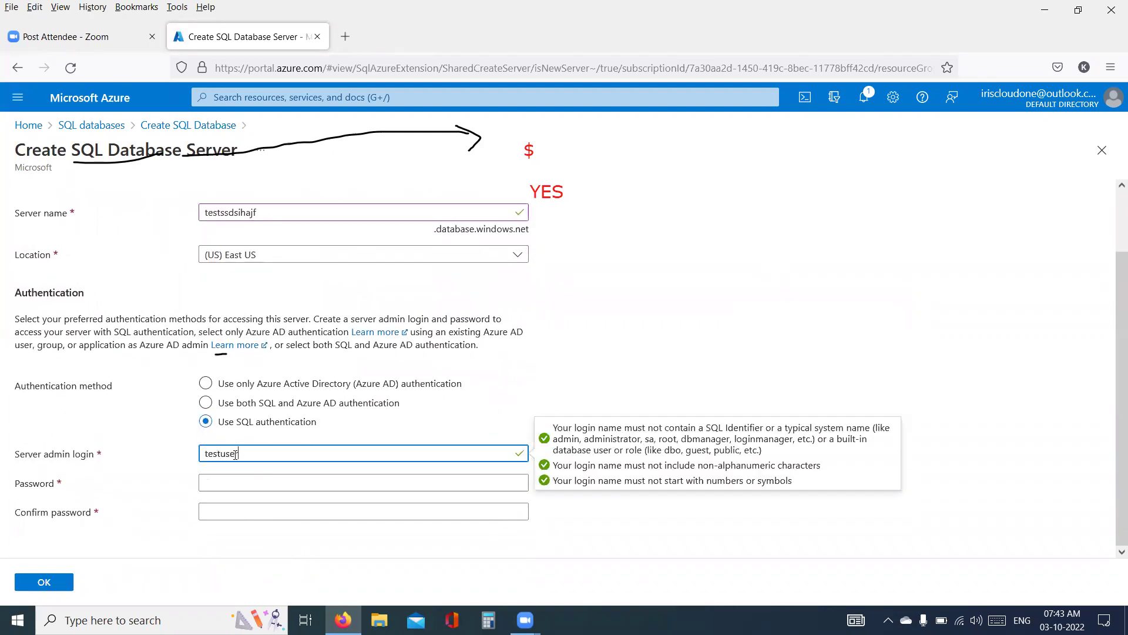
click(255, 479)
text(Test@1234)
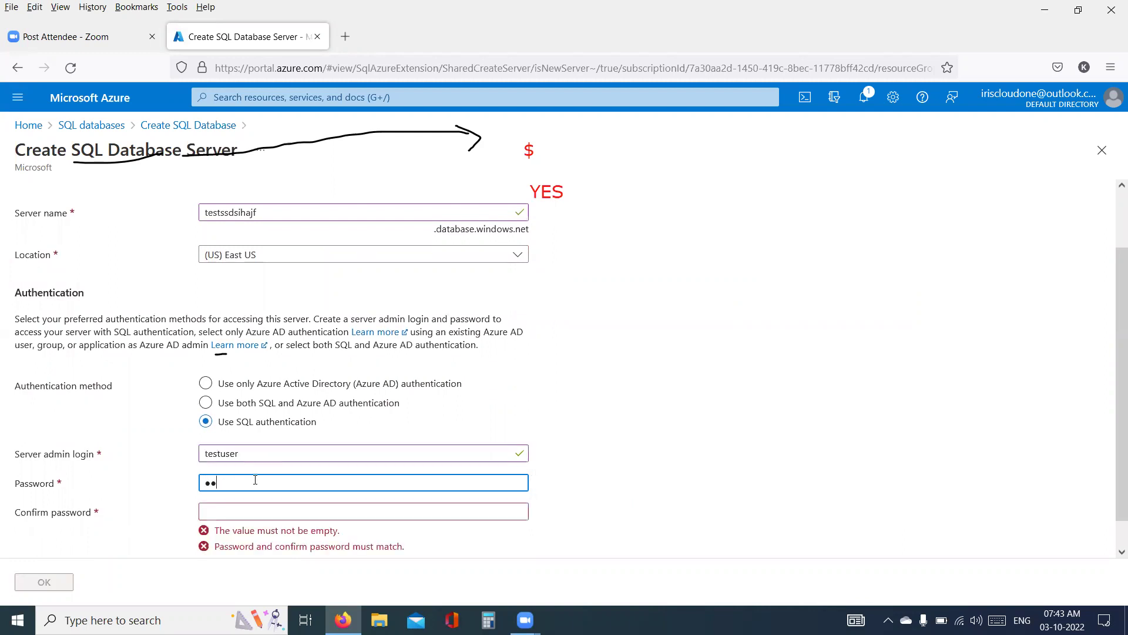
text(5)
click(250, 509)
text(Test@12345)
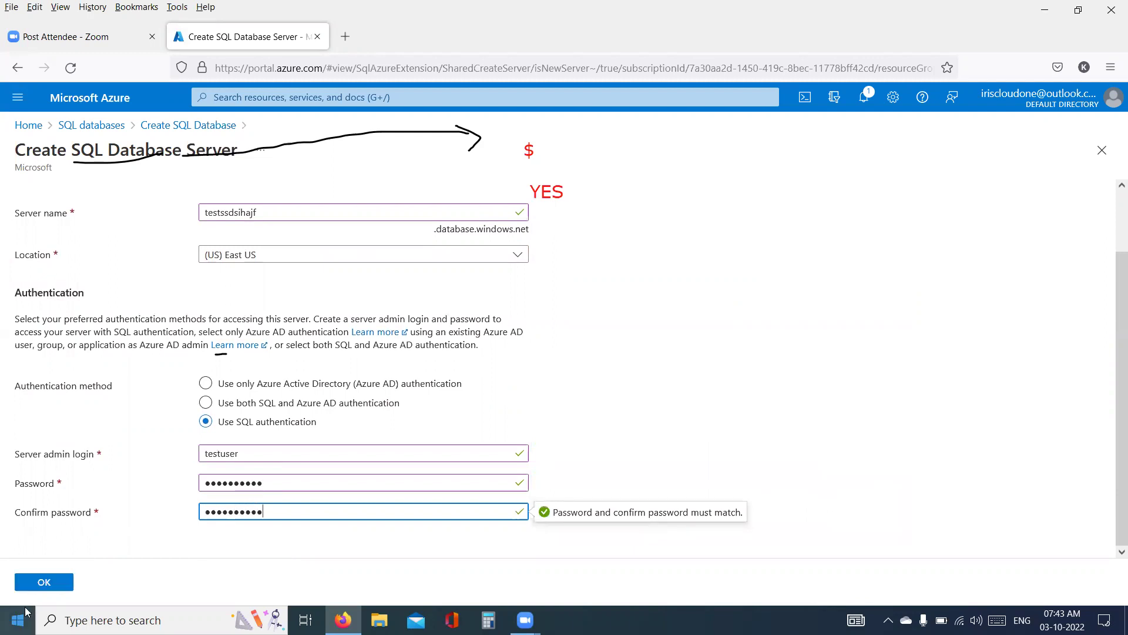
key(Tab)
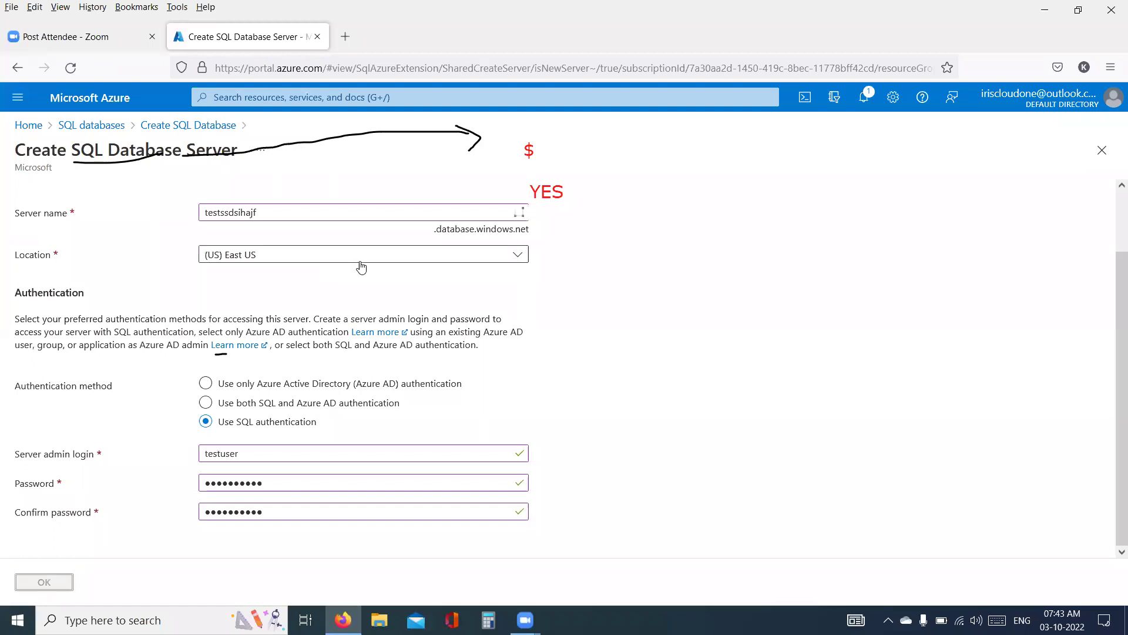
key(Return)
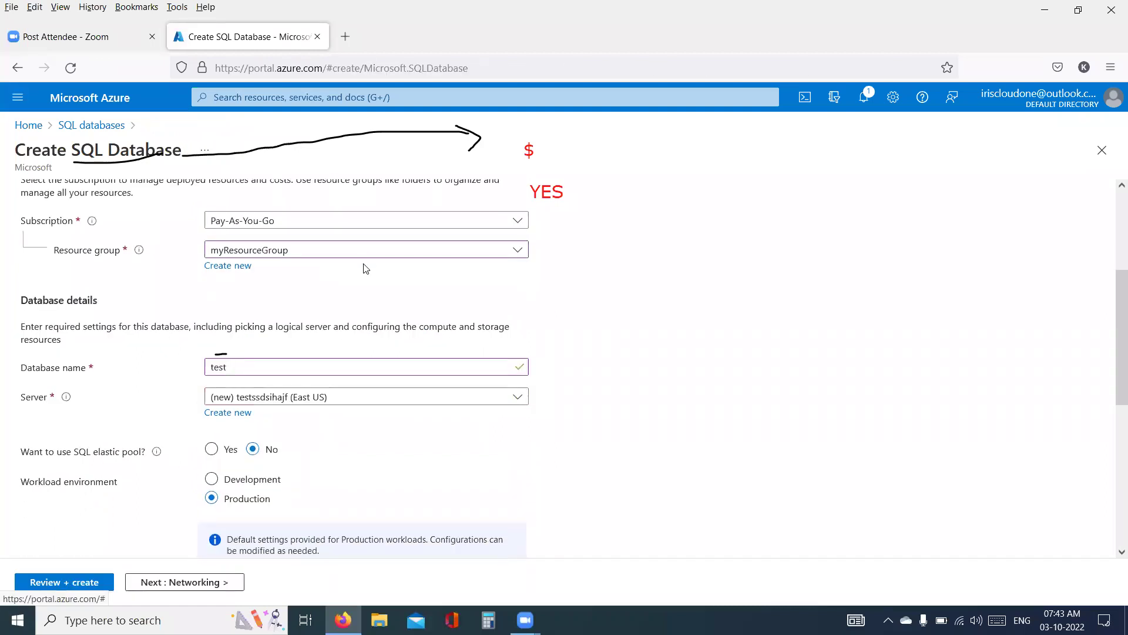
scroll(345, 292, down, 3)
scroll(270, 340, down, 3)
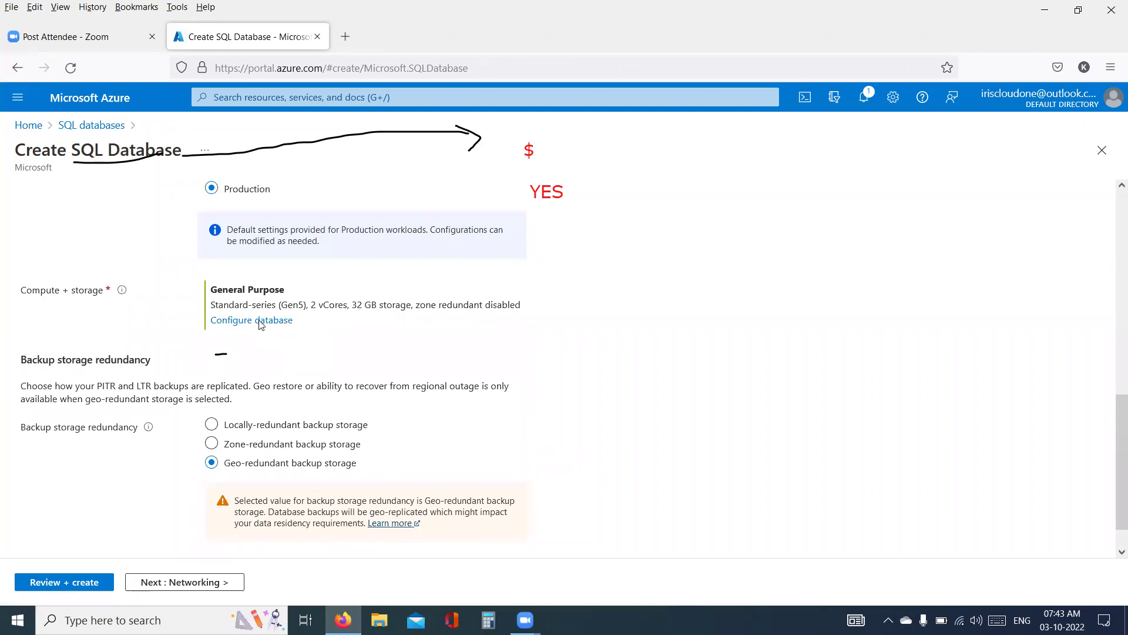
click(259, 322)
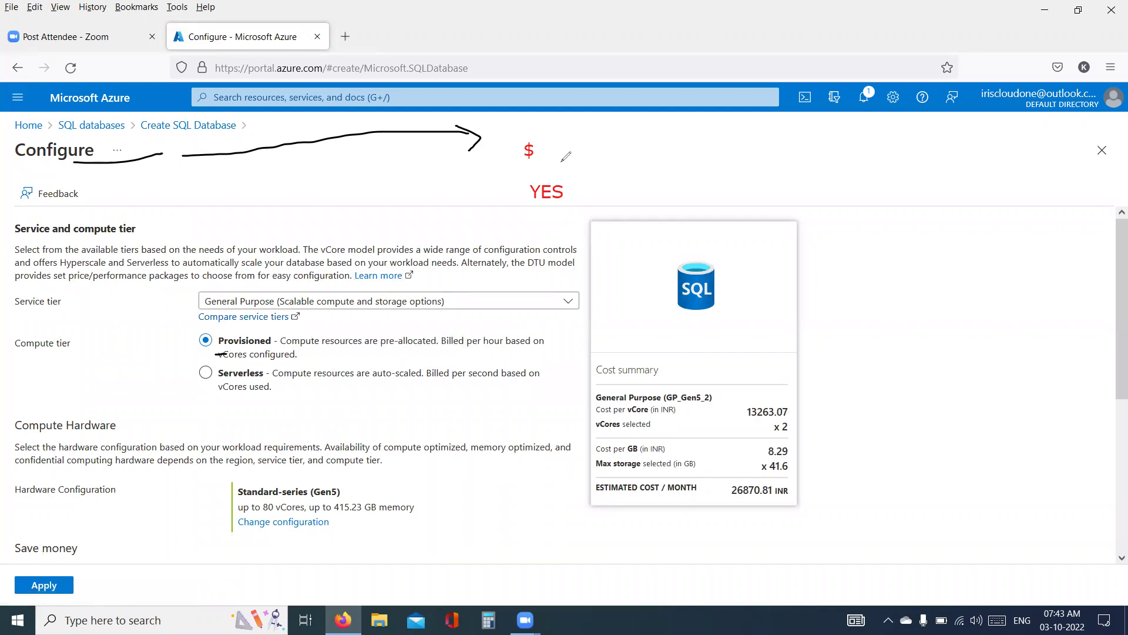
- Ink over the 26870.81 INR cost estimate and SQL icon, then clear all annotations with E
drag(732, 503, 767, 491)
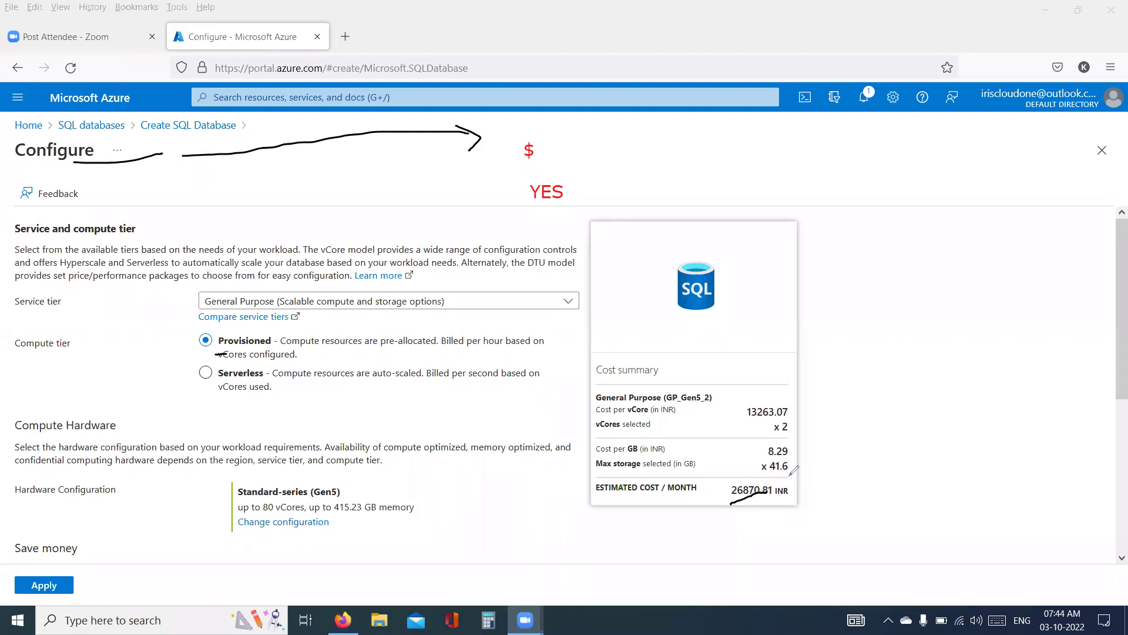
mouse_move(791, 473)
mouse_down()
mouse_move(788, 508)
mouse_move(808, 476)
mouse_up()
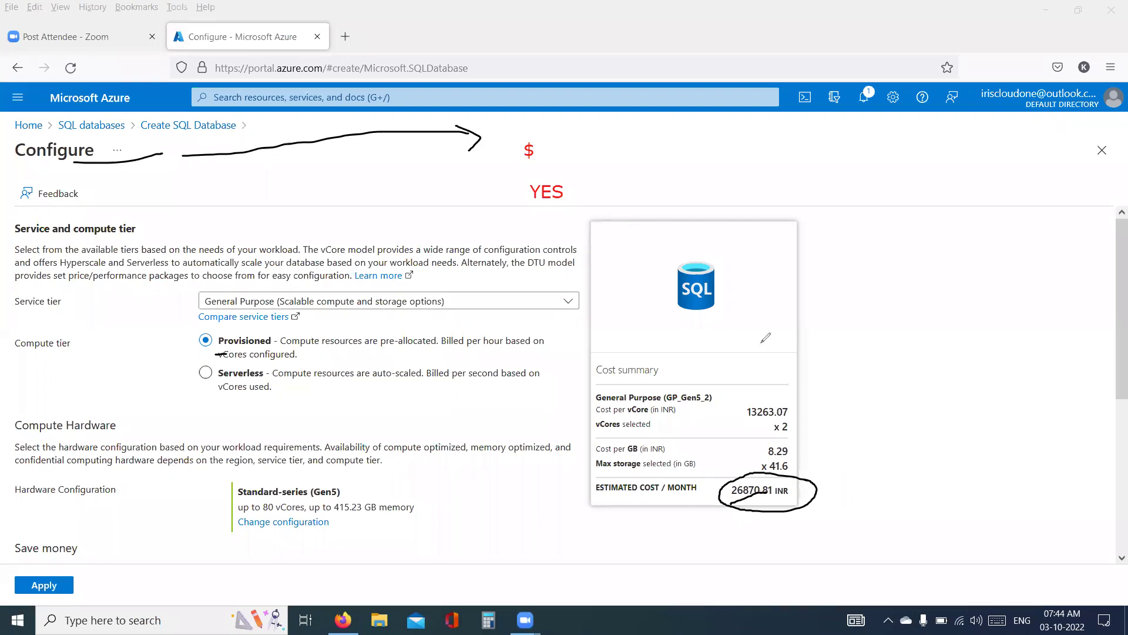
click(674, 319)
drag(675, 319, 727, 312)
mouse_move(869, 437)
mouse_down()
mouse_move(878, 453)
mouse_move(828, 480)
mouse_move(852, 489)
mouse_up()
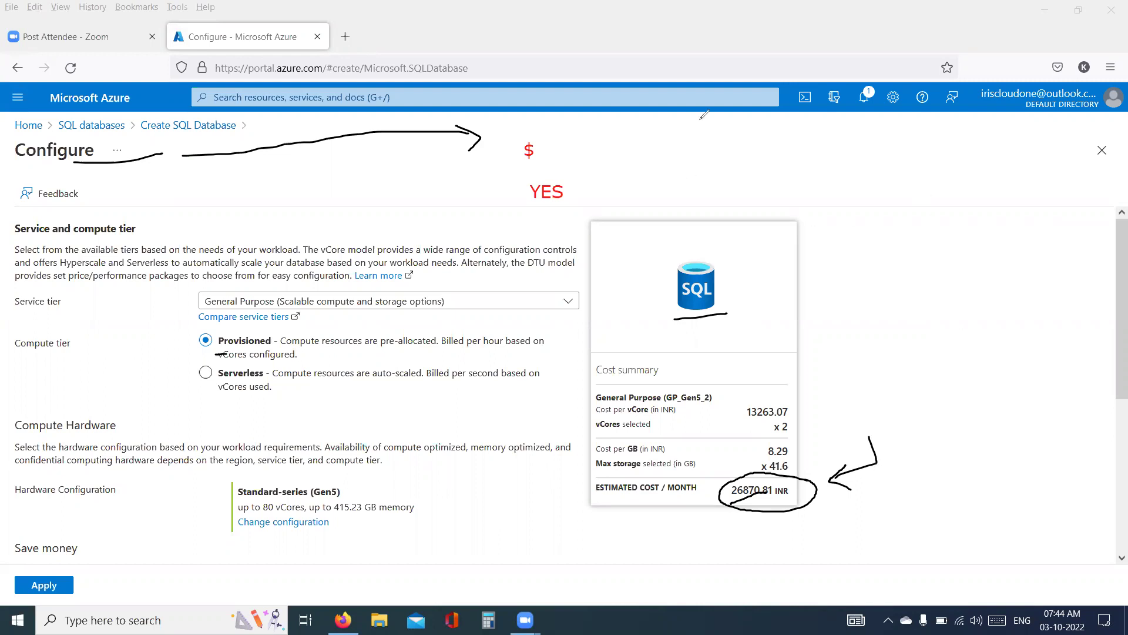
key(e)
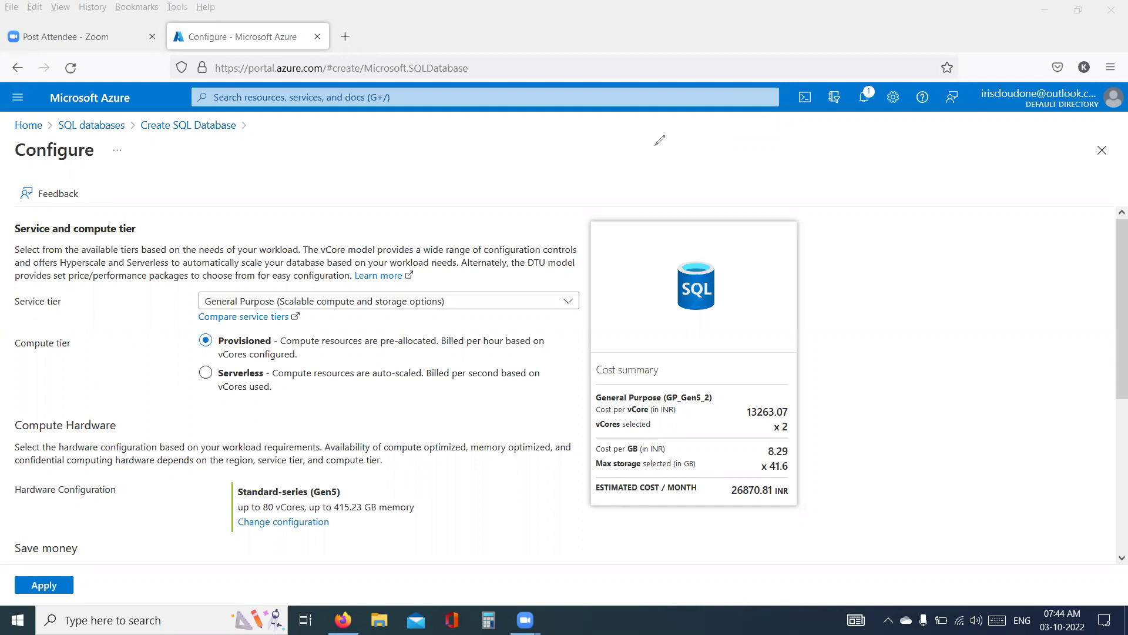
click(726, 184)
text(Track avail)
key(Return)
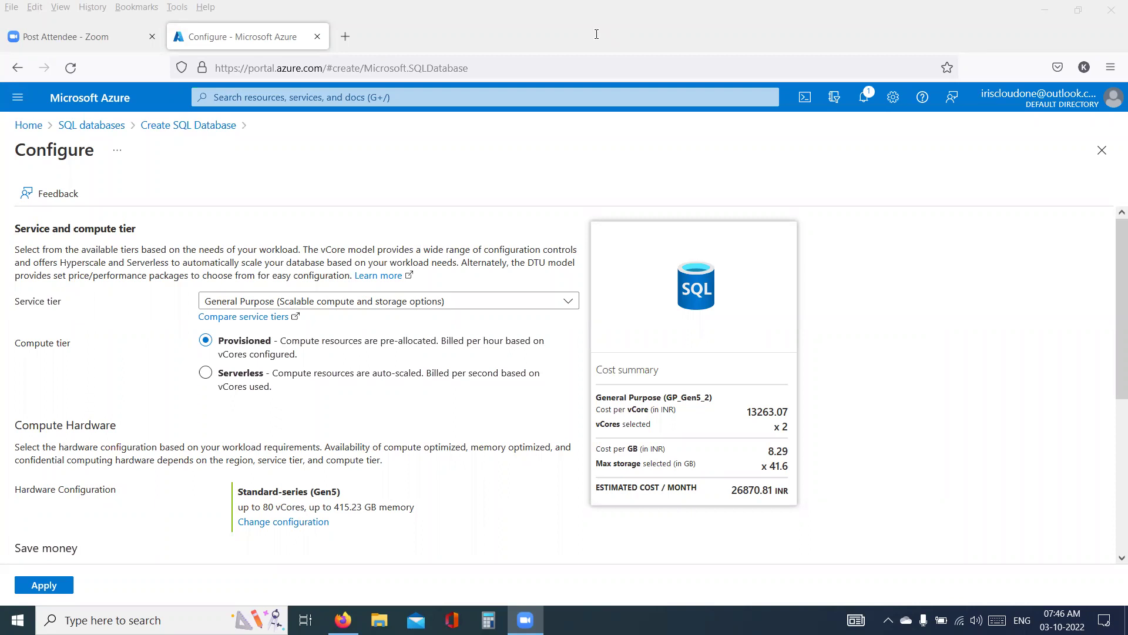
- Type the red note 'Tracker for using resources' right of the Configure title, fixing a typo
click(673, 149)
text(Tra)
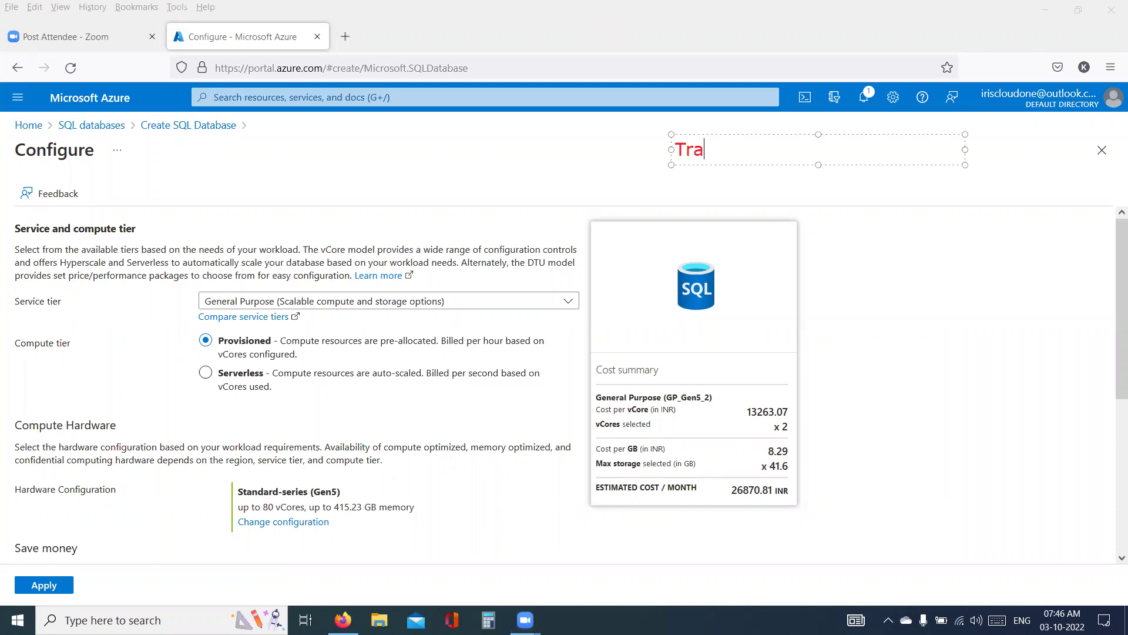
text(cker for us)
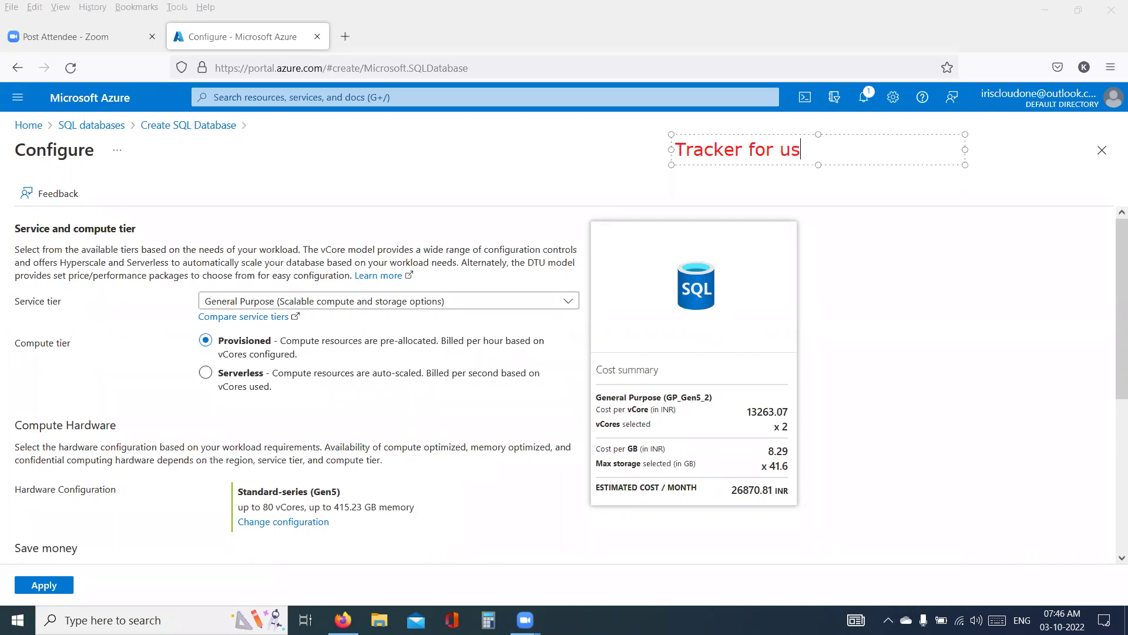
text(ing resourd)
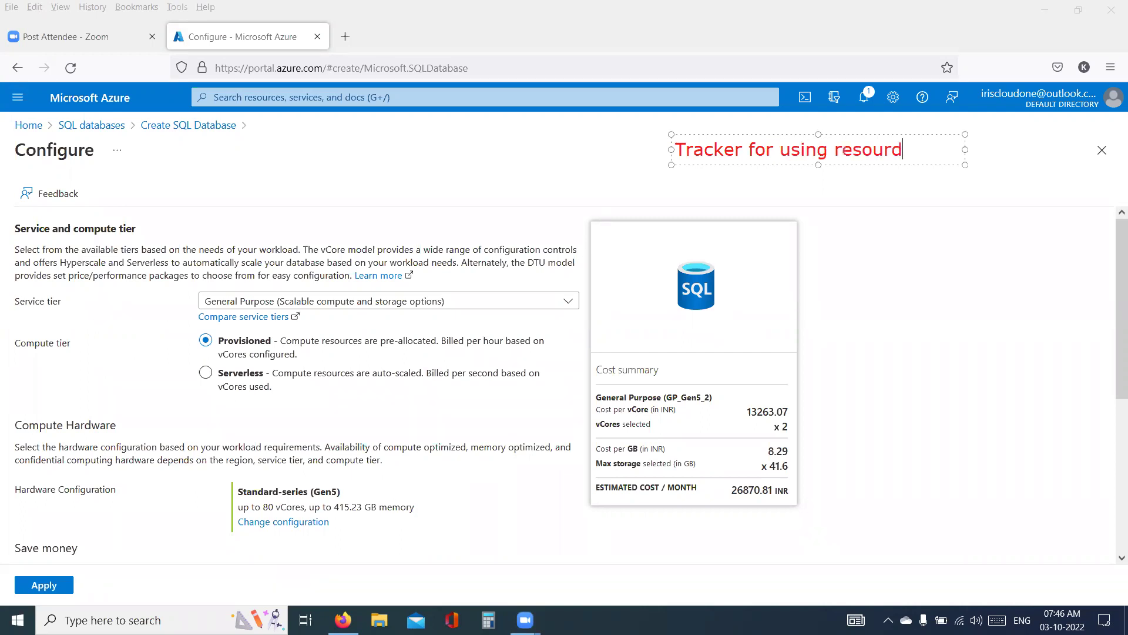
key(BackSpace)
text(ces)
click(718, 152)
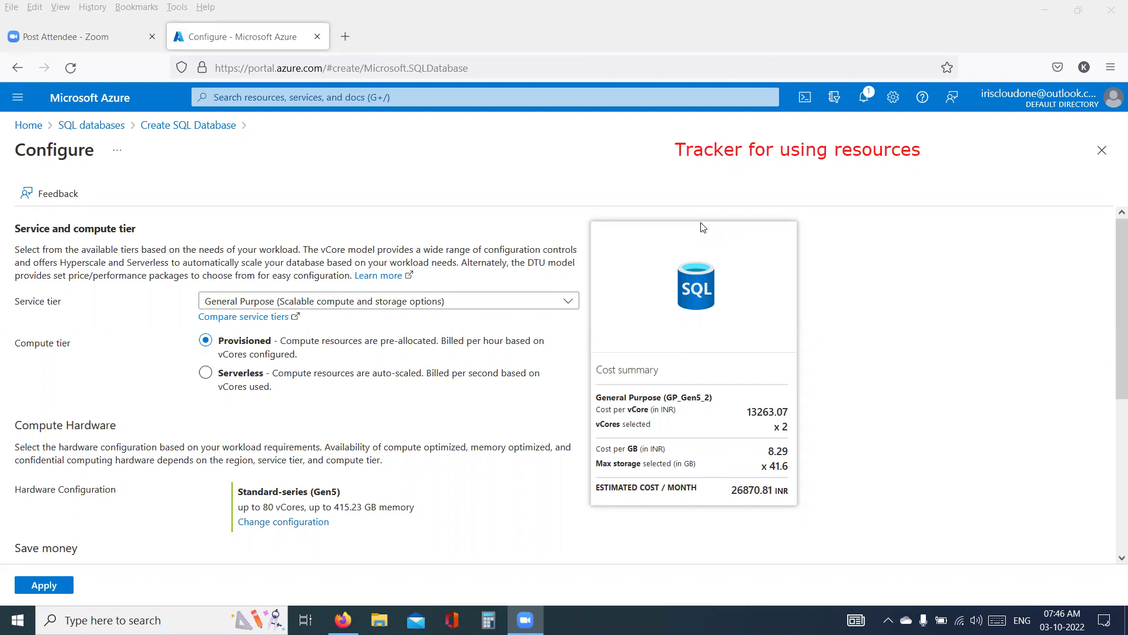
- Return to the Create SQL Database form and write a red note 'subscribe to azure' on the right
click(108, 130)
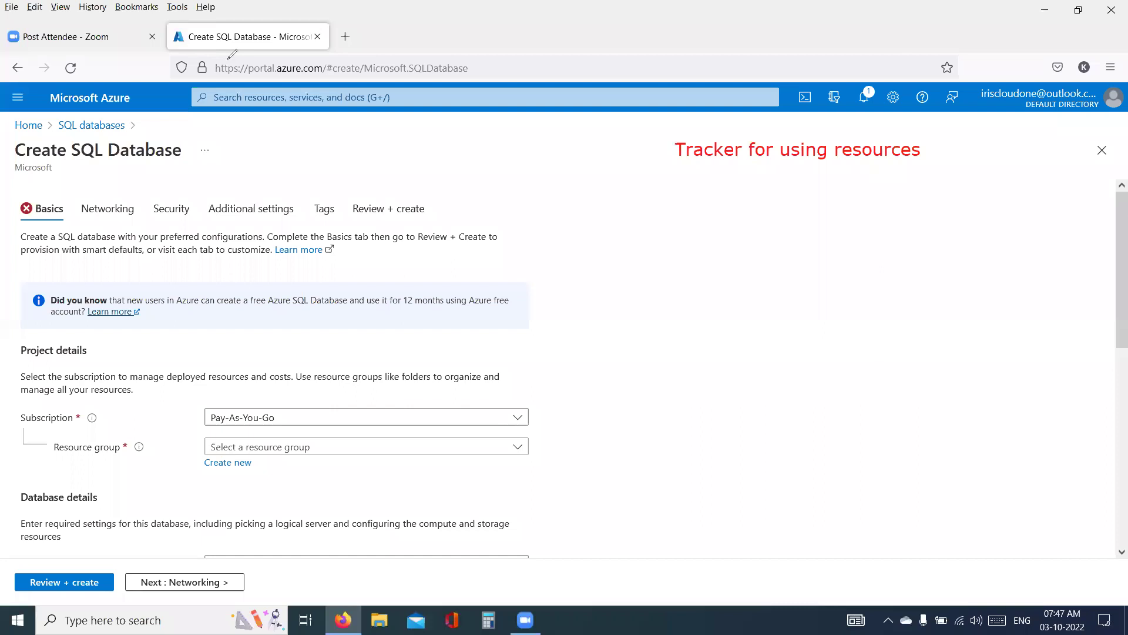
click(661, 232)
text(subc)
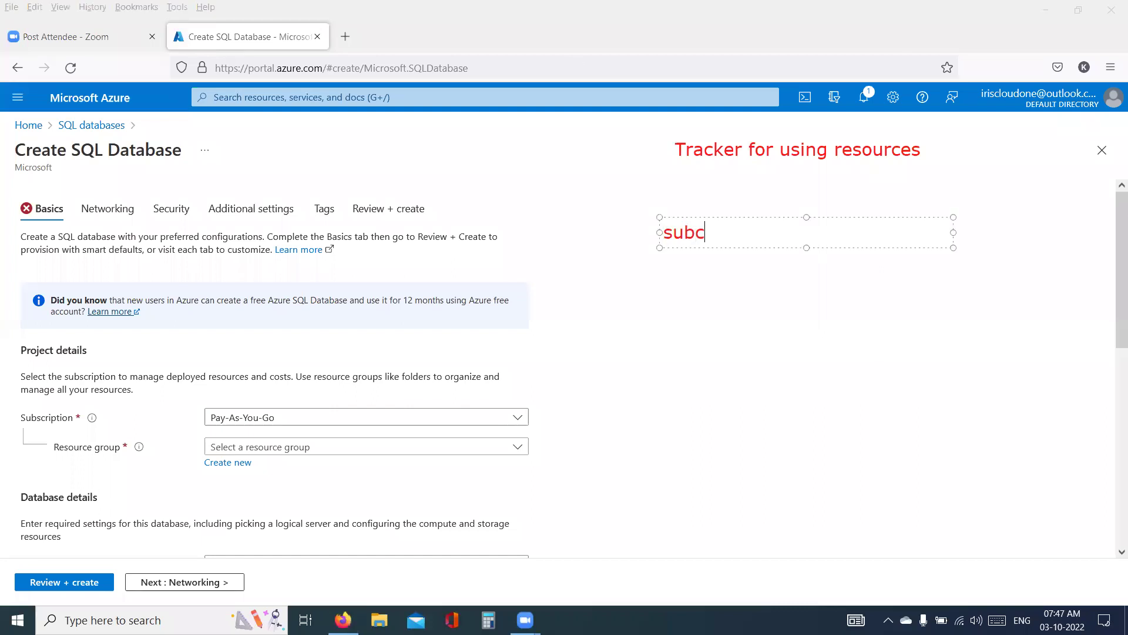
key(BackSpace)
text(scribe to azyre)
key(BackSpace)
key(BackSpace)
key(BackSpace)
text(ure)
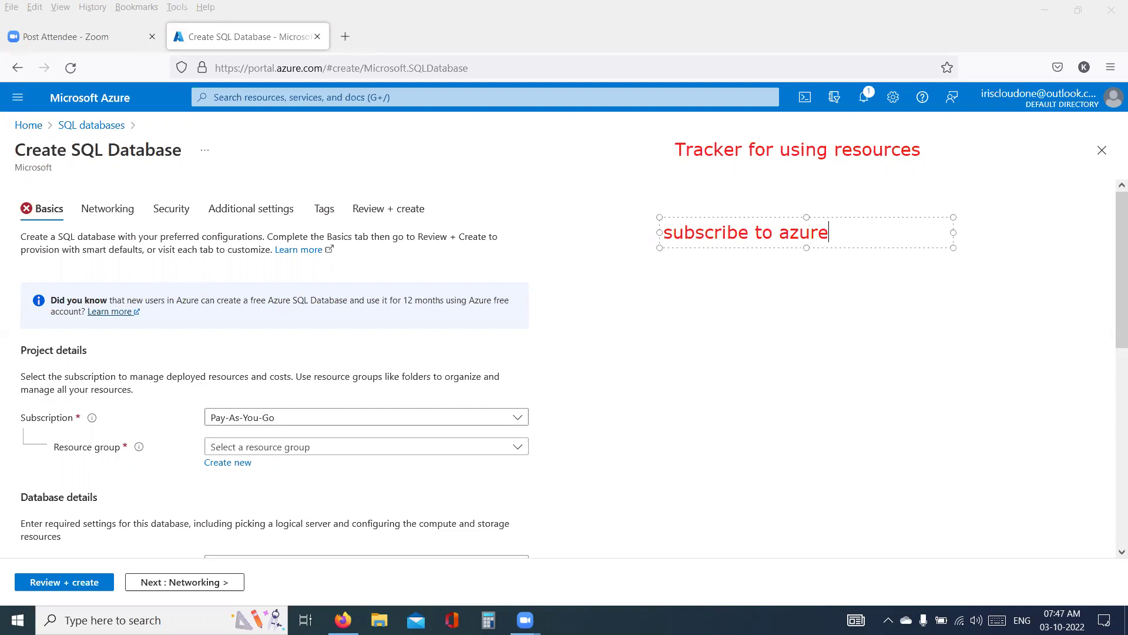
- Add a second line 'Make Payment' to the red note
key(Return)
text(Make Paye)
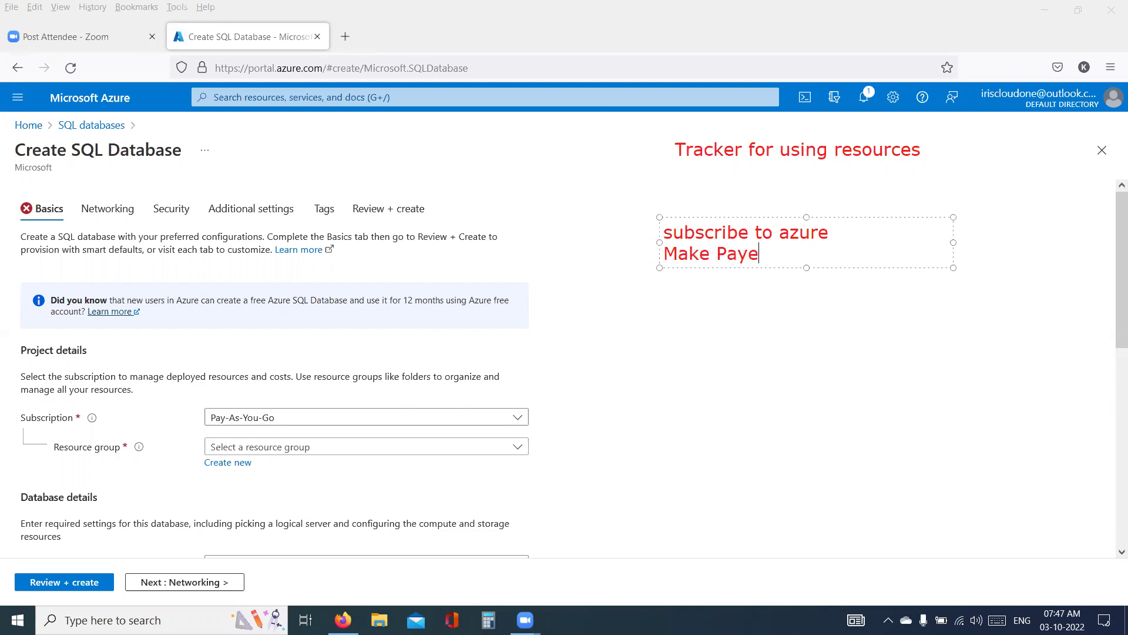
key(BackSpace)
text(ment)
- Underline the Subscription label and circle its Pay-As-You-Go value in red ink
click(912, 394)
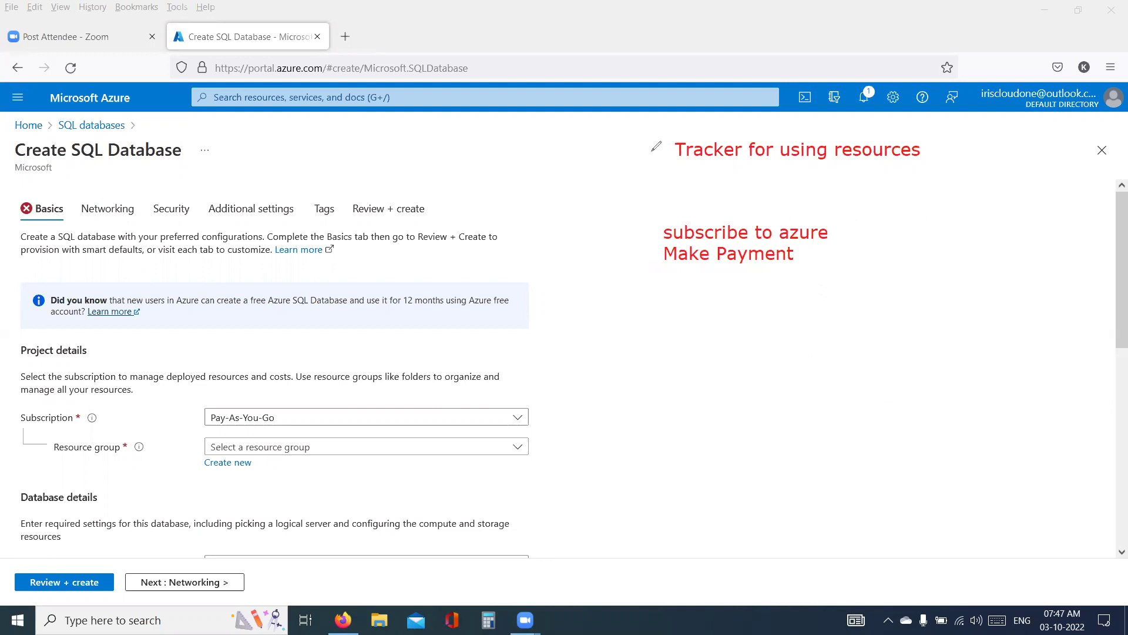
drag(19, 428, 68, 433)
mouse_move(212, 427)
mouse_down()
mouse_move(272, 432)
mouse_move(275, 408)
mouse_move(211, 403)
mouse_move(207, 428)
mouse_move(221, 431)
mouse_up()
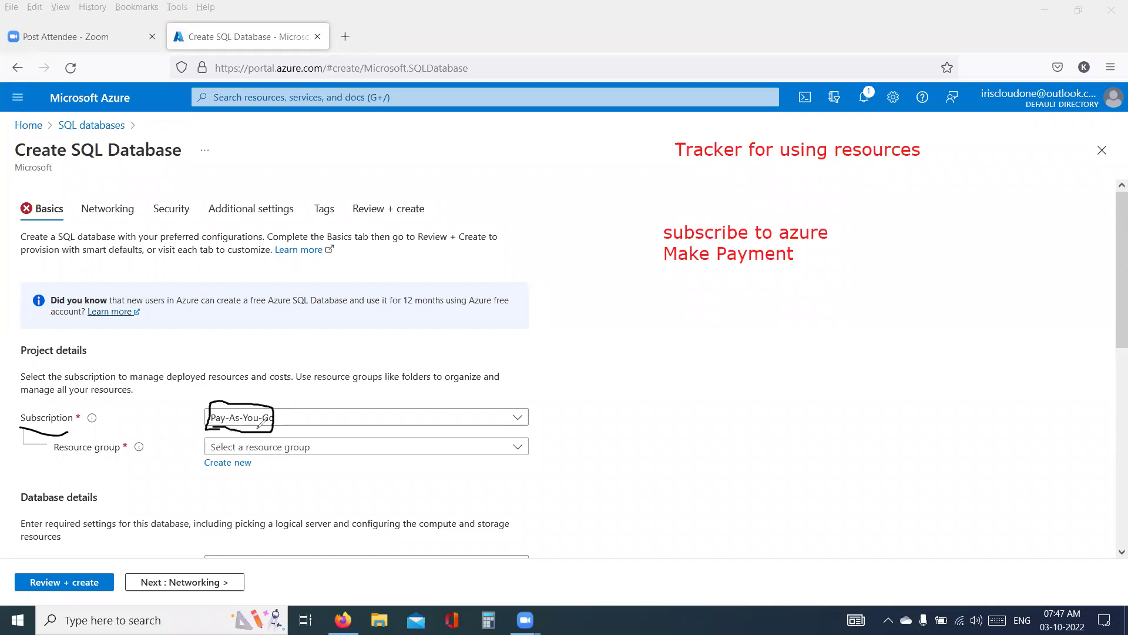
- Add a red 'Pay-as-You-Go' note below the earlier notes
click(666, 313)
text(Pay-as-Yoy-)
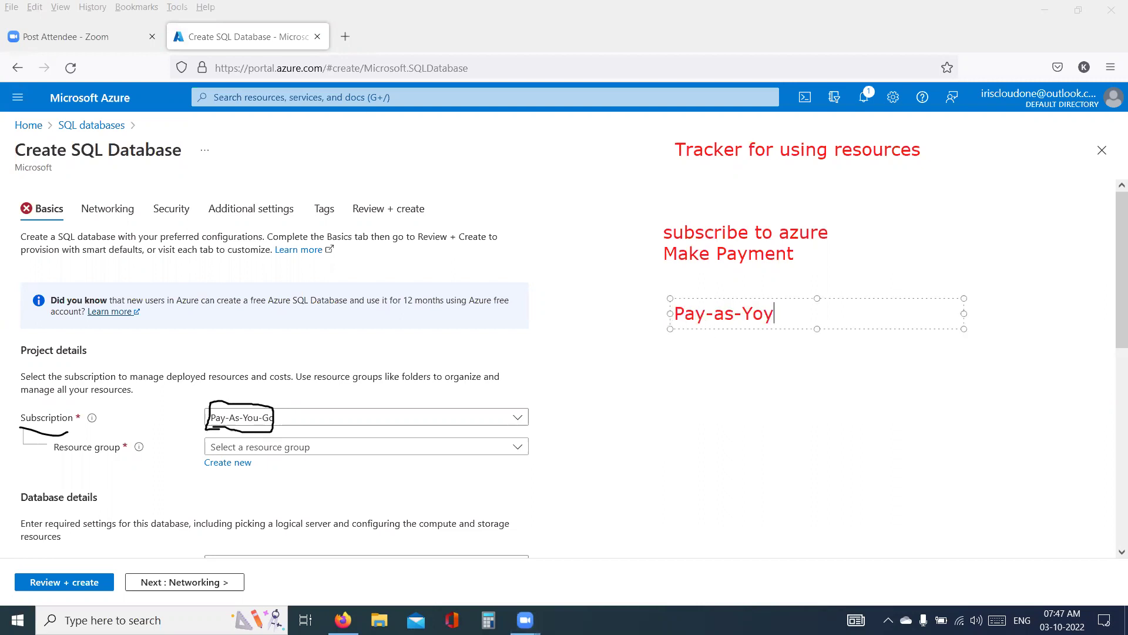
key(BackSpace)
key(BackSpace)
text(u-Go)
click(748, 412)
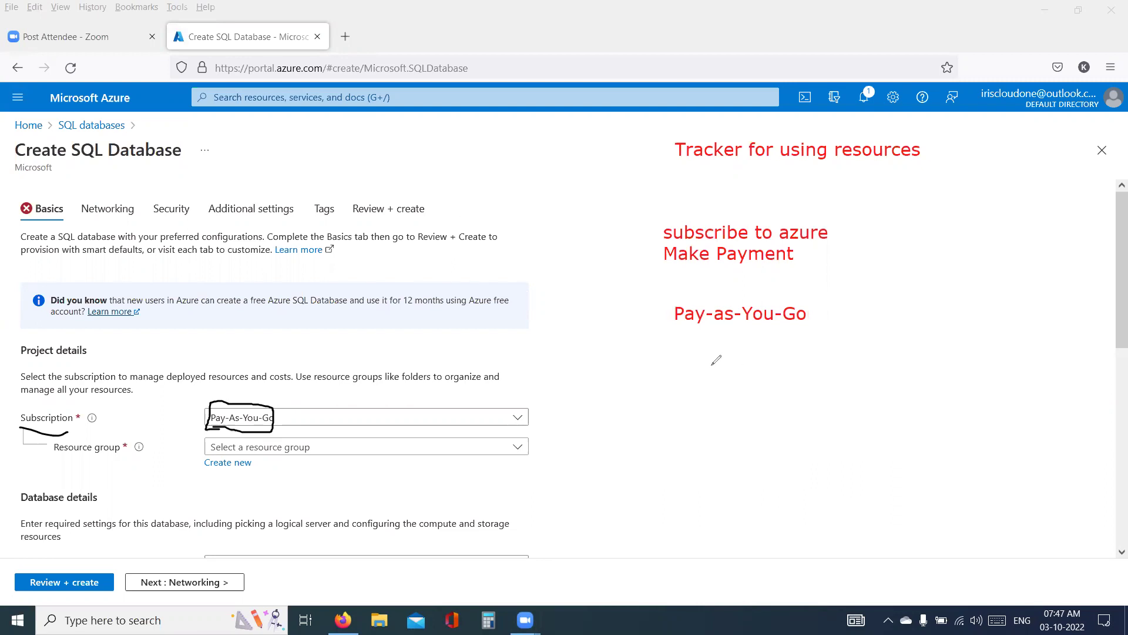
- Draw a boxed S arrowing to '1 month' and start a '0.50 USD/hr' note
mouse_move(712, 365)
mouse_down()
mouse_move(724, 387)
mouse_move(686, 395)
mouse_move(751, 425)
mouse_move(757, 353)
mouse_move(660, 360)
mouse_up()
mouse_move(757, 381)
mouse_down()
mouse_move(818, 371)
mouse_move(804, 381)
mouse_up()
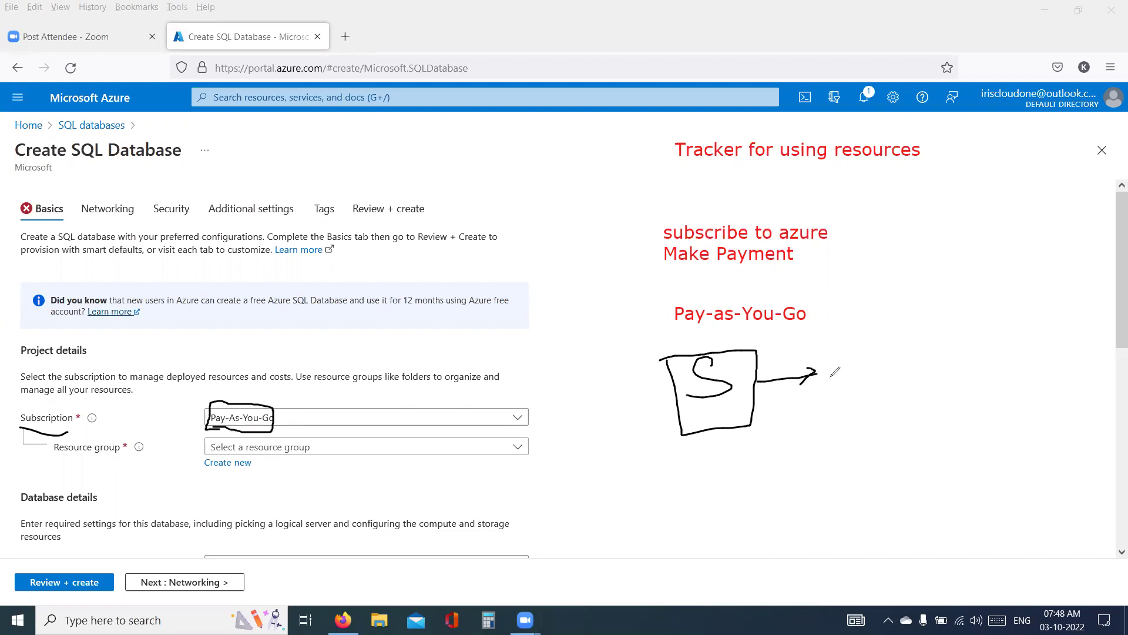
mouse_move(797, 346)
mouse_down()
mouse_move(841, 354)
mouse_move(829, 344)
mouse_move(897, 330)
mouse_move(899, 310)
mouse_move(912, 329)
mouse_move(941, 318)
mouse_move(947, 346)
mouse_up()
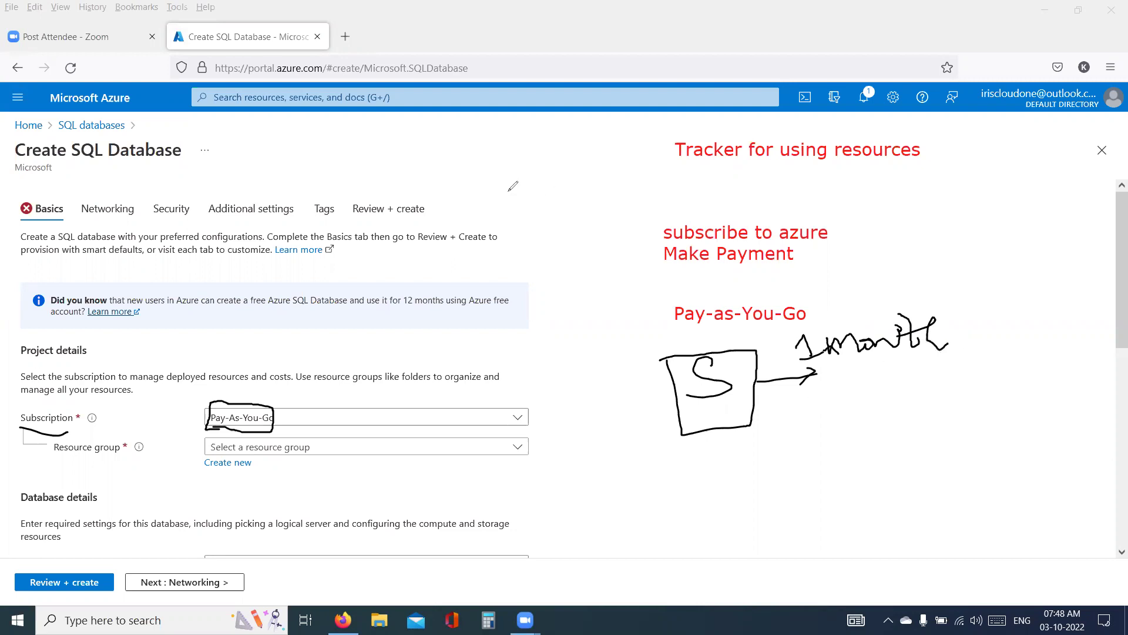
click(820, 397)
text(0.50 USD/hr)
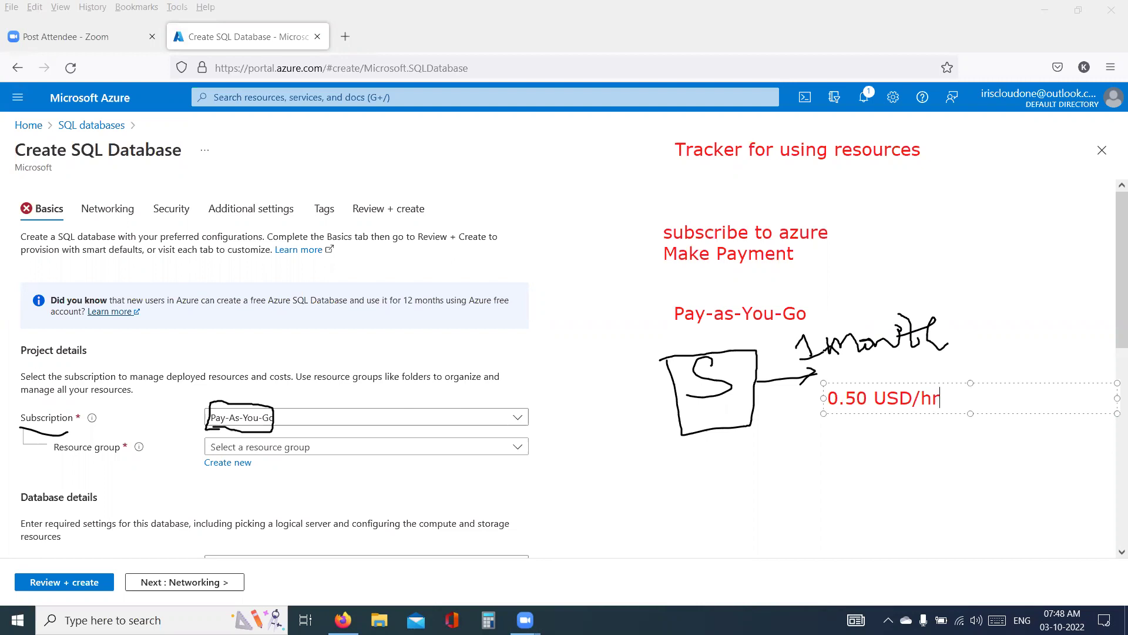
- Extend the rate note with lines 'Bill for the month = 0.5*720' and '= 360 USD'
key(Return)
text(Bi)
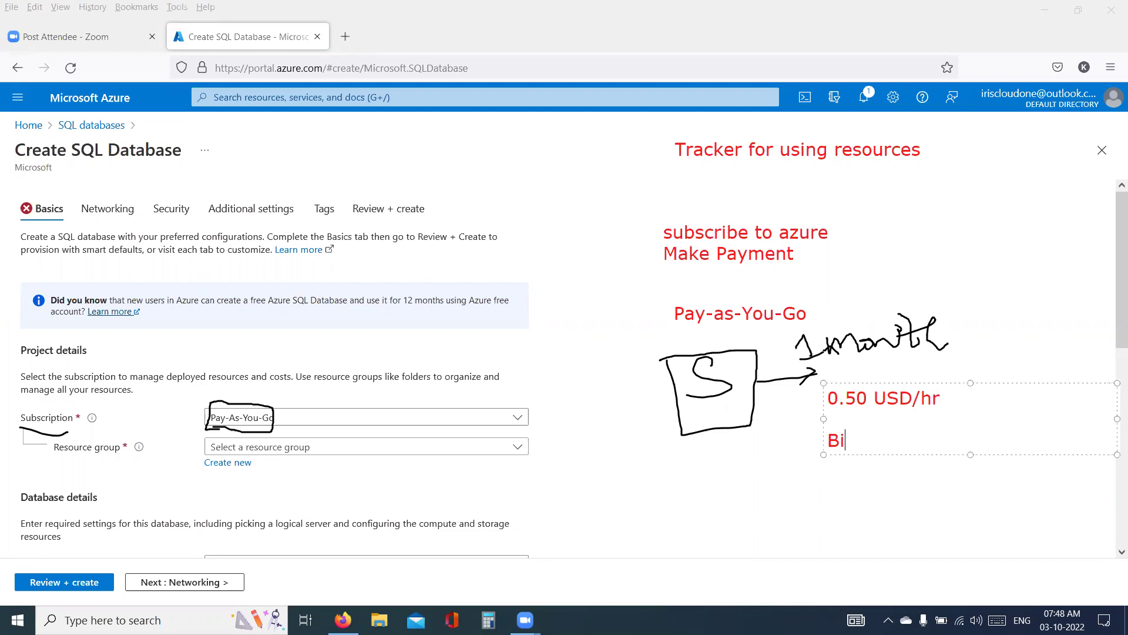
text(ll for the month )
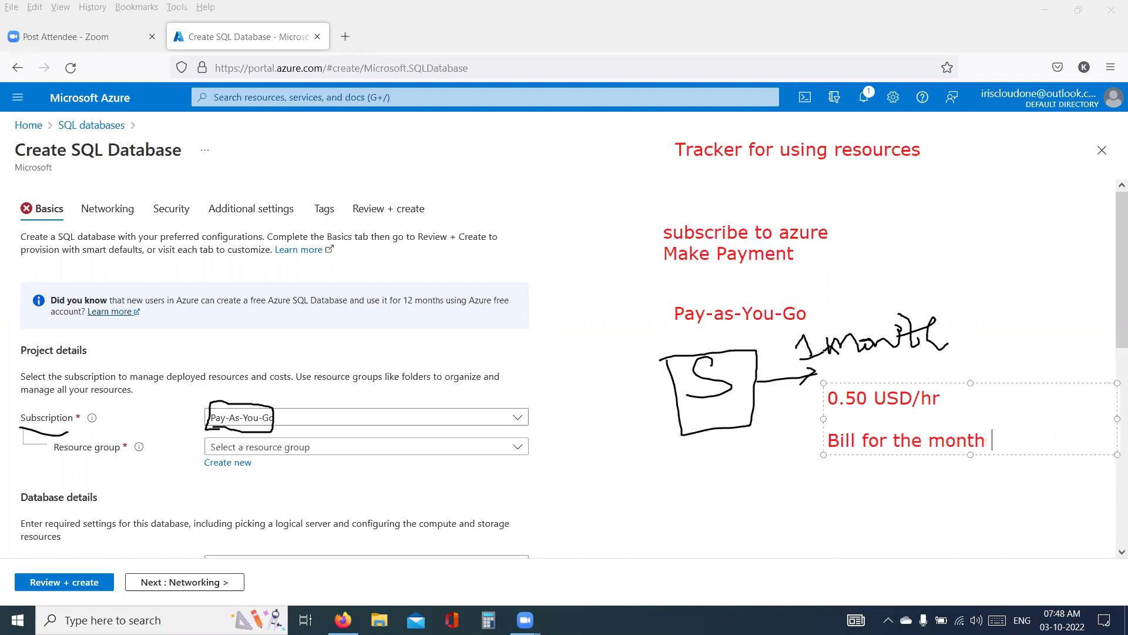
text(= 0.5*720)
key(Return)
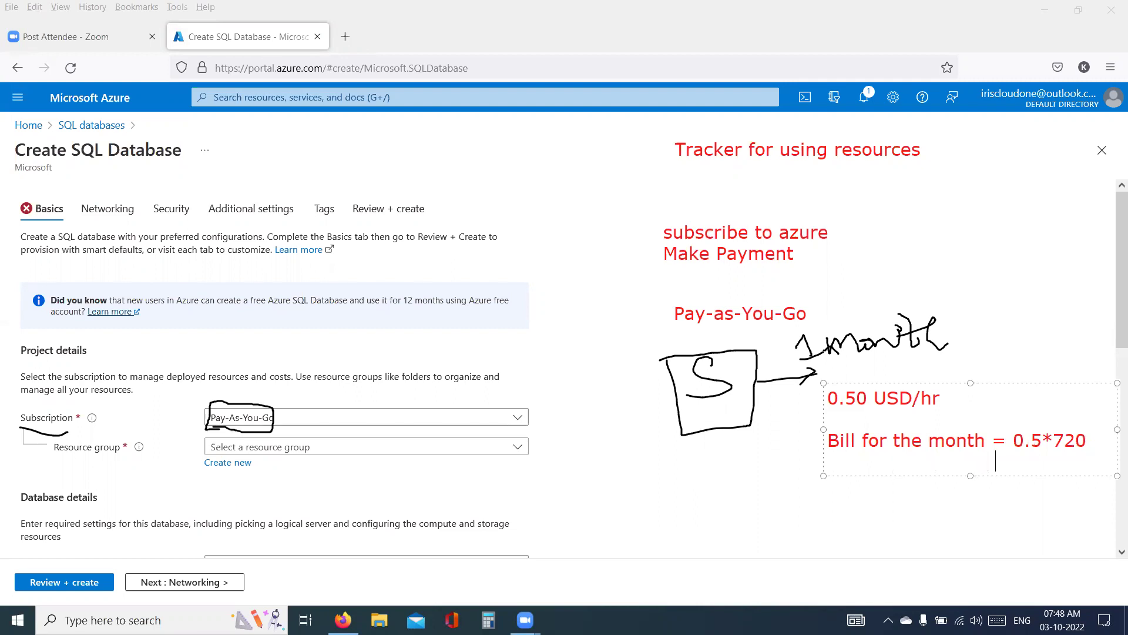
text(= 360 USD)
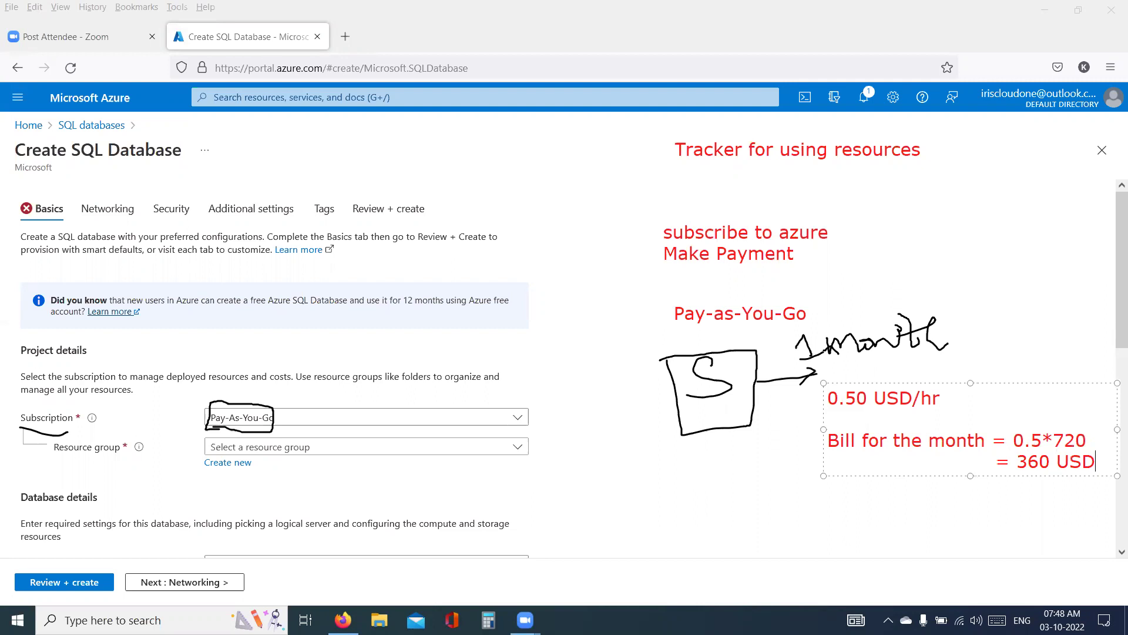
- Underline 360 USD, Pay-as-You-Go and 'month' in the billing notes
click(775, 477)
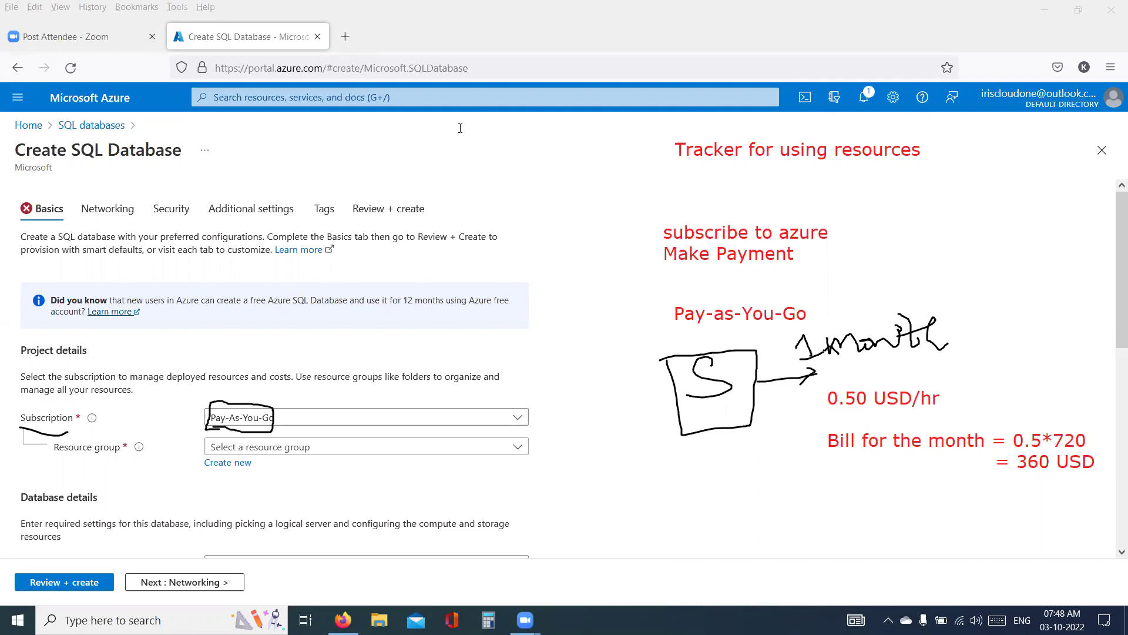
drag(1012, 483, 1058, 481)
drag(675, 326, 691, 329)
drag(1014, 483, 1057, 480)
drag(747, 326, 812, 317)
drag(929, 452, 1040, 447)
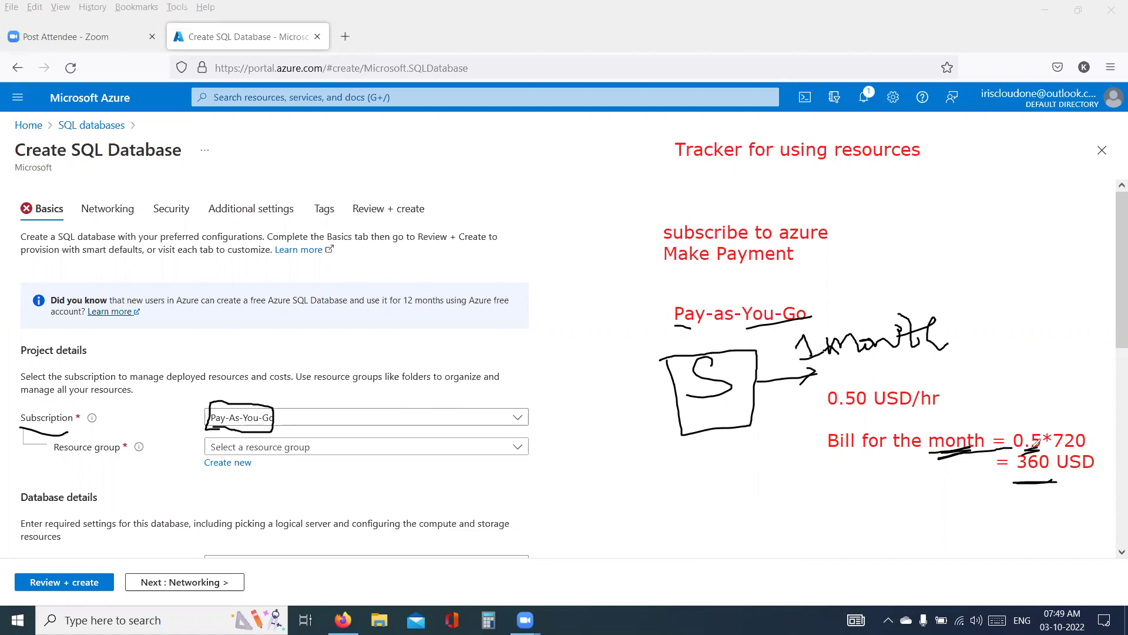
- Arrow the 0.5 rate, box 360 USD, and link Pay-as-You-Go to the Subscription field
drag(1028, 388, 1034, 440)
key(ctrl+z)
mouse_move(1019, 391)
mouse_down()
mouse_move(1022, 418)
mouse_move(1028, 401)
mouse_move(1072, 418)
mouse_up()
drag(1032, 491, 1061, 489)
drag(1097, 444, 1005, 464)
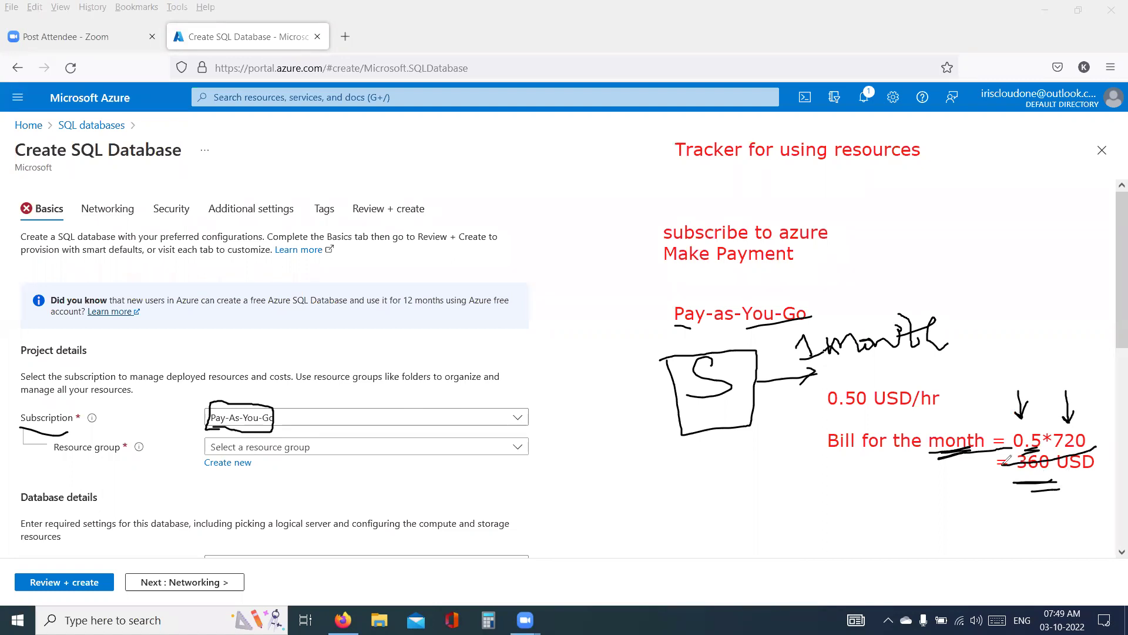
key(ctrl+z)
mouse_move(1087, 436)
mouse_down()
mouse_move(1016, 448)
mouse_move(1026, 480)
mouse_move(1092, 473)
mouse_move(1091, 444)
mouse_up()
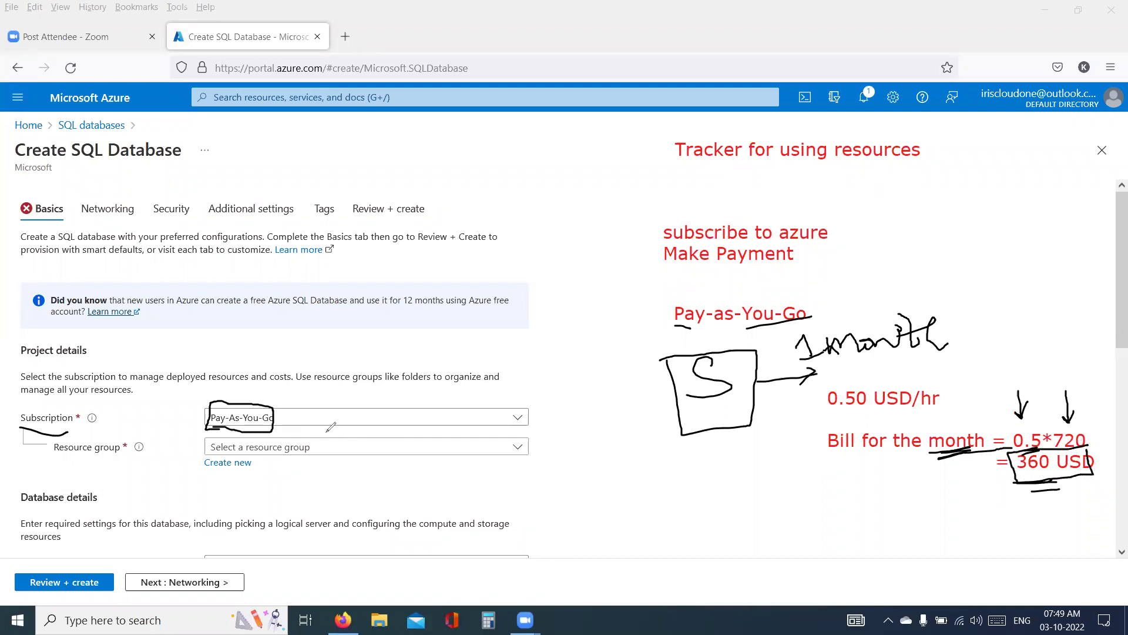
mouse_move(679, 316)
mouse_down()
mouse_move(471, 360)
mouse_move(275, 421)
mouse_up()
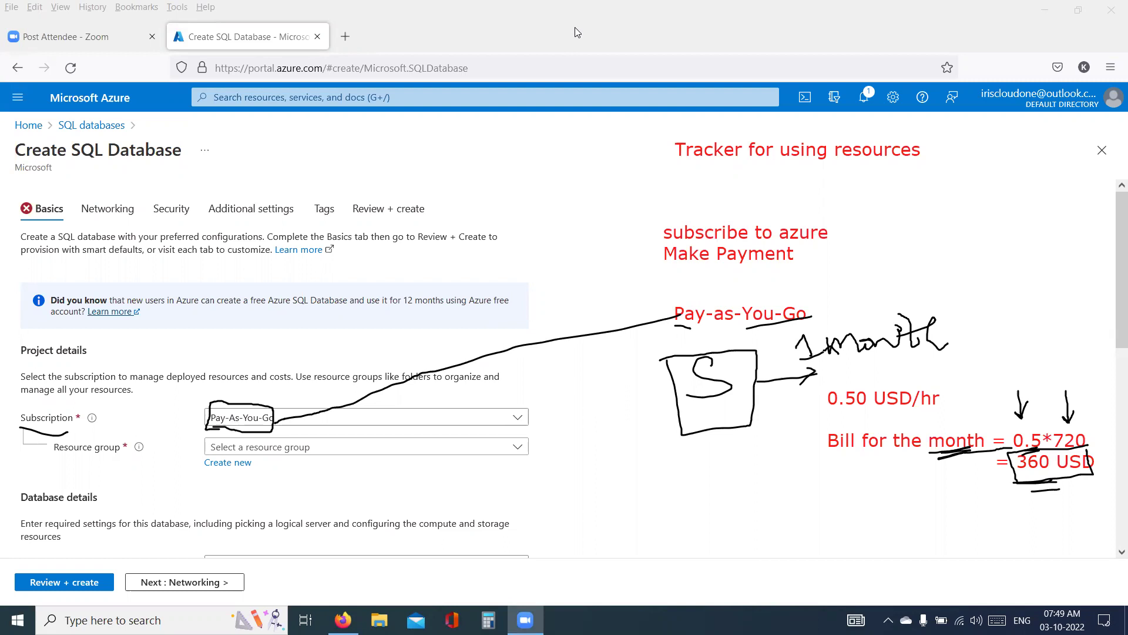
- Write a three-line red note 'FreeTrail', '- 30 Days', '- 13,300 INR' below the boxed S
click(593, 430)
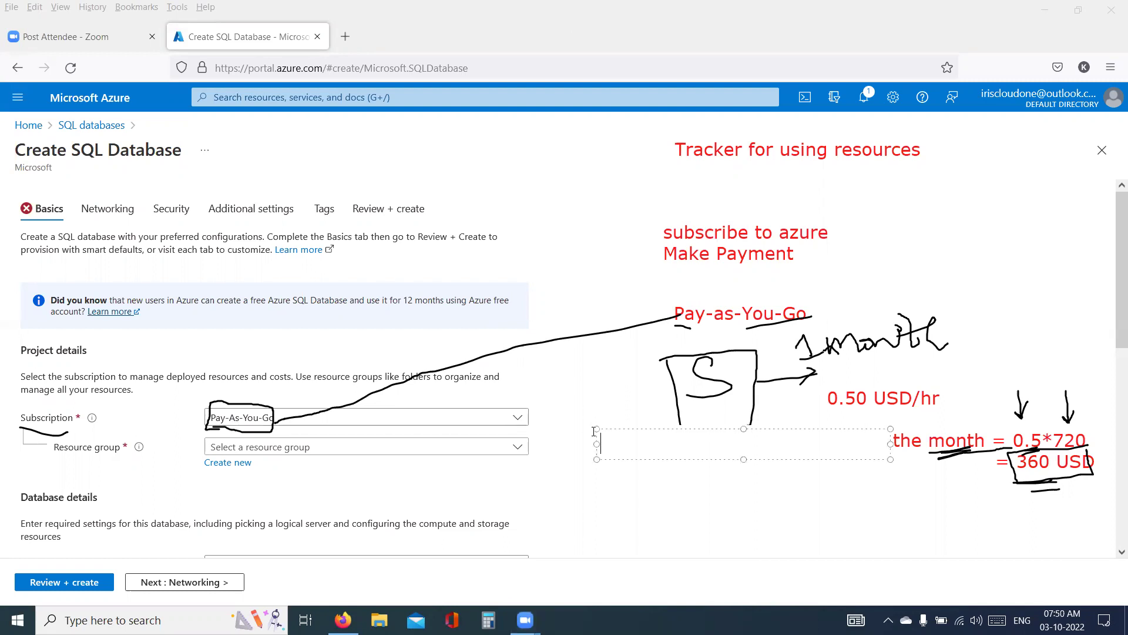
click(603, 454)
text(FreeTrail)
key(Return)
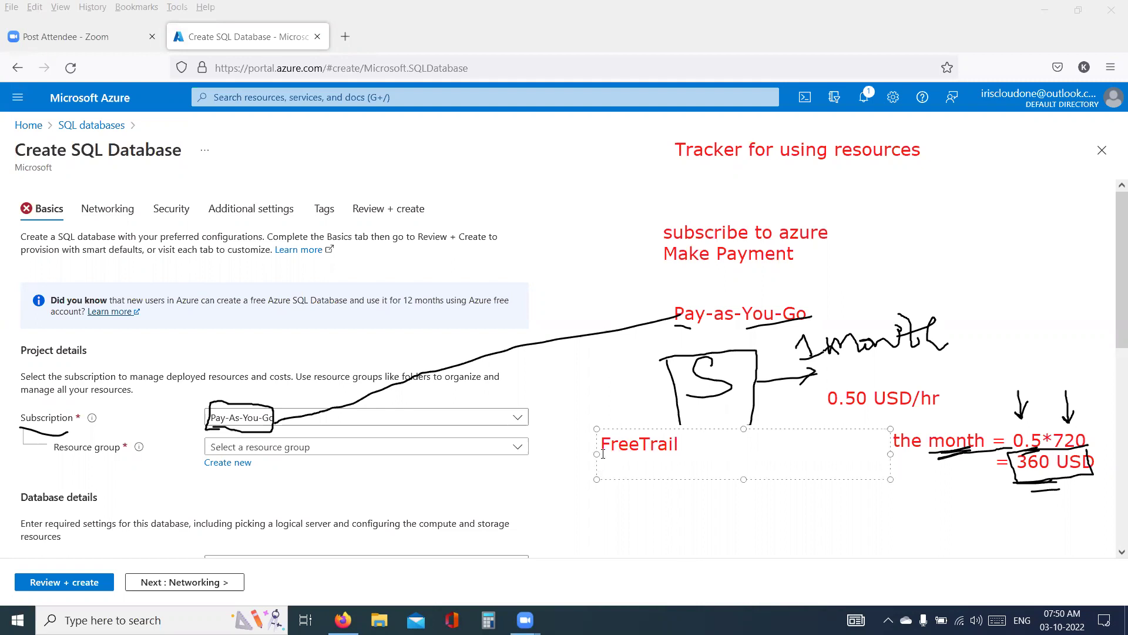
text(- 30 Days)
key(Return)
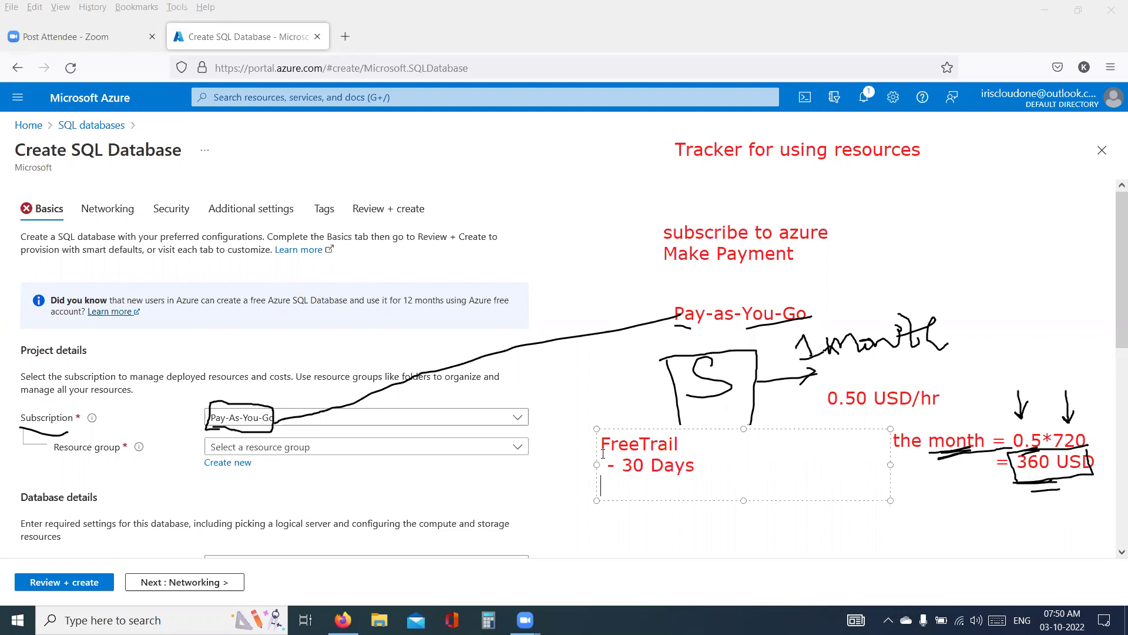
text(- 13,300 INR)
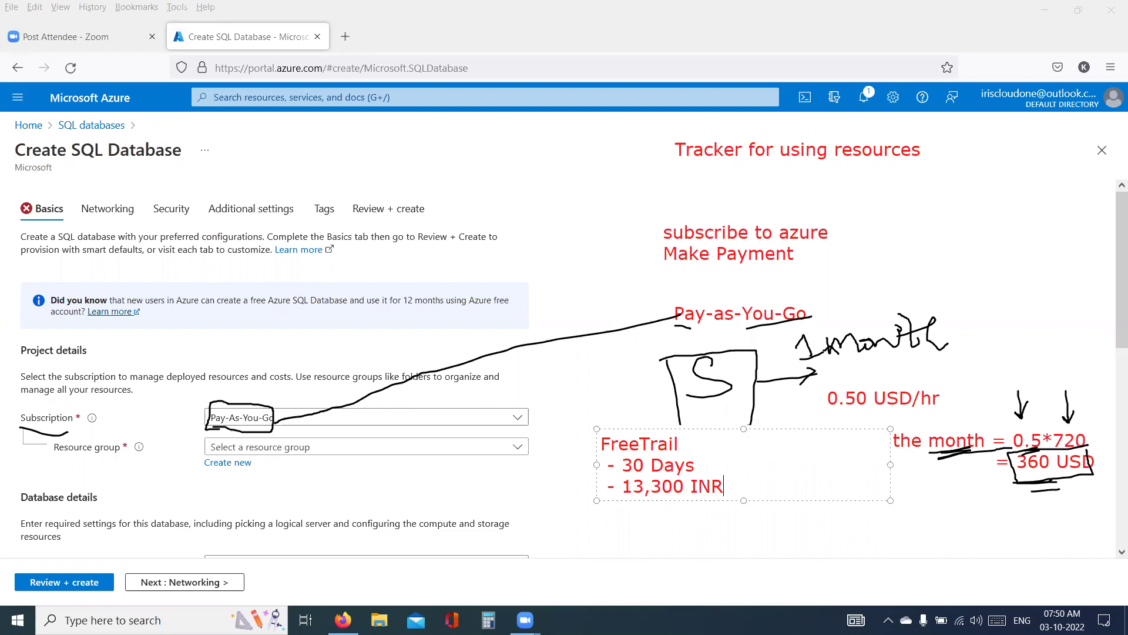
click(643, 516)
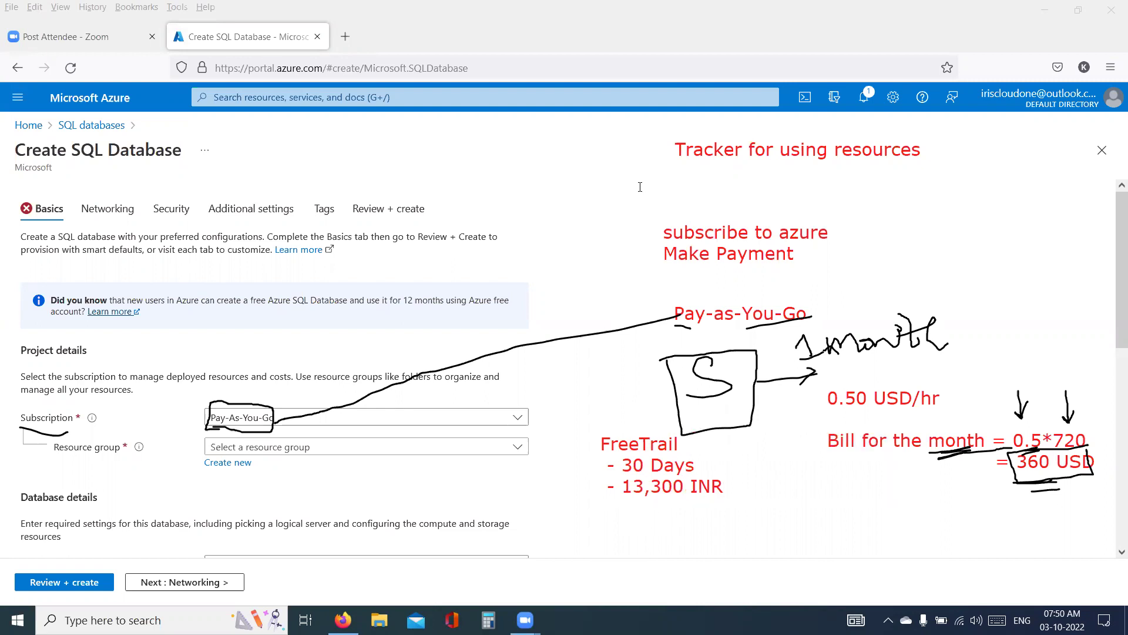
- Circle the FreeTrail note, underline FreeTrail, and mark the Subscription label
drag(704, 423, 549, 498)
mouse_move(613, 551)
mouse_down()
mouse_move(754, 464)
mouse_move(707, 420)
mouse_up()
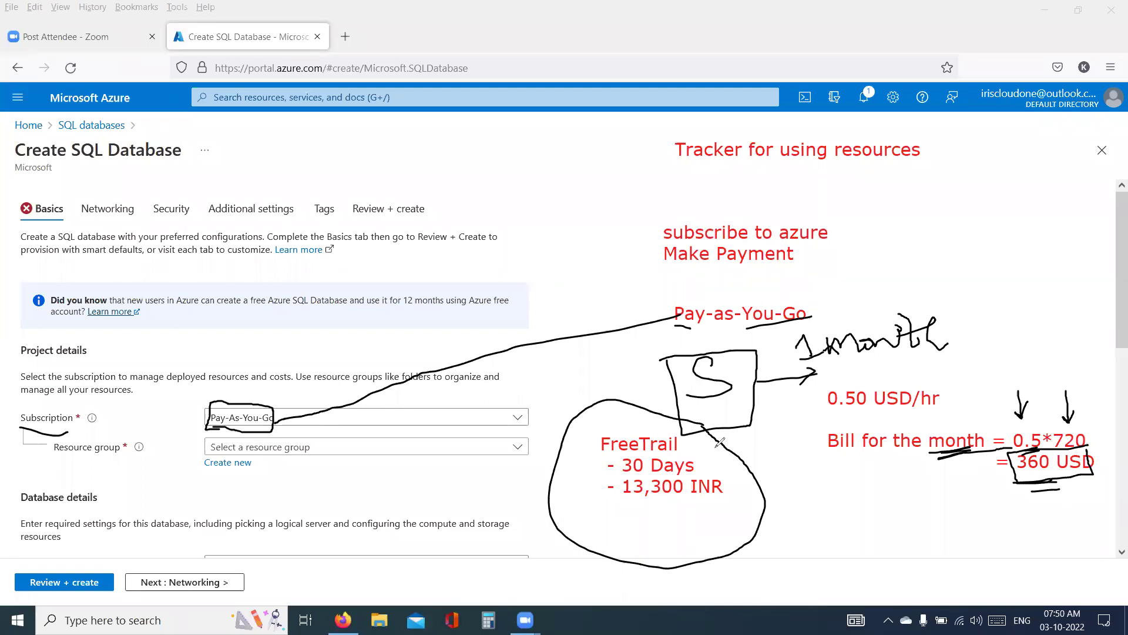
drag(695, 450, 600, 451)
drag(24, 427, 60, 419)
drag(608, 448, 683, 447)
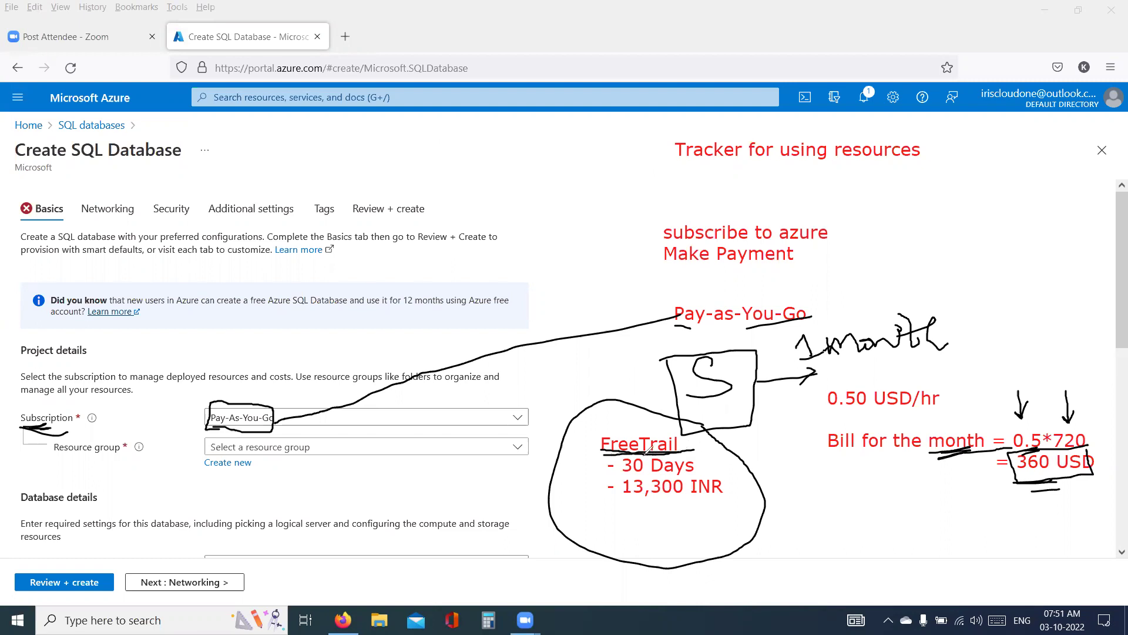
- Link the FreeTrail circle to Pay-as-You-Go and strike out 30 Days and 13,300 INR
mouse_move(591, 404)
mouse_down()
mouse_move(598, 375)
mouse_move(676, 318)
mouse_move(673, 338)
mouse_up()
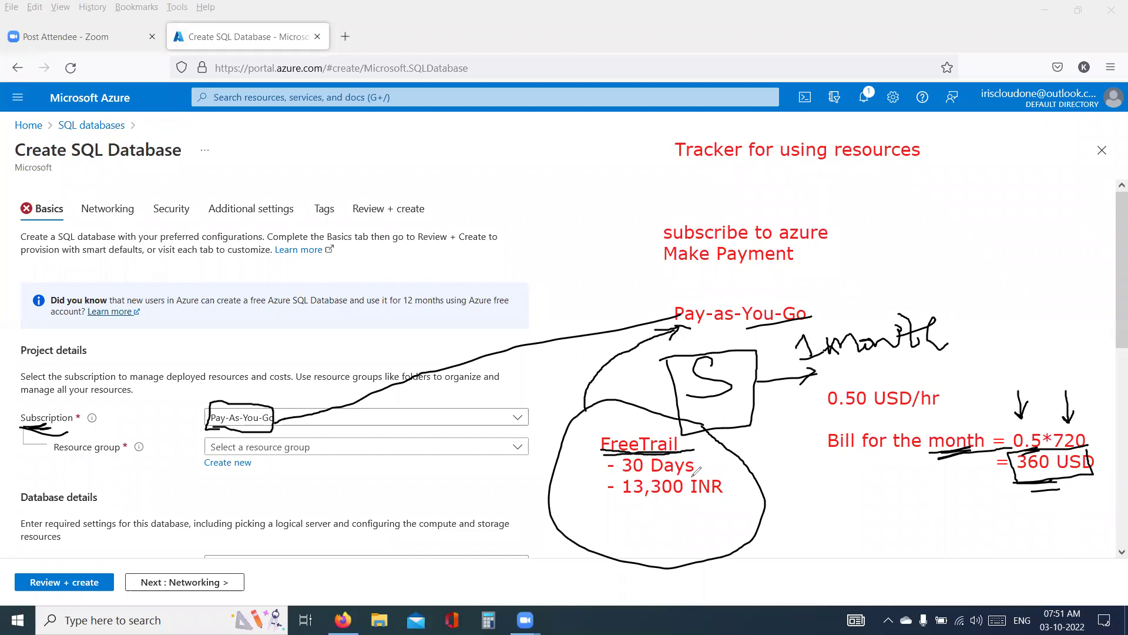
drag(596, 467, 694, 457)
mouse_move(606, 491)
mouse_down()
mouse_move(724, 467)
mouse_move(661, 549)
mouse_up()
drag(675, 488, 725, 506)
- Loop the Pay-as-You-Go, boxed S and 360 USD bill notes together
drag(962, 293, 634, 328)
mouse_move(755, 292)
mouse_down()
mouse_move(646, 296)
mouse_move(646, 317)
mouse_up()
mouse_move(748, 387)
mouse_down()
mouse_move(853, 472)
mouse_move(1114, 452)
mouse_move(1071, 316)
mouse_move(737, 331)
mouse_move(879, 321)
mouse_up()
key(ctrl+z)
key(ctrl+z)
key(ctrl+z)
key(ctrl+z)
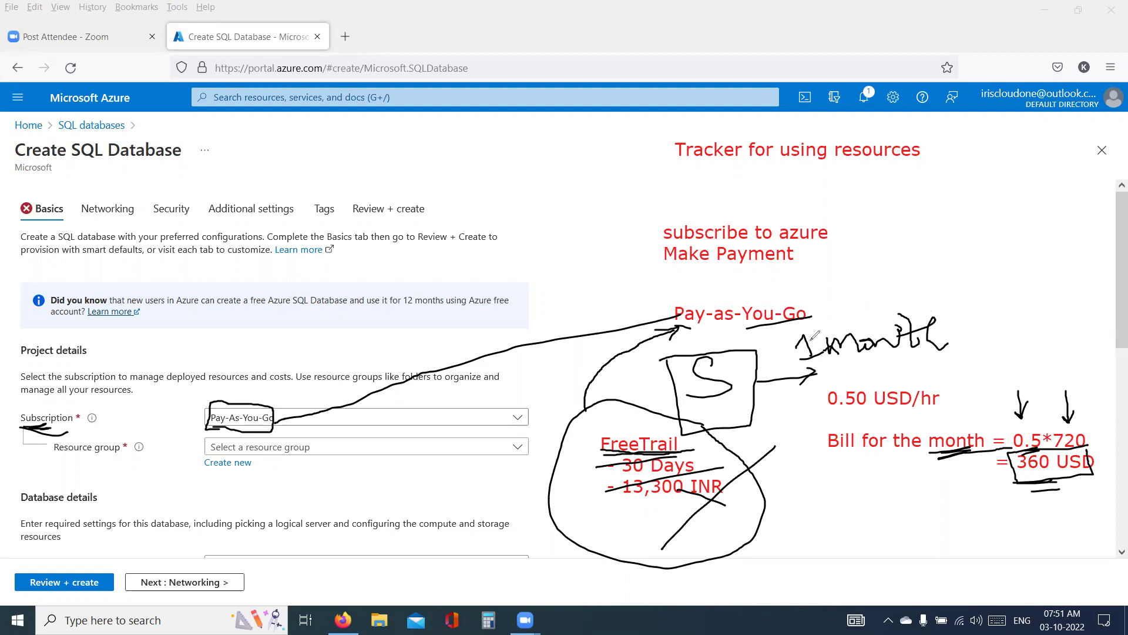
mouse_move(823, 288)
mouse_down()
mouse_move(675, 304)
mouse_move(655, 356)
mouse_move(825, 424)
mouse_up()
mouse_move(900, 460)
mouse_down()
mouse_move(1113, 412)
mouse_move(858, 341)
mouse_move(822, 289)
mouse_up()
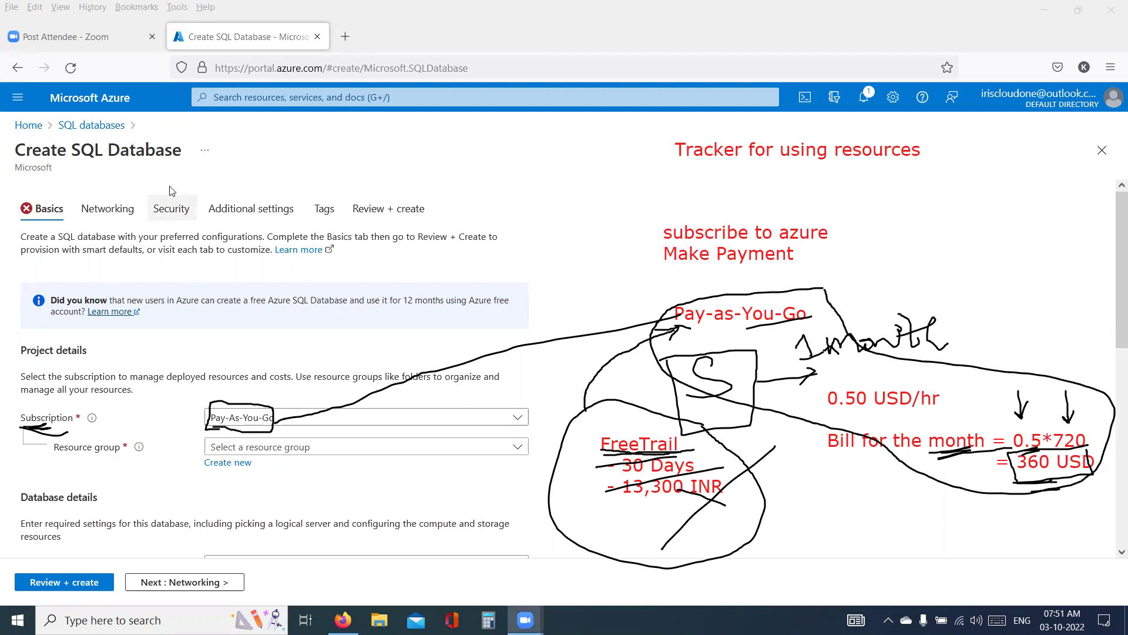
- Go to Subscriptions, choose + Add to list available offers, and clear all annotations
click(234, 100)
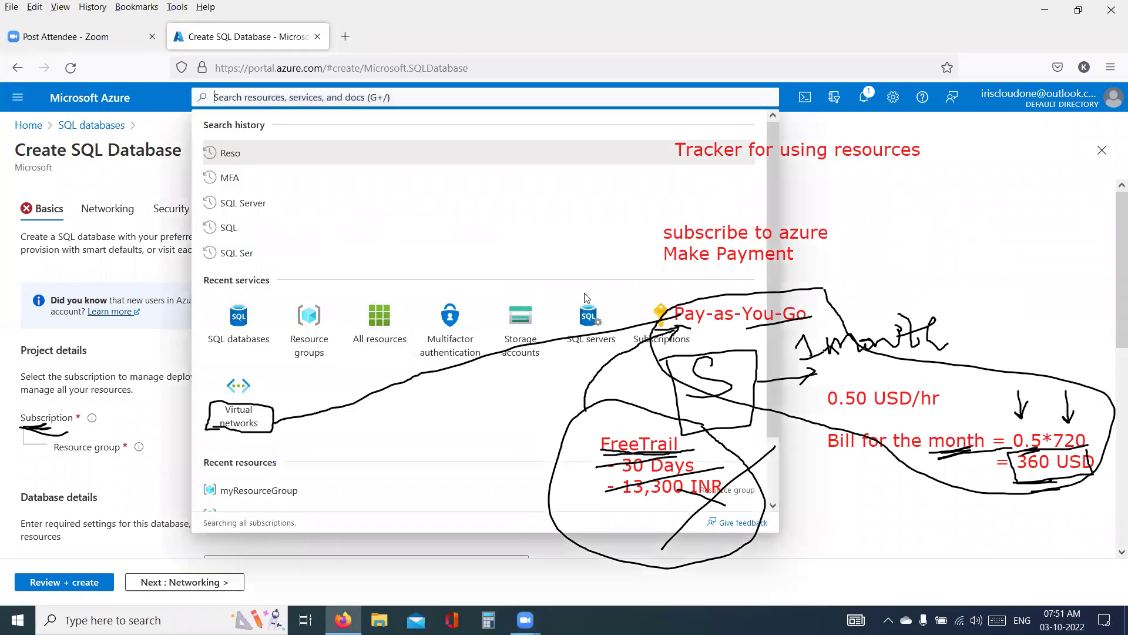
click(660, 315)
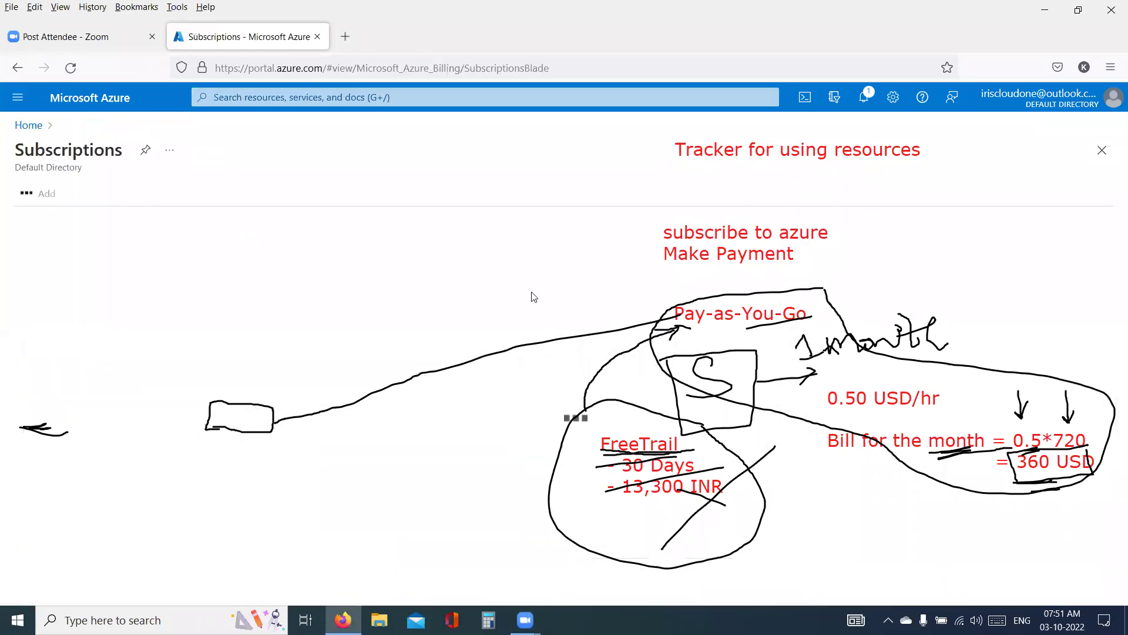
click(47, 194)
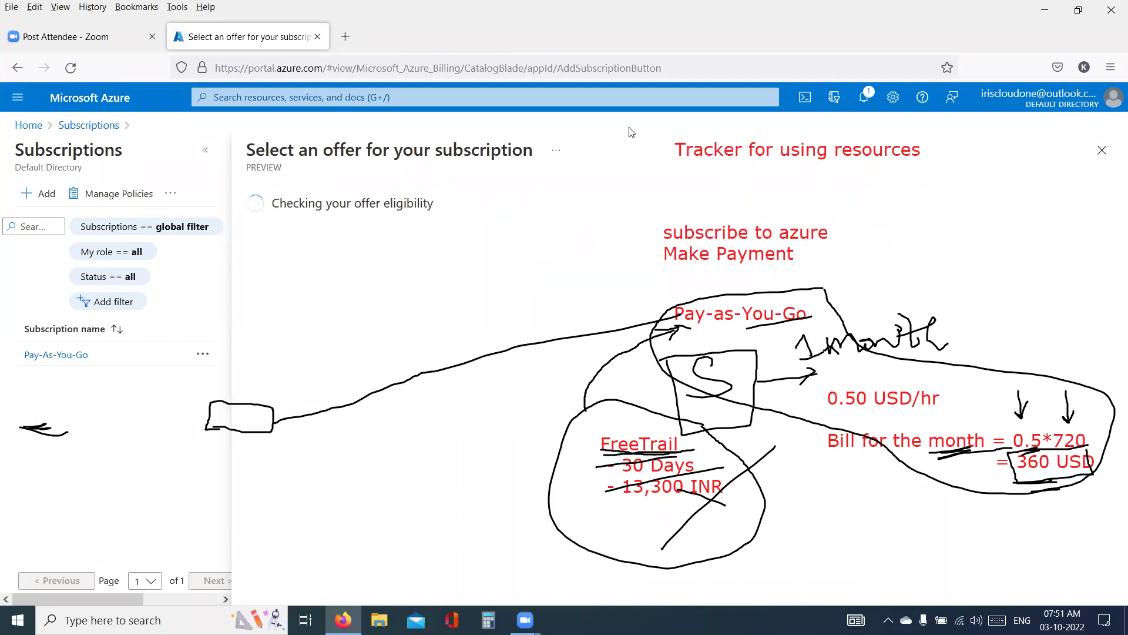
key(Escape)
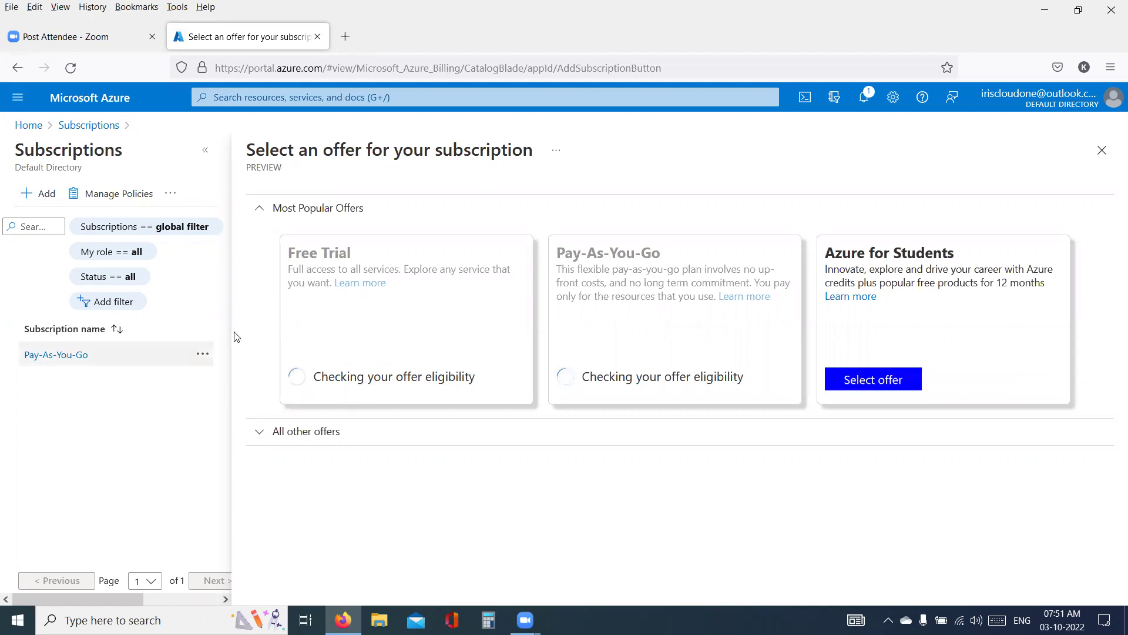
drag(356, 253, 323, 331)
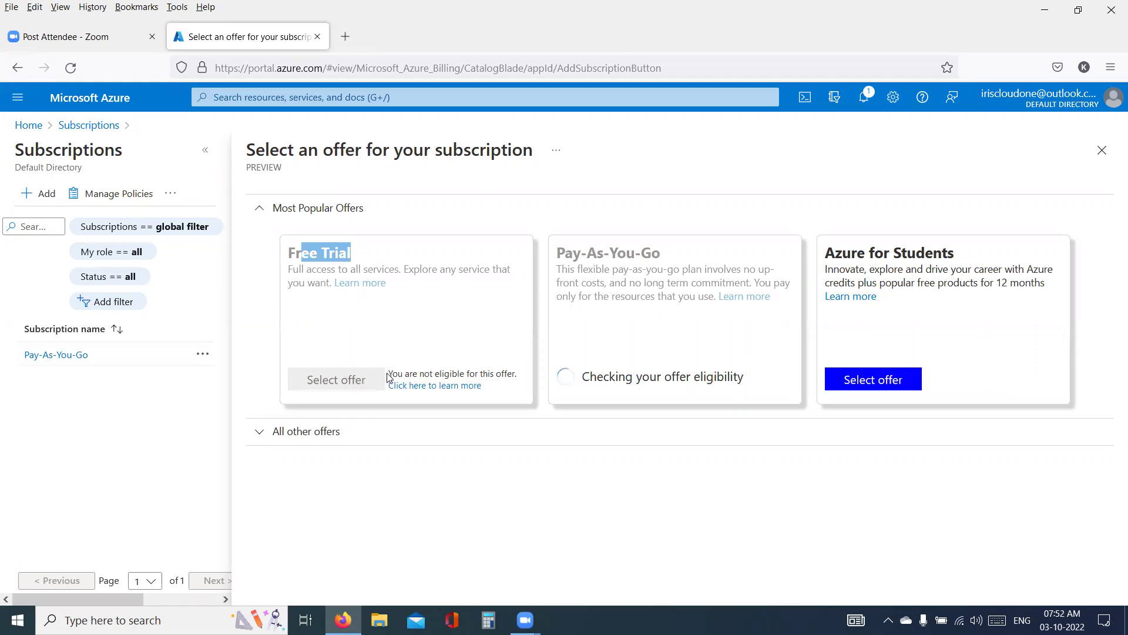
drag(390, 374, 495, 375)
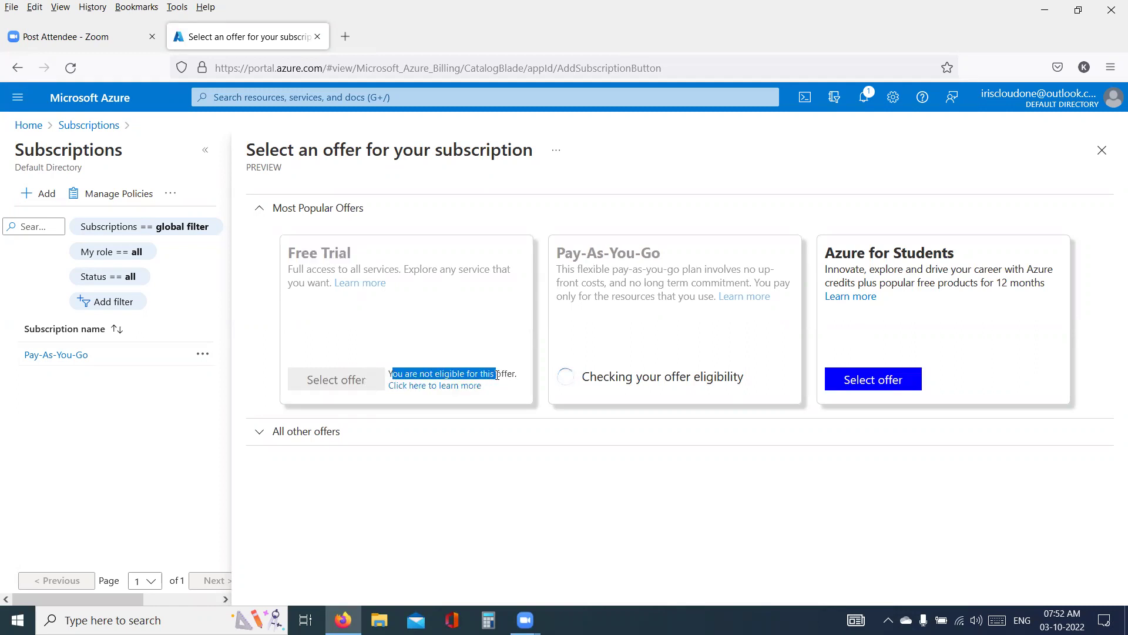
triple_click(330, 256)
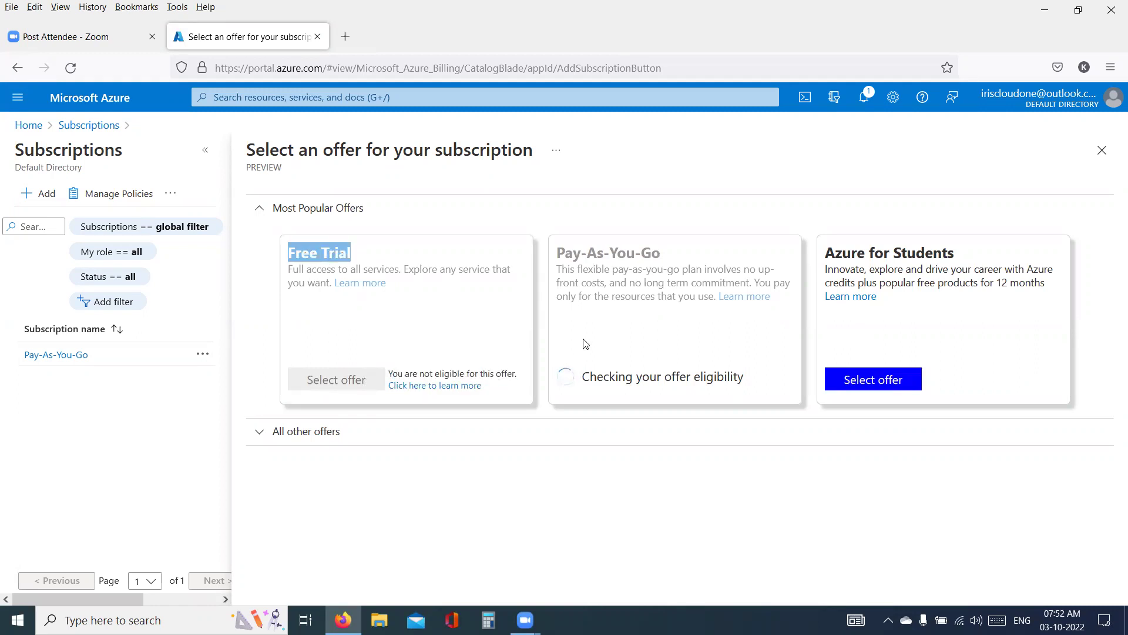
double_click(636, 251)
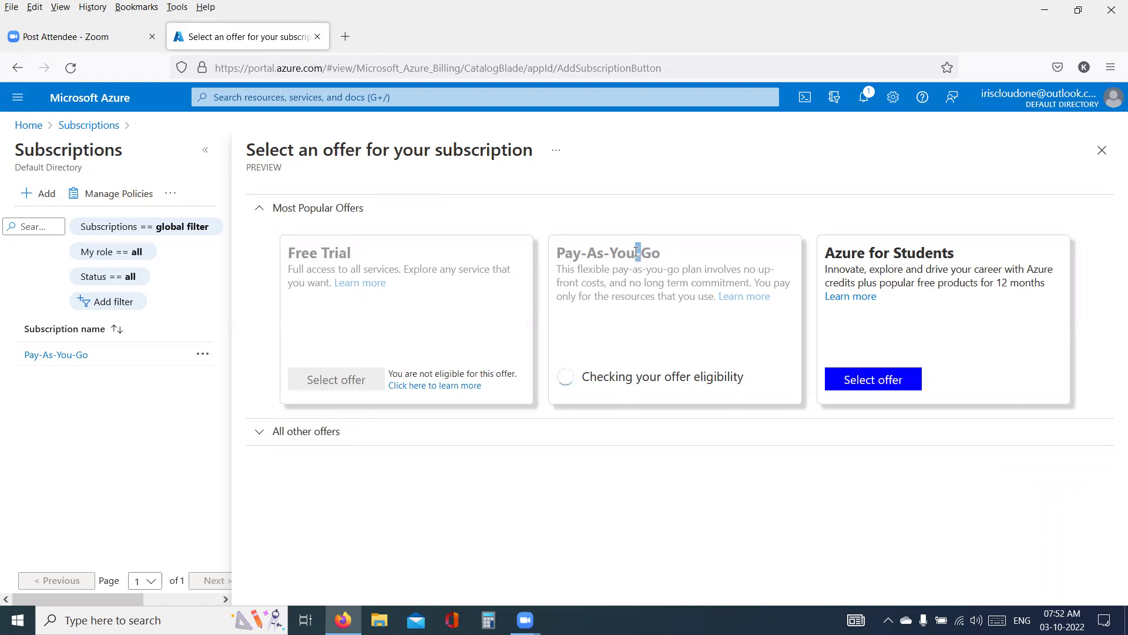
triple_click(636, 252)
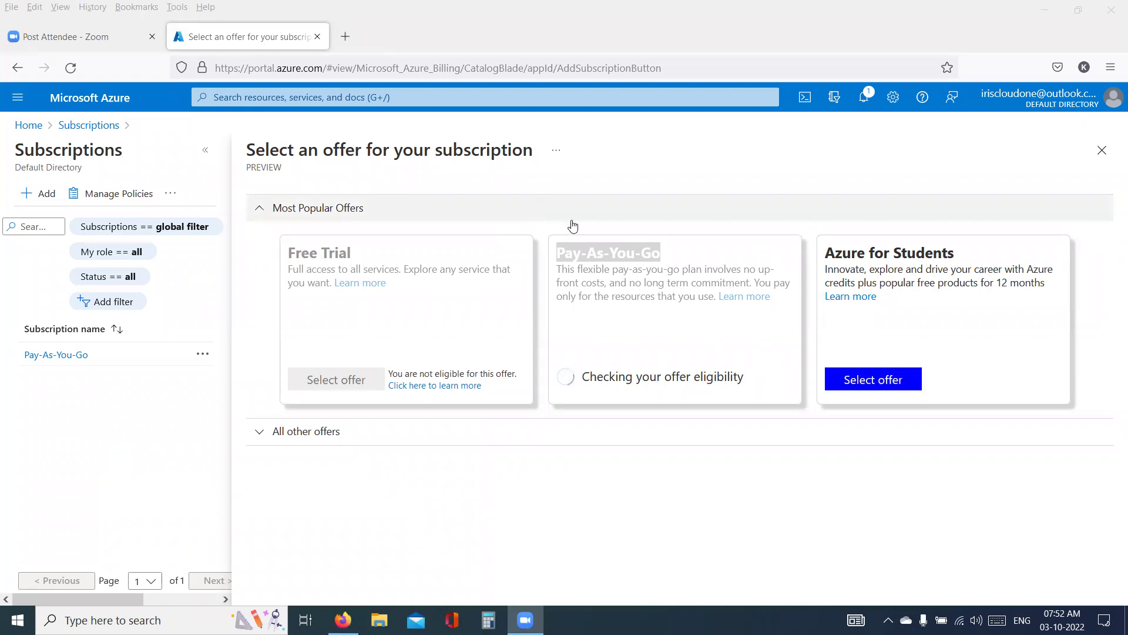
- Glance at notifications, go to the portal Home page, and highlight words in the address
click(865, 105)
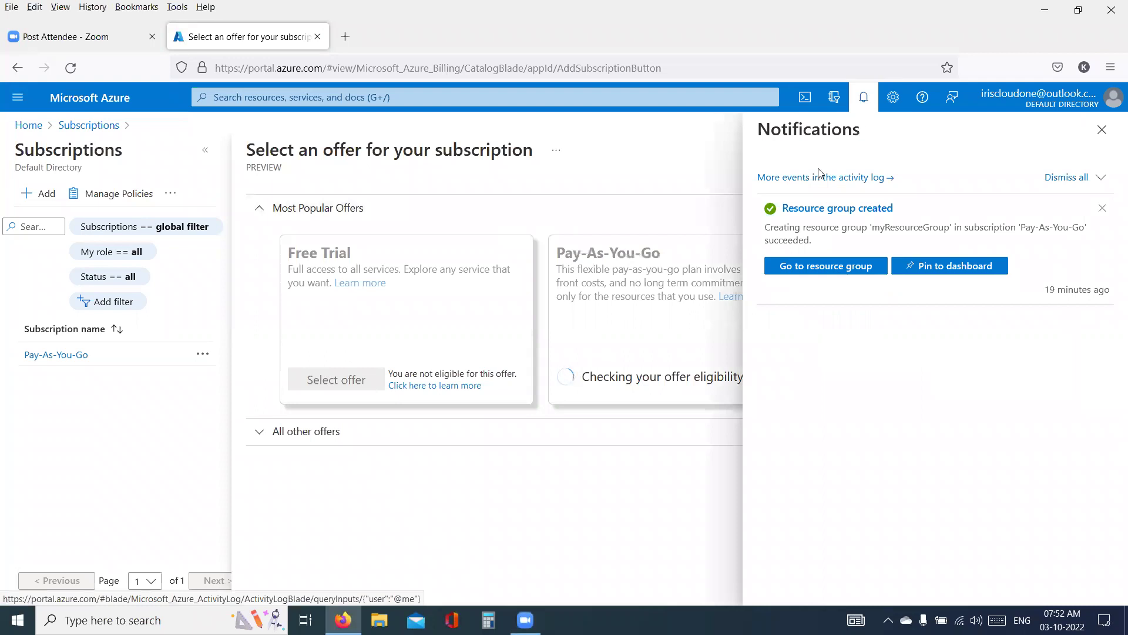
click(1102, 131)
click(81, 104)
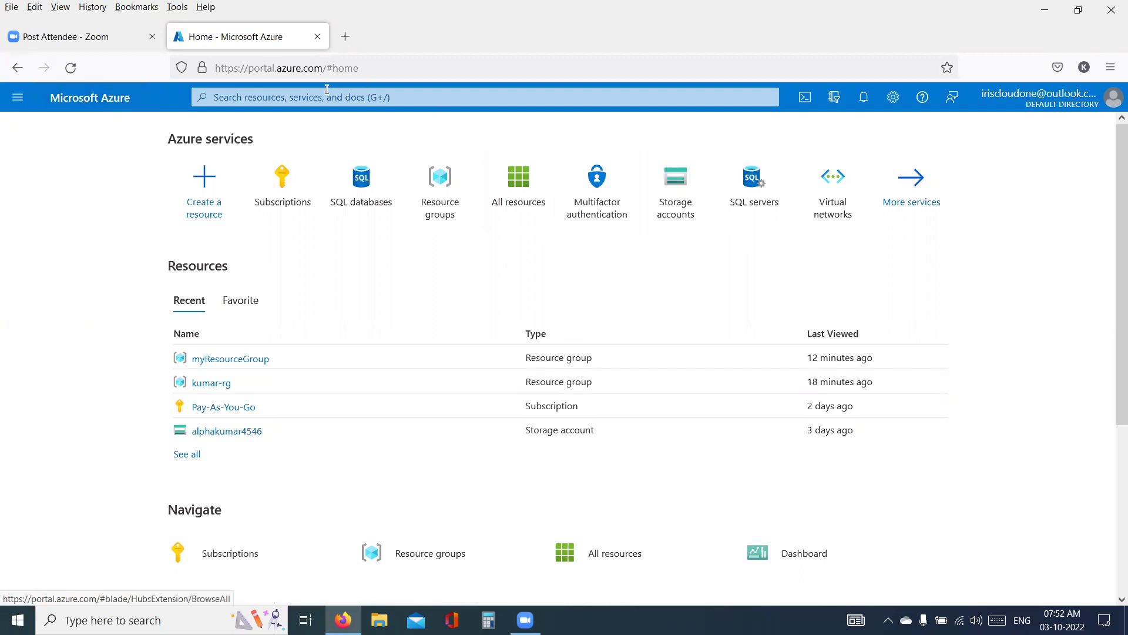
double_click(290, 69)
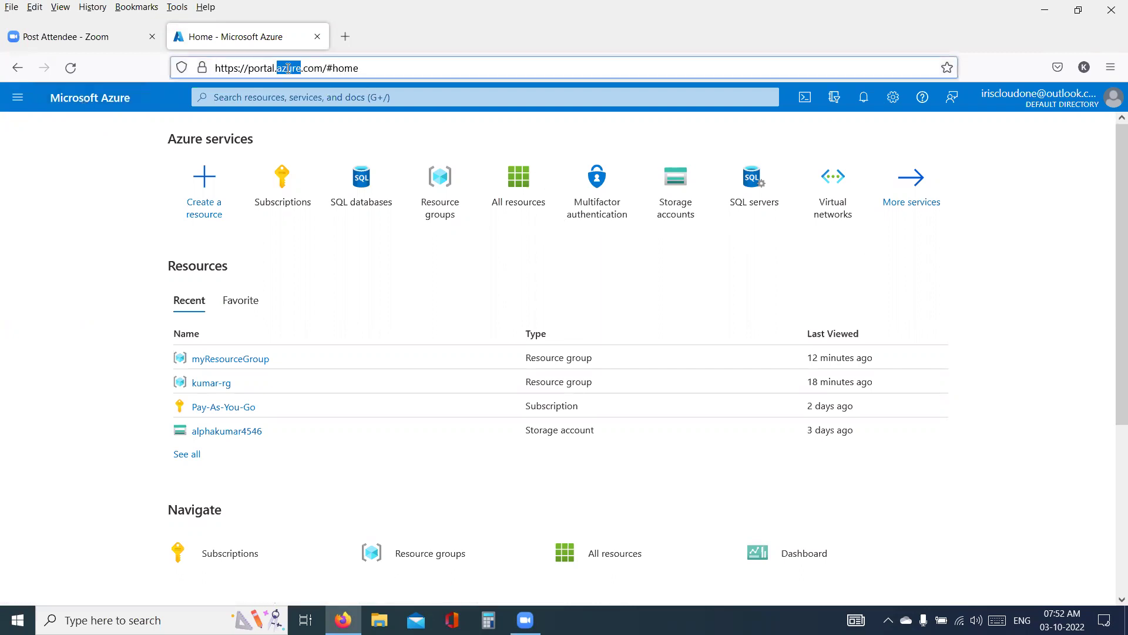
double_click(257, 68)
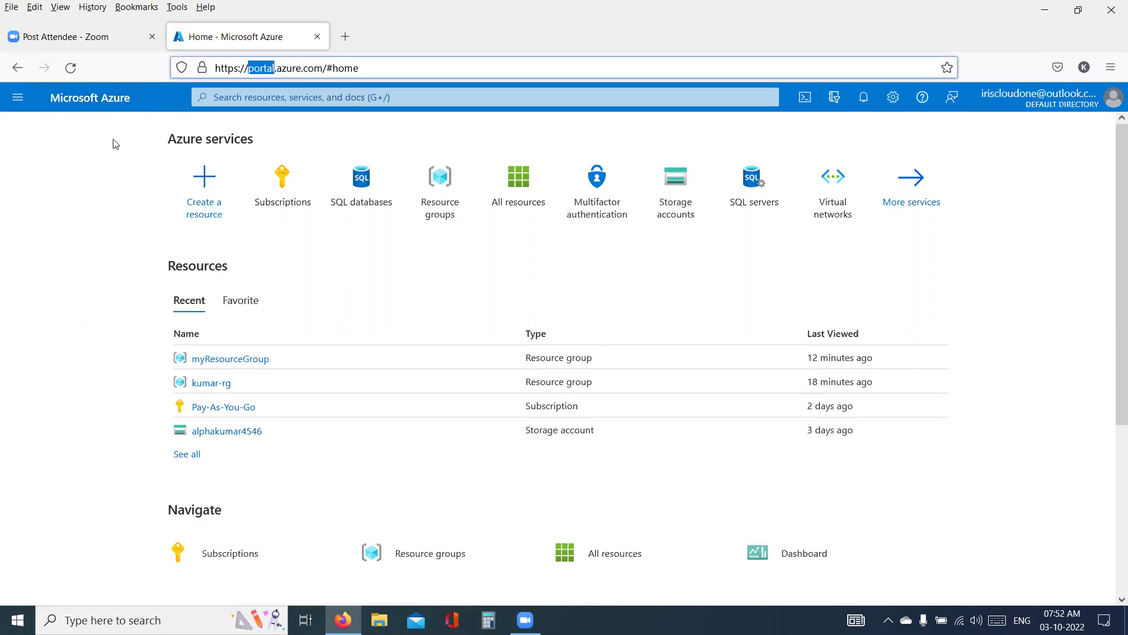
- Briefly open and close the navigation list, search suggestions and account details
click(19, 104)
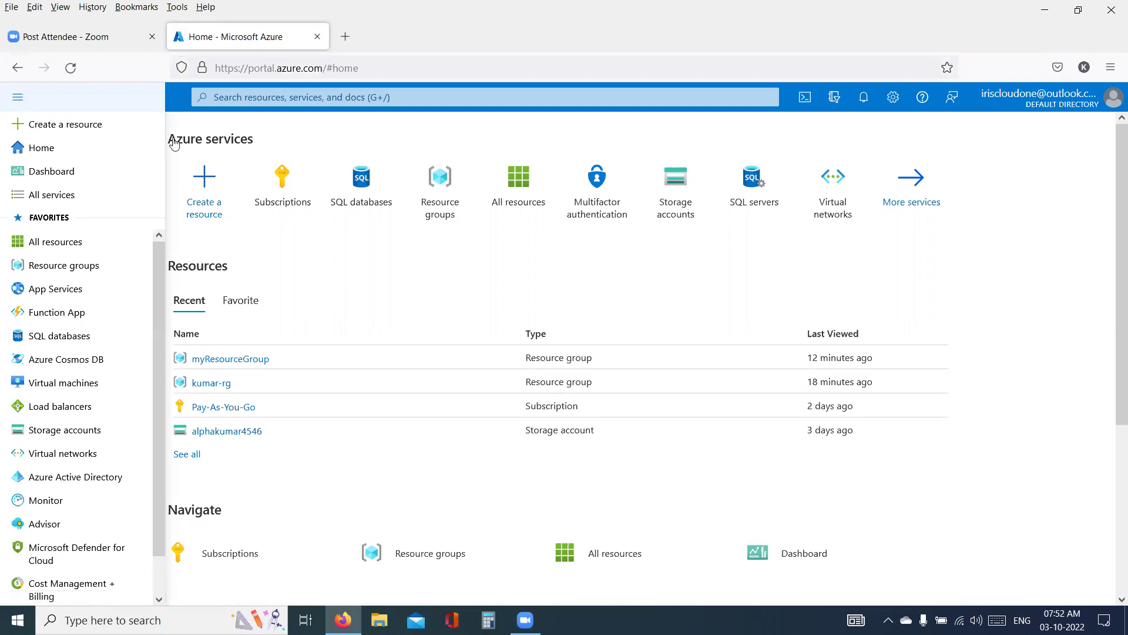
click(276, 101)
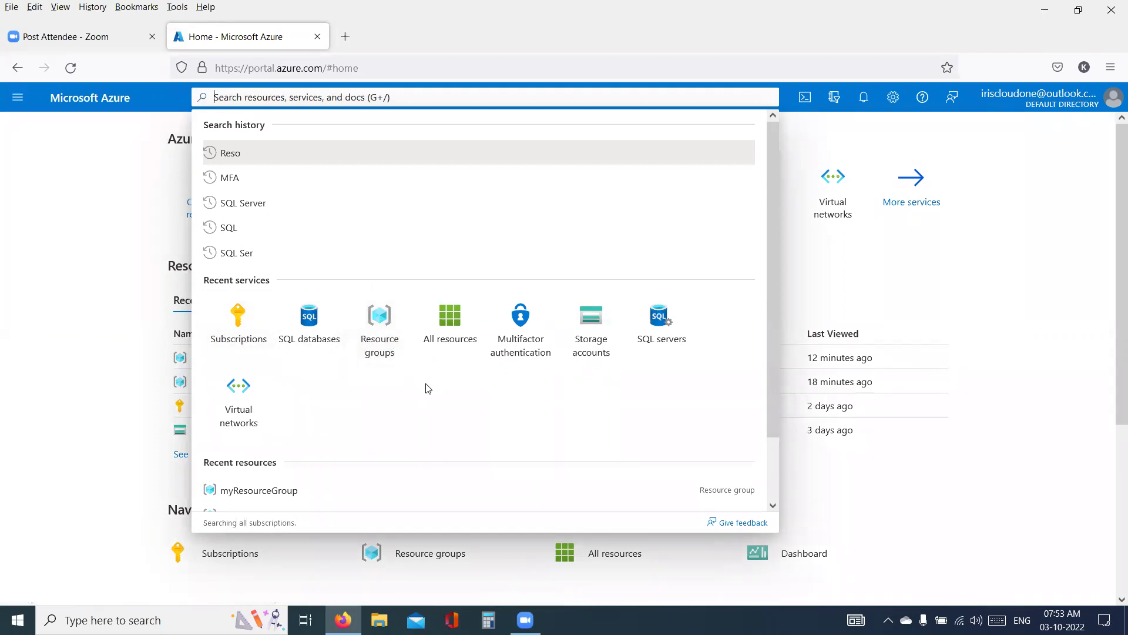
click(981, 264)
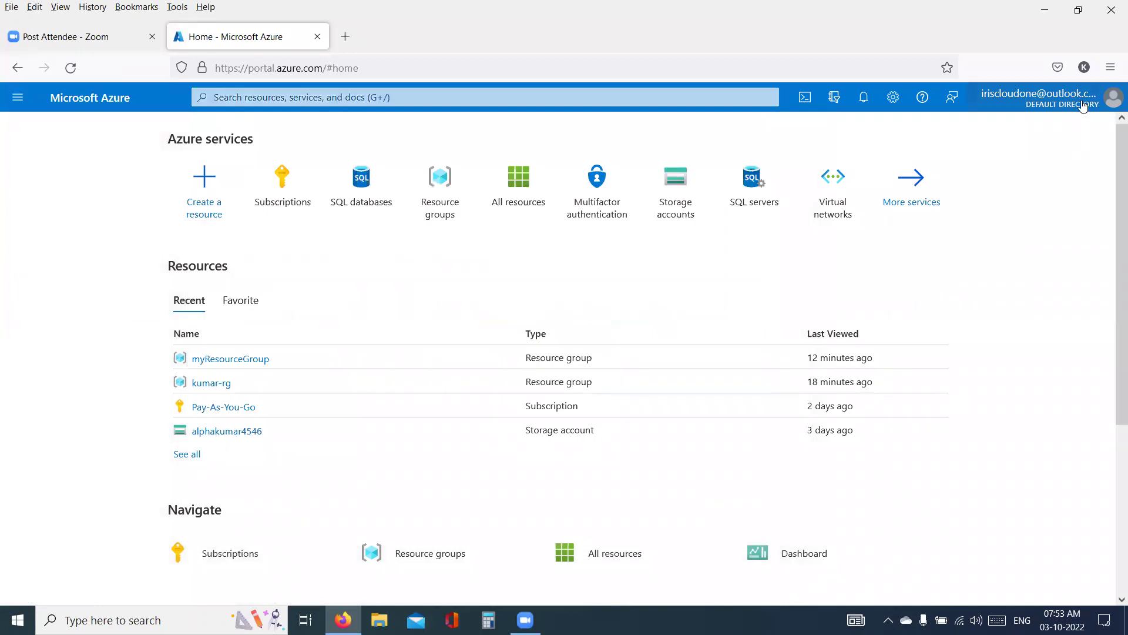
click(1083, 106)
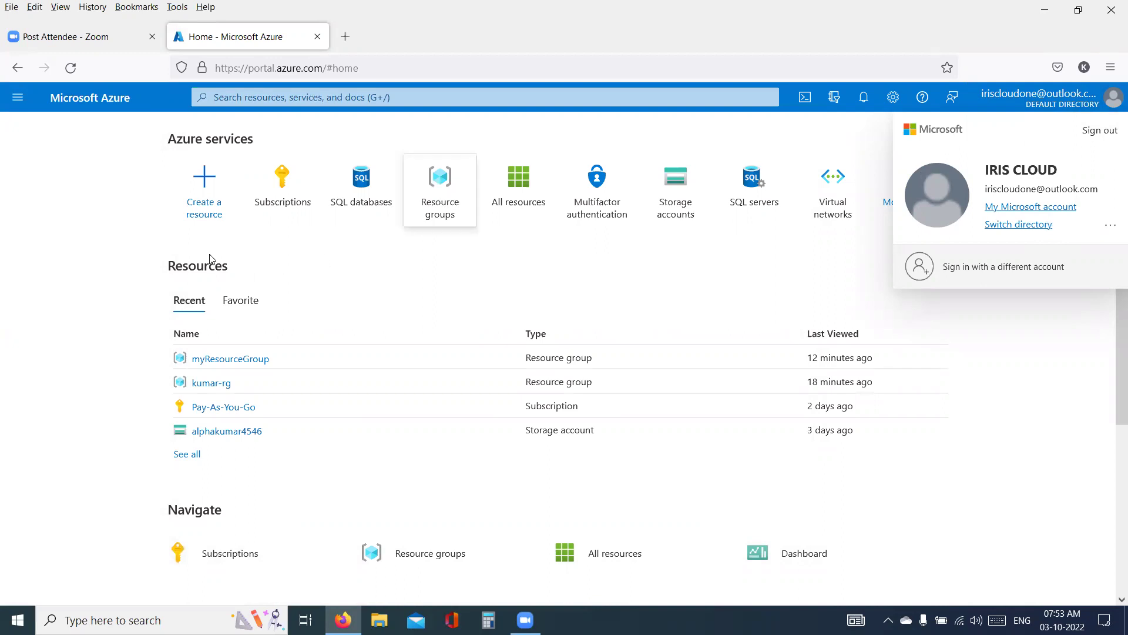
click(139, 232)
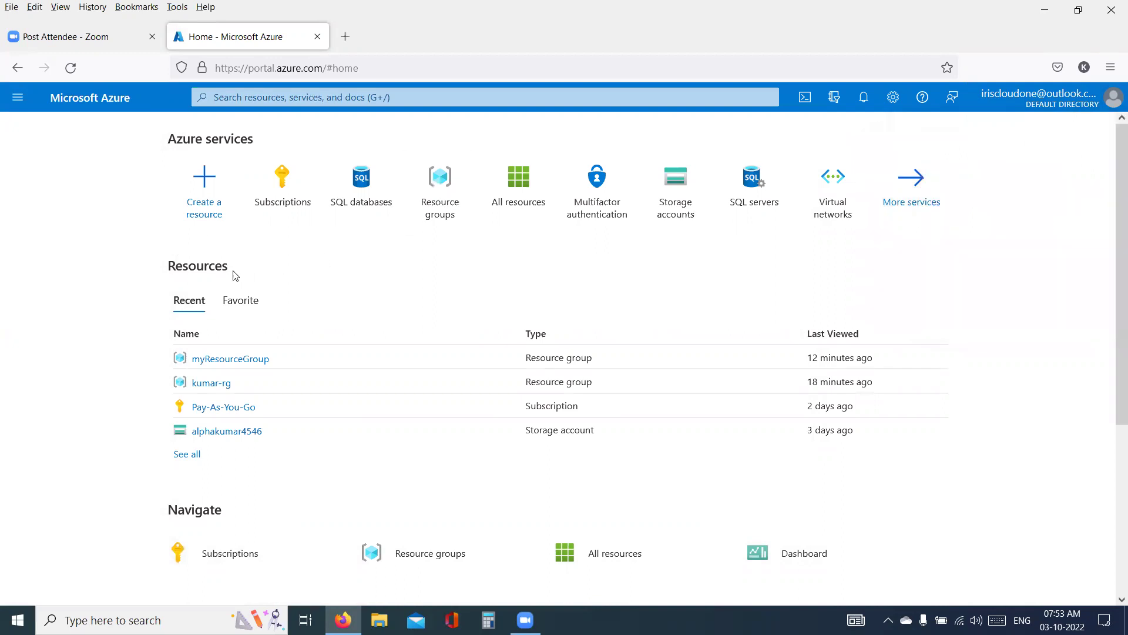